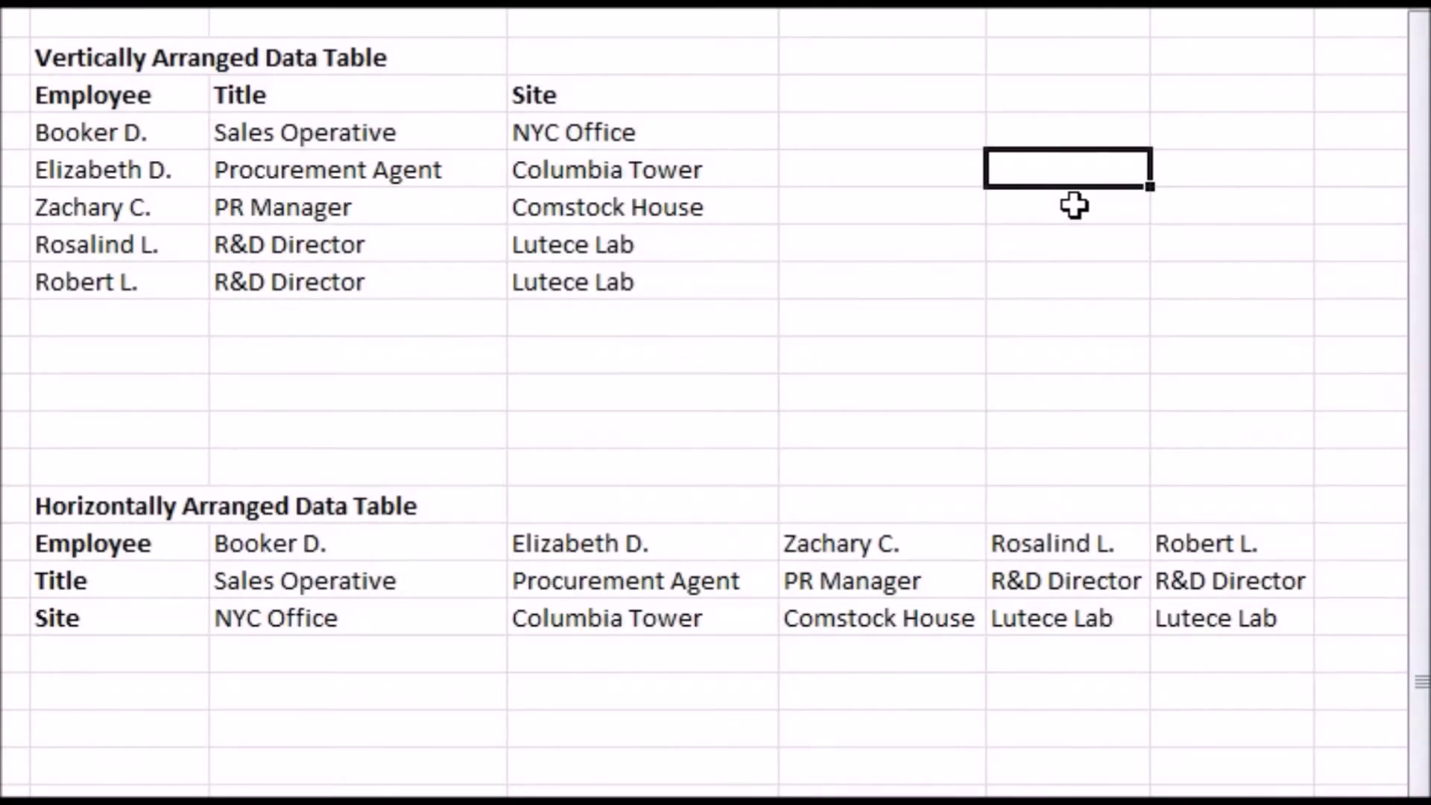
Step: Open the MATCH practice sheet with its 3×3 Category/Column value grid
click(1074, 206)
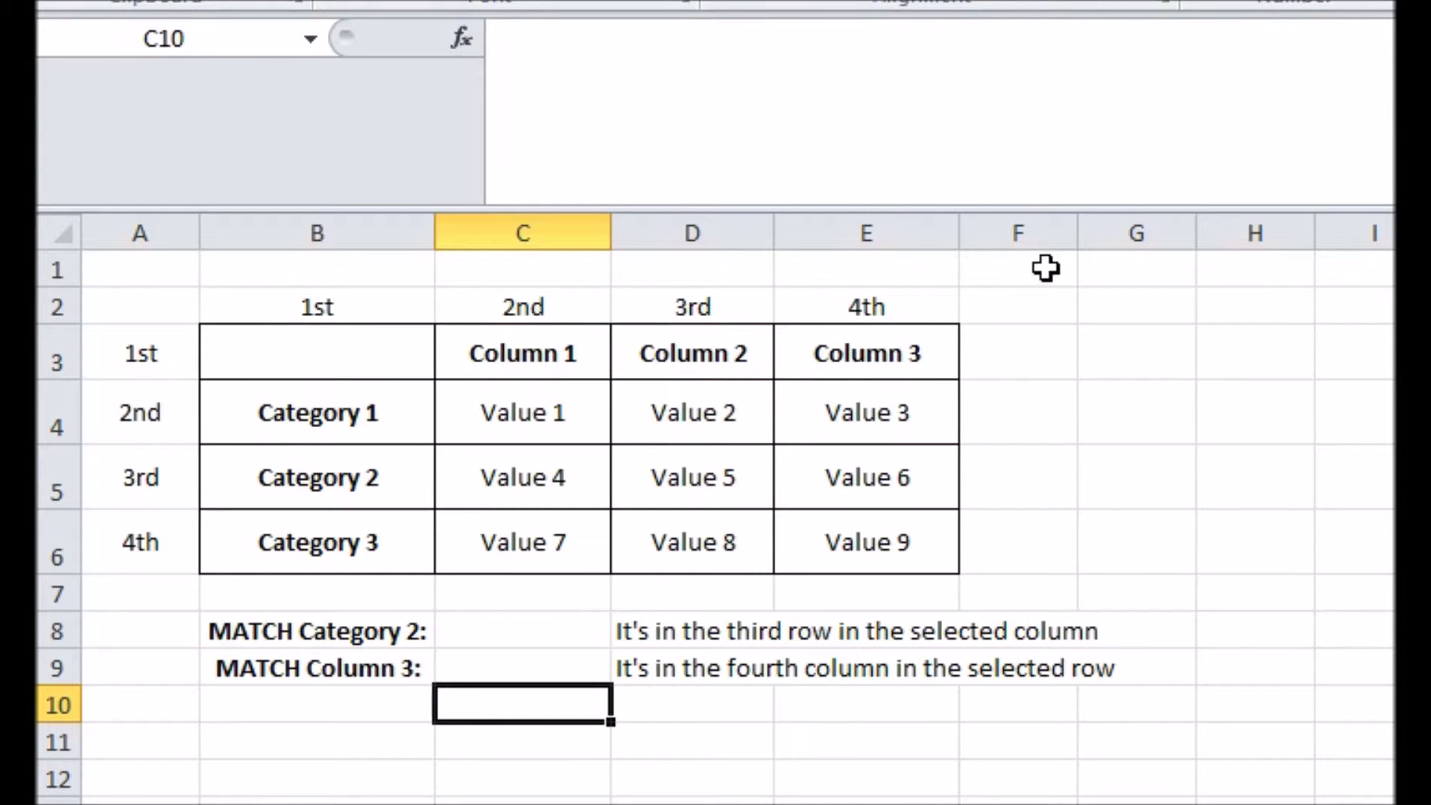
Step: Enter =MATCH("Category 2",B3:B6) in C8, returning position 3
click(548, 634)
click(739, 96)
text(=)
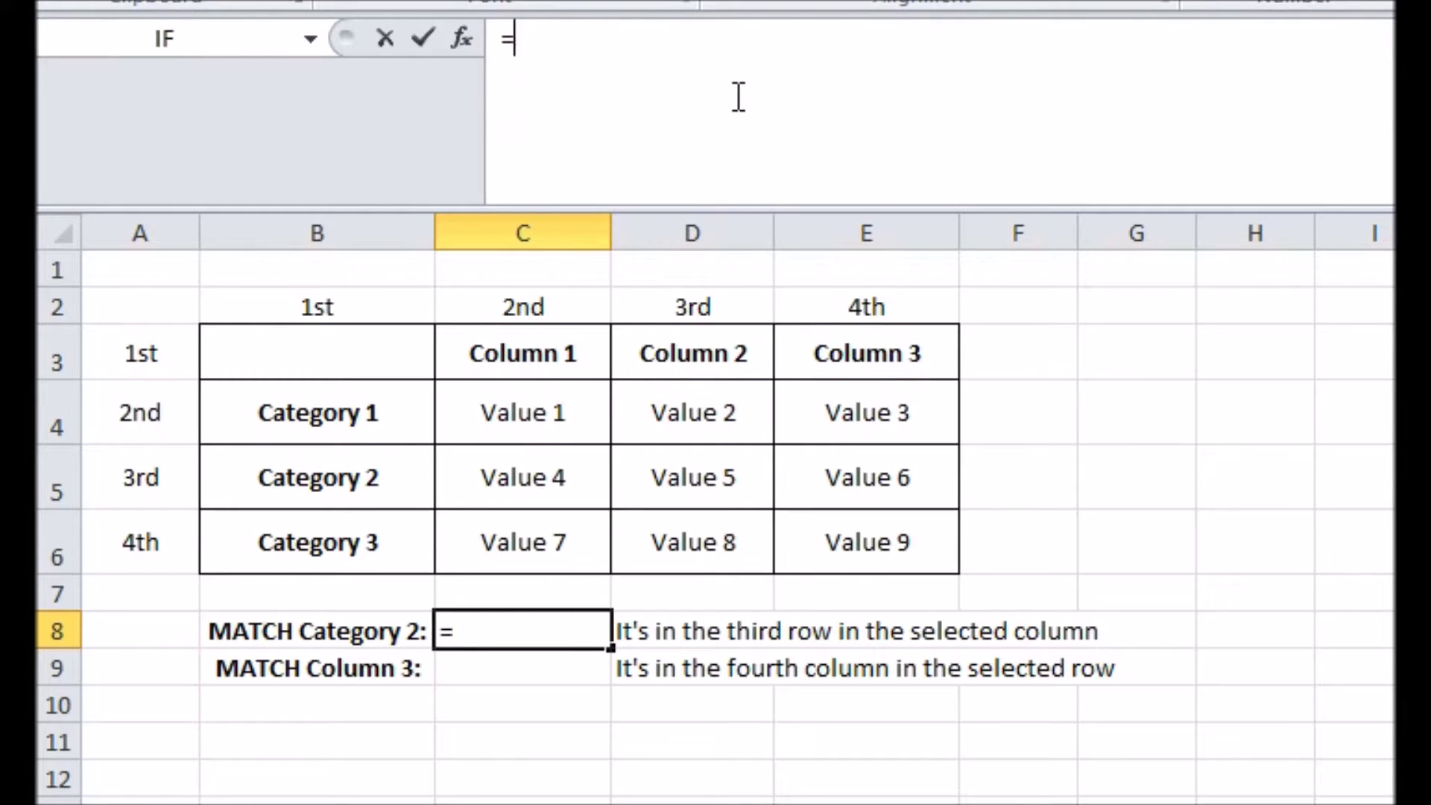
text(MATCH("Category 2",)
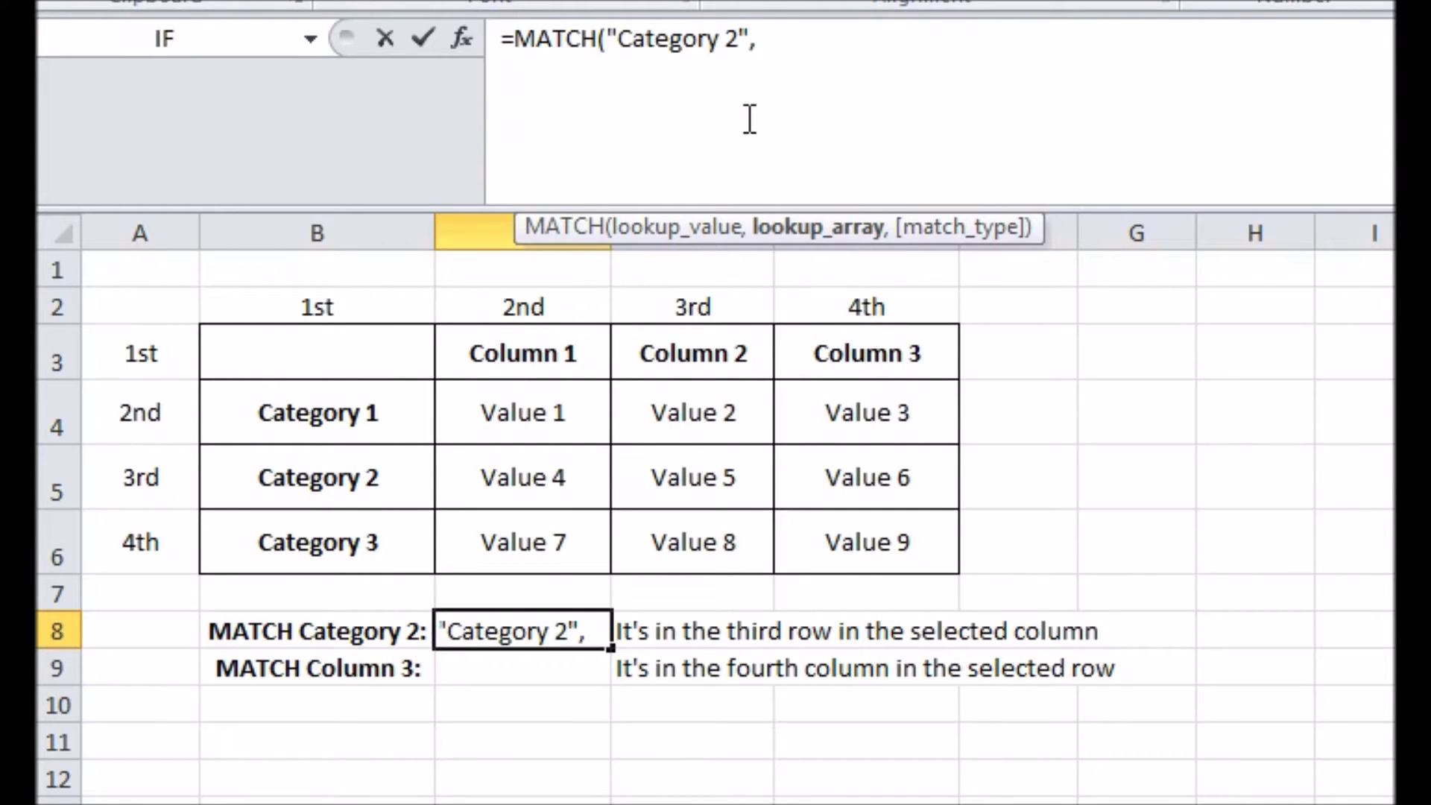
drag(298, 345, 302, 530)
text())
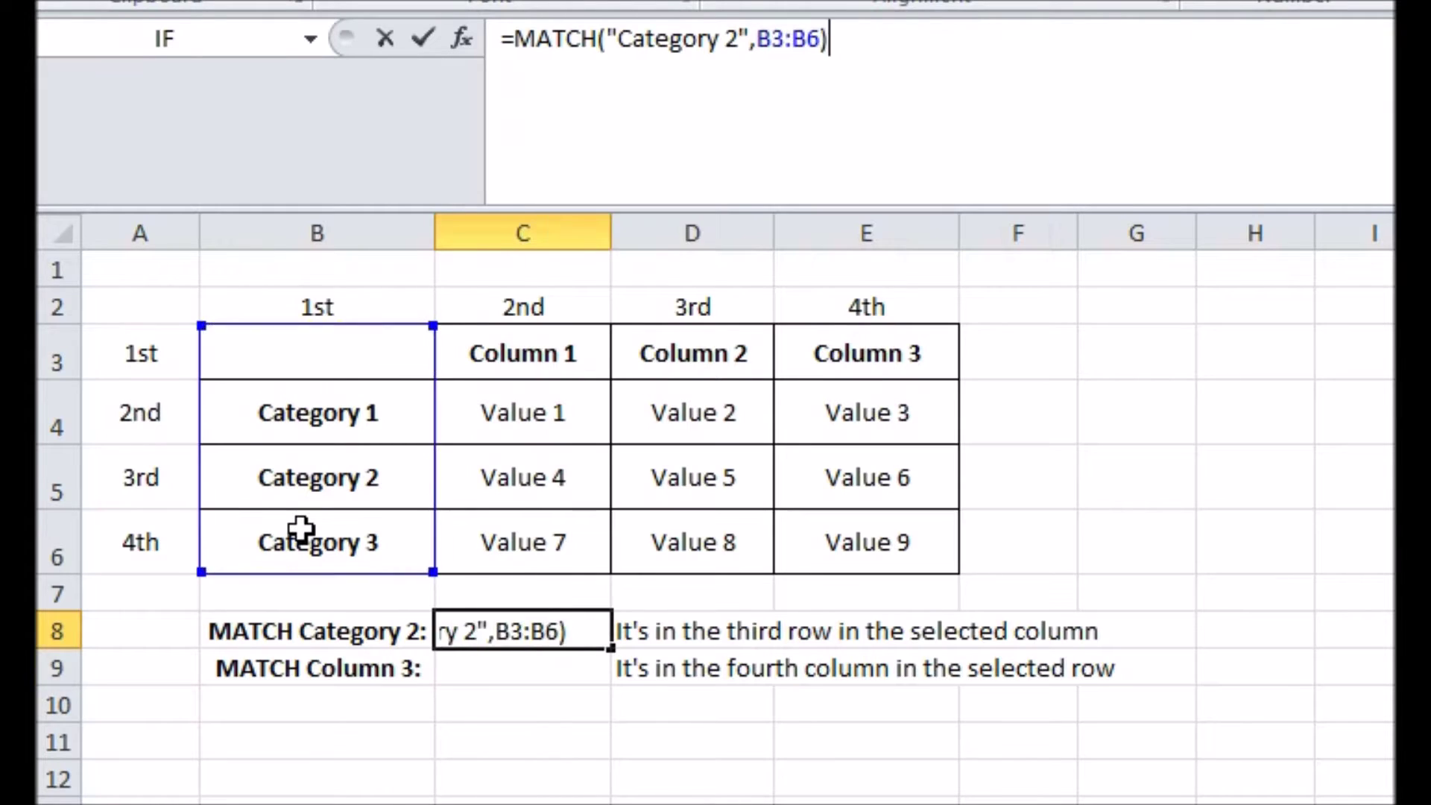
key(Return)
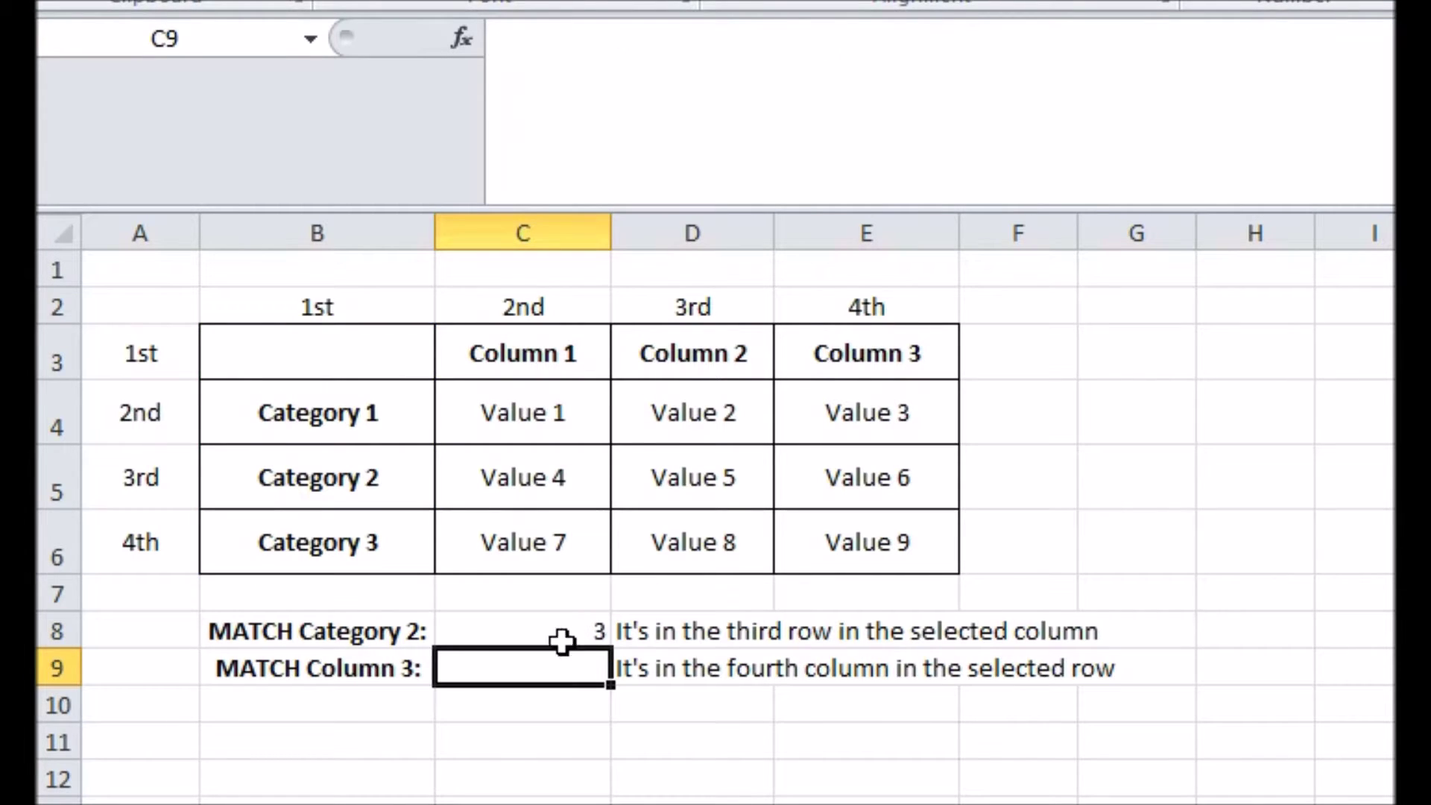
Step: Enter =MATCH("Column 3",B3:E3) in C9, returning position 4
click(651, 117)
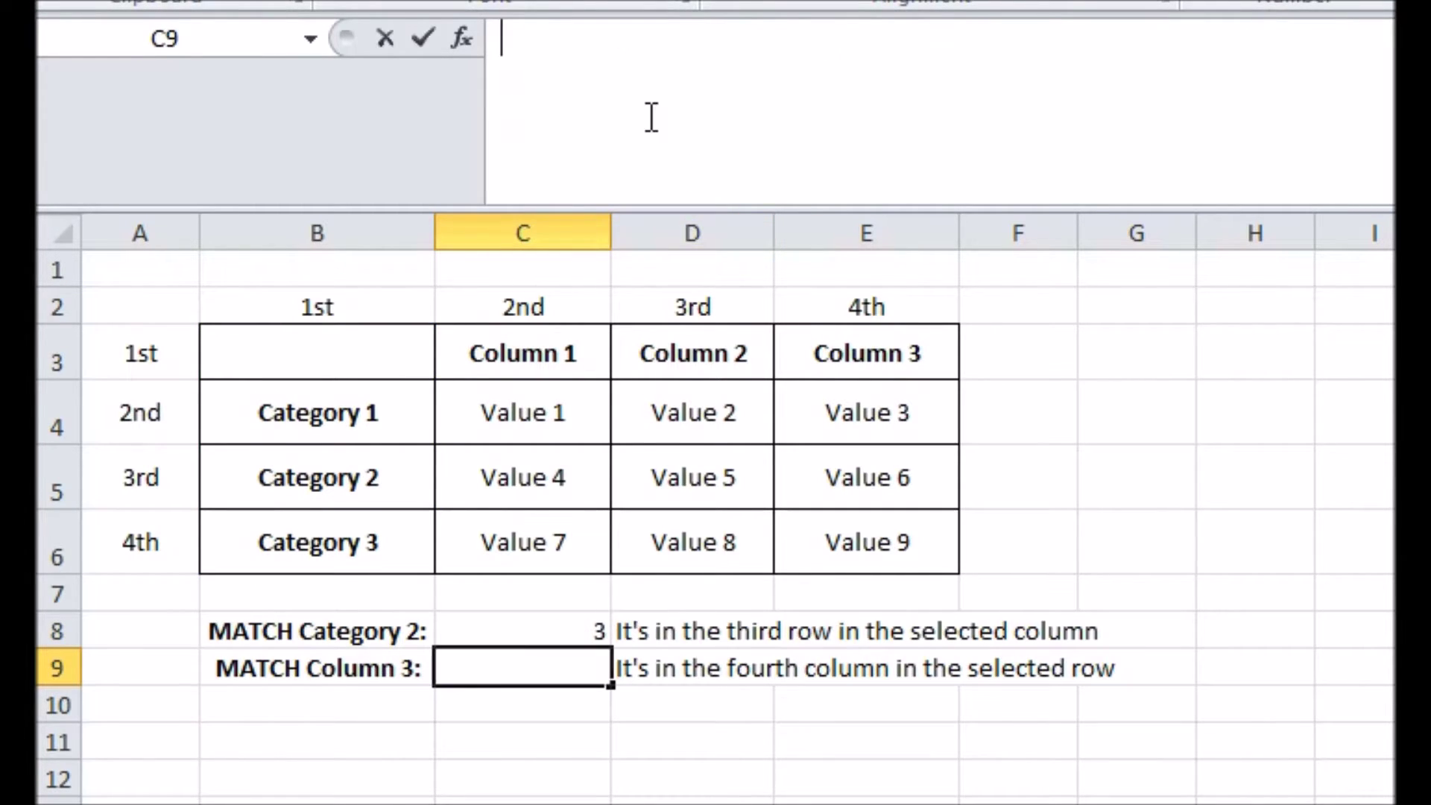
text(=MATCH("Co)
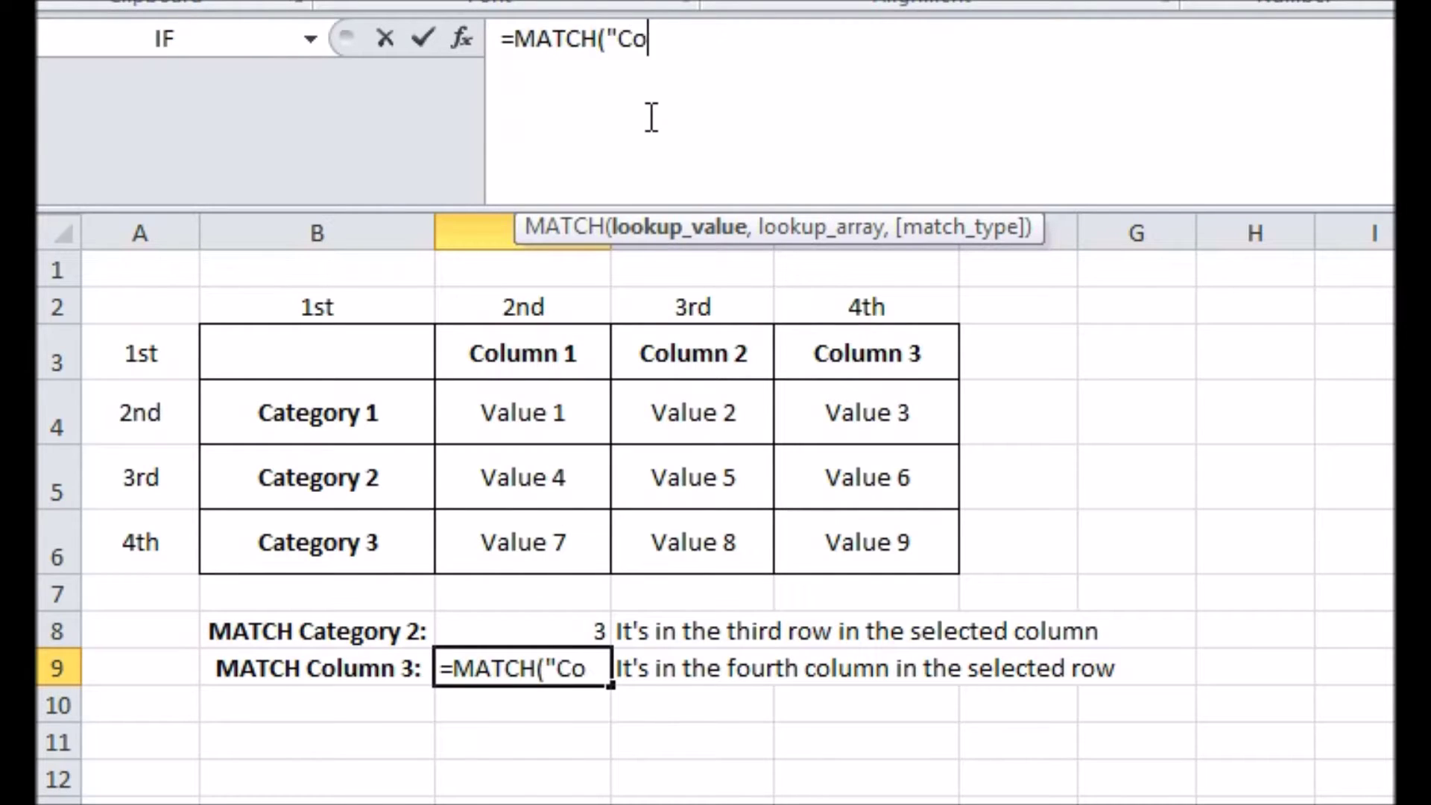
text(lumn 3£)
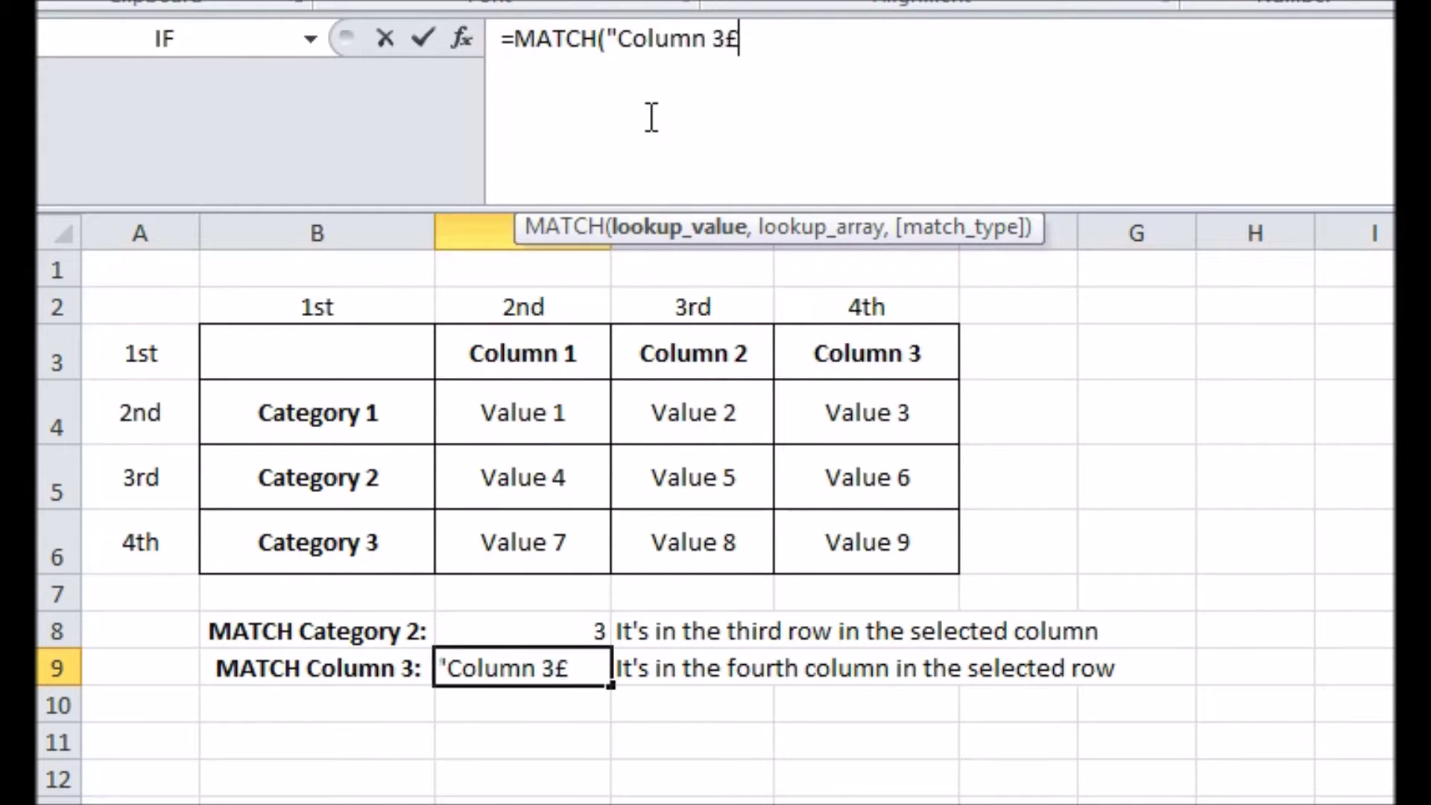
text(,)
drag(401, 332, 829, 351)
key(Return)
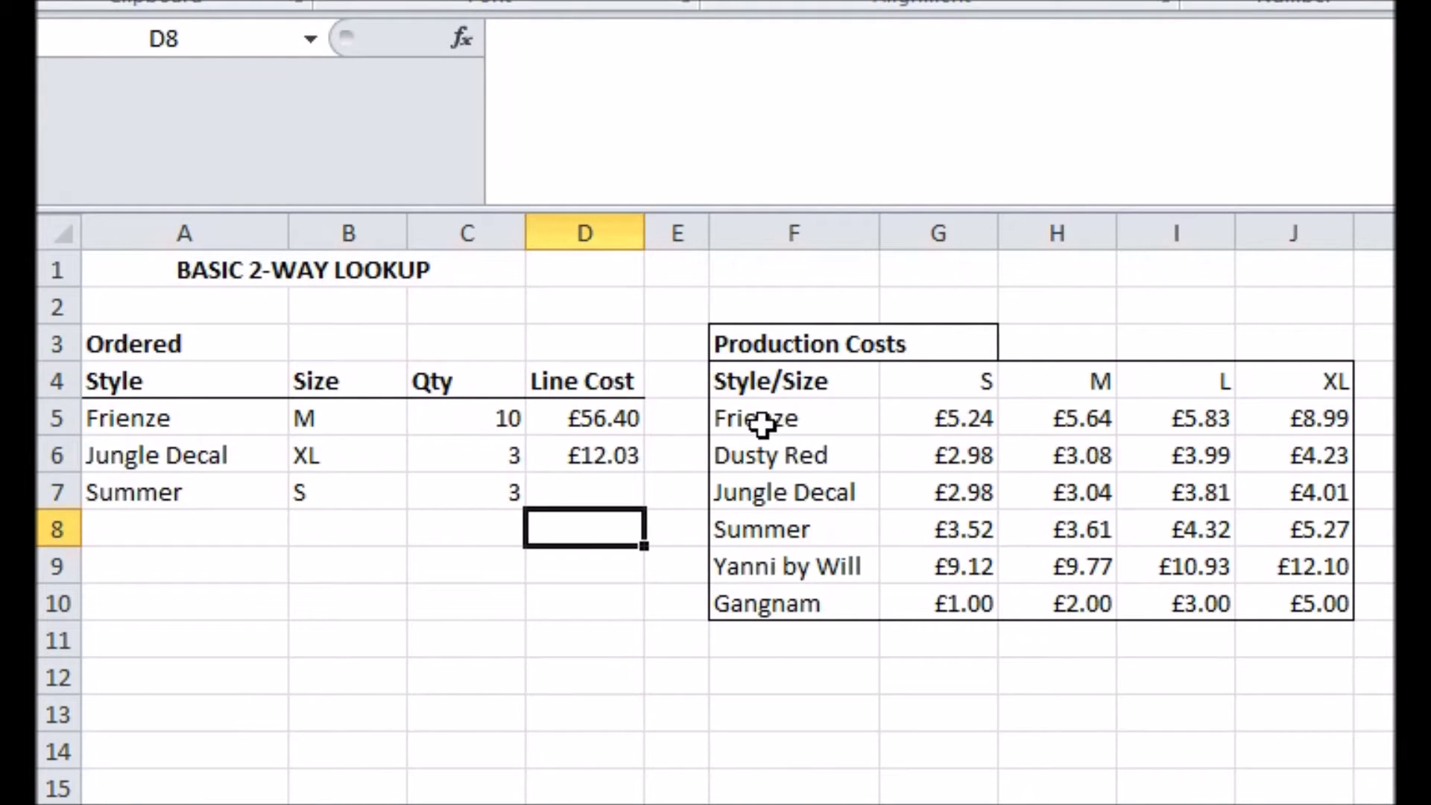
Step: Name the Production Costs block F5:J10 StyleTable
drag(759, 418, 1310, 605)
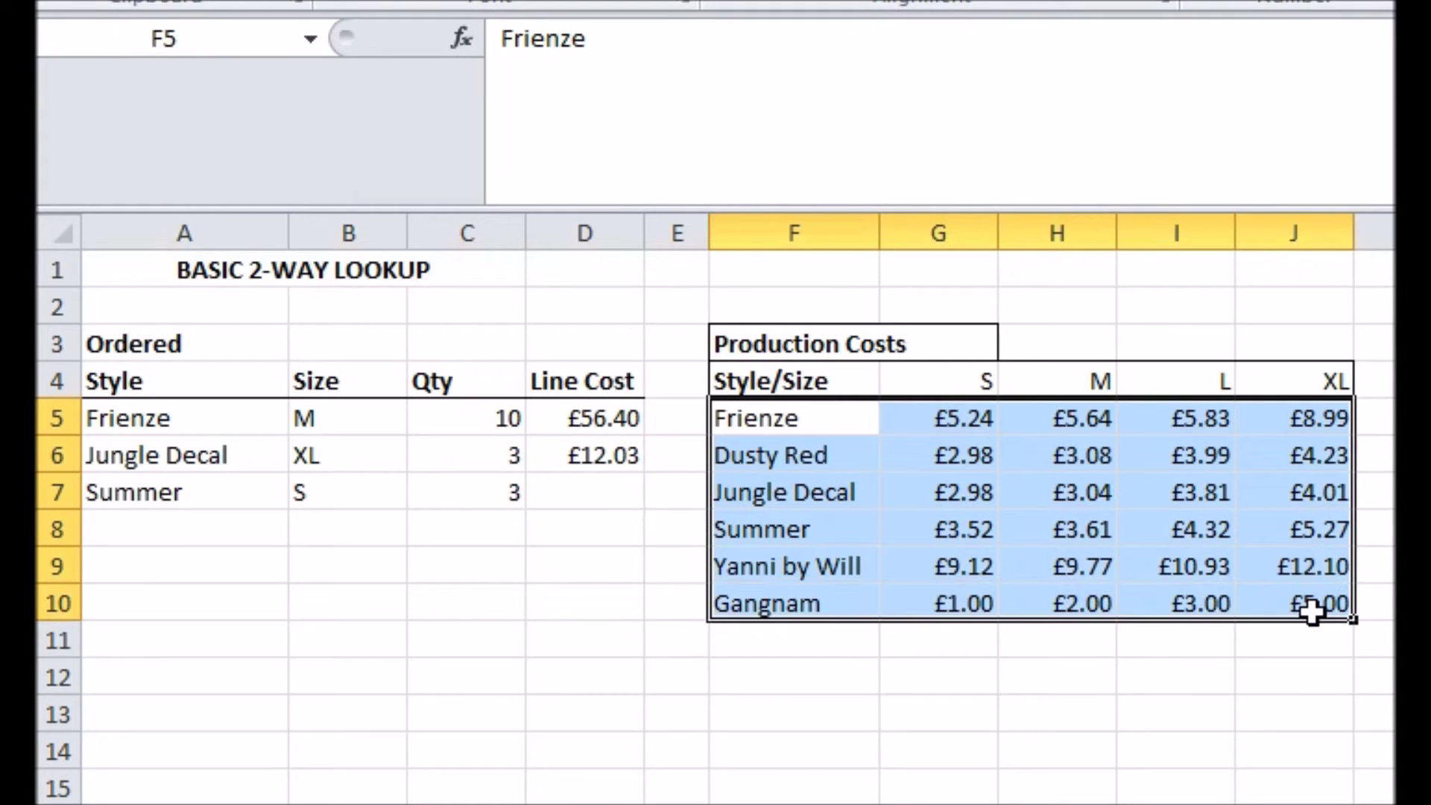
click(202, 41)
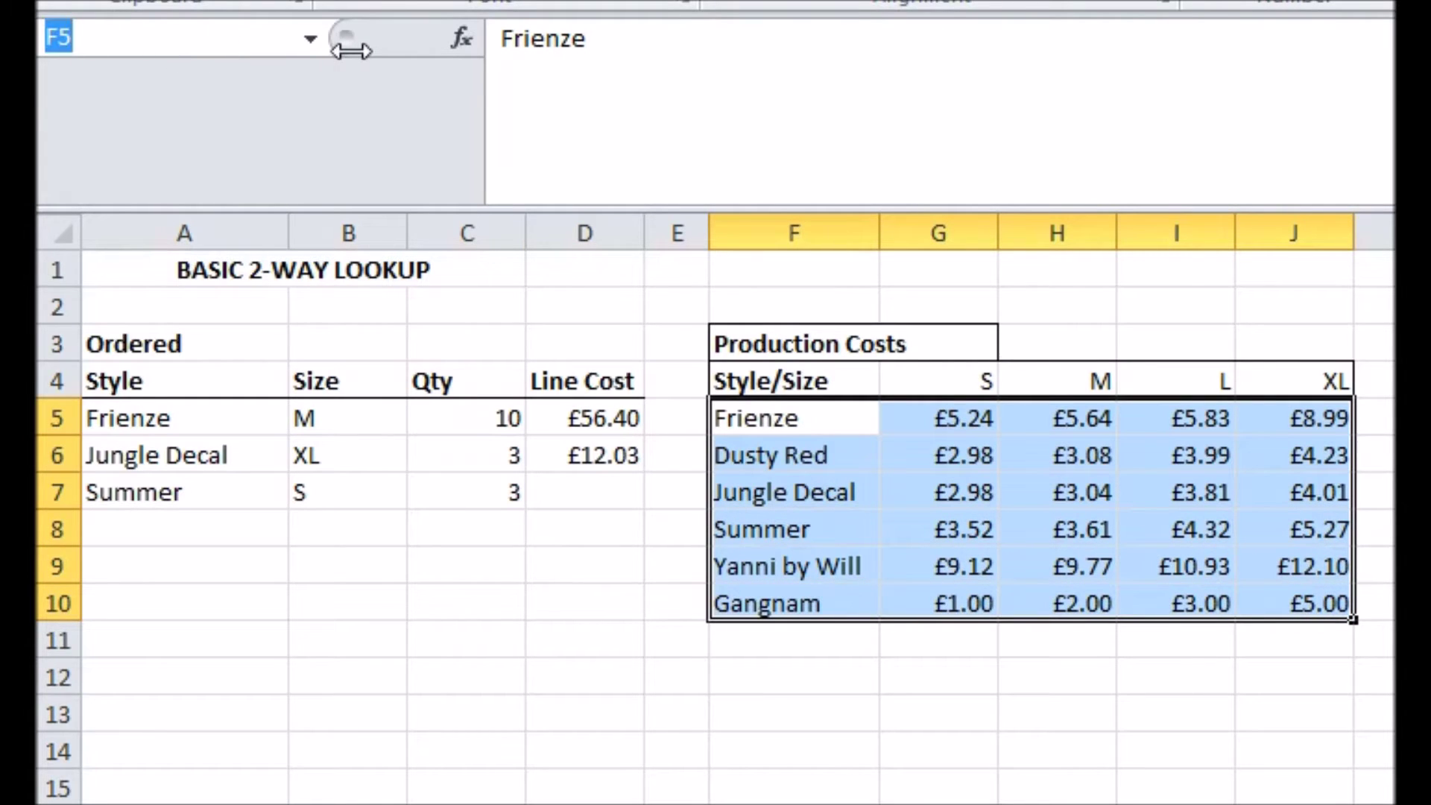
text(Style)
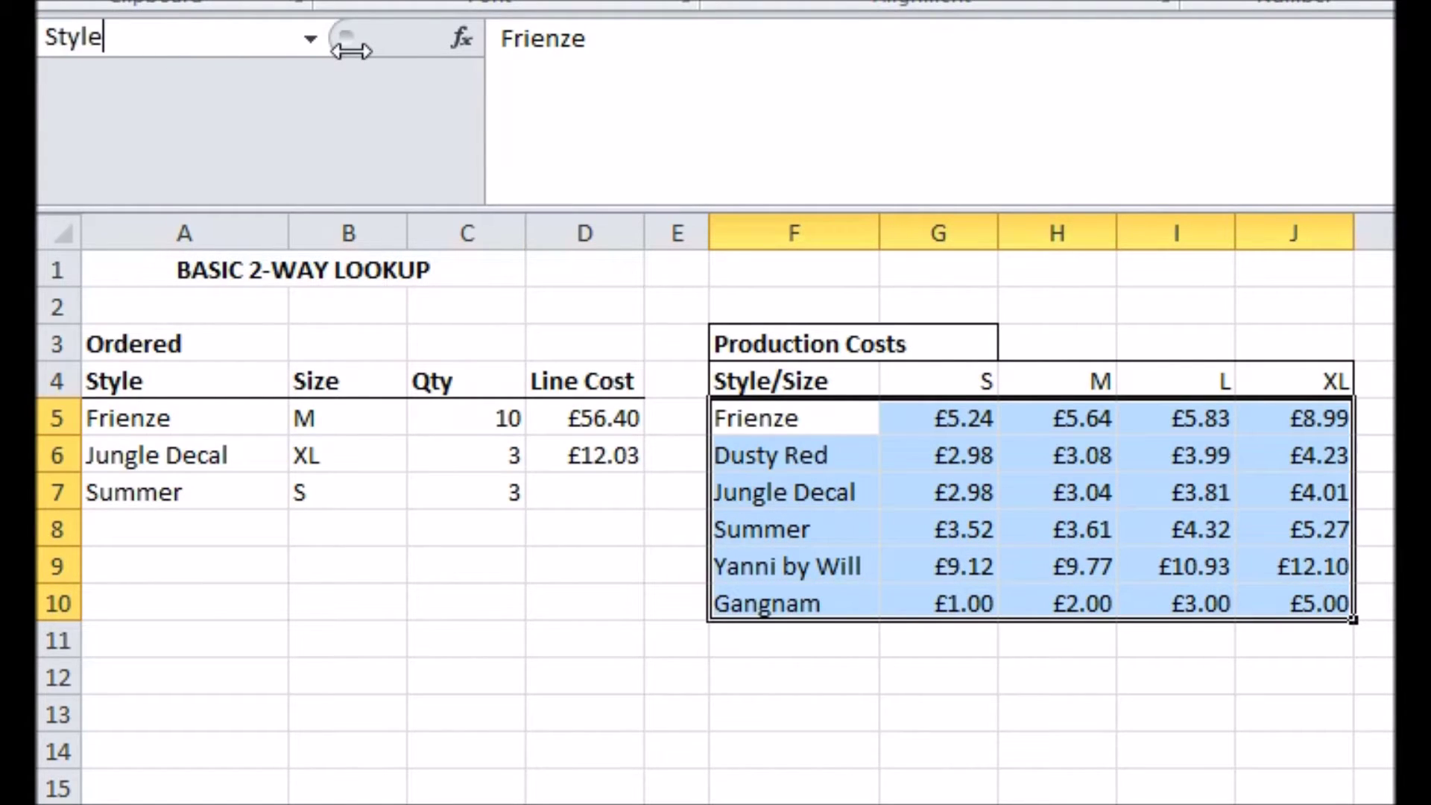
text(Table)
key(Return)
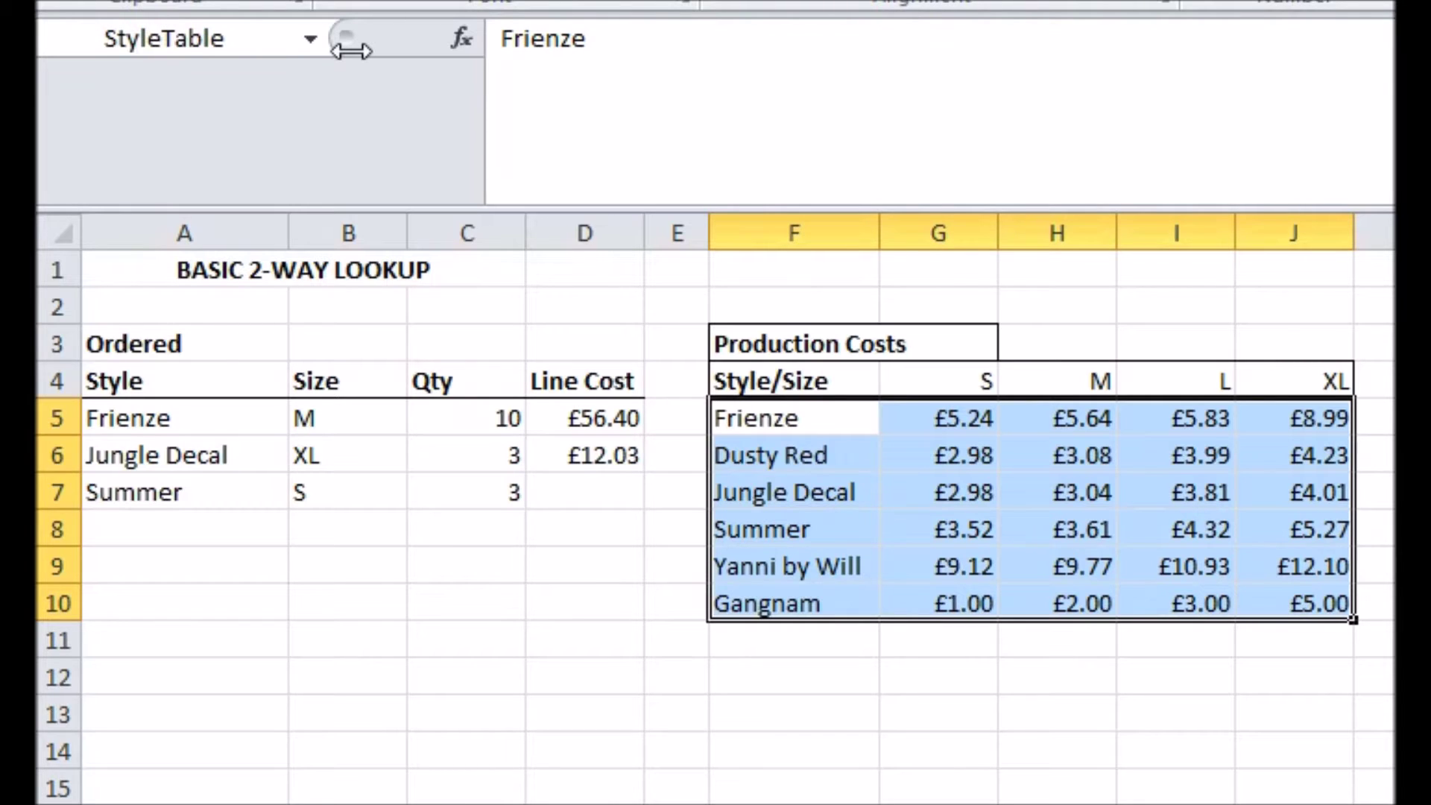
Step: Name the size header row F4:J4 SizeRow
click(867, 378)
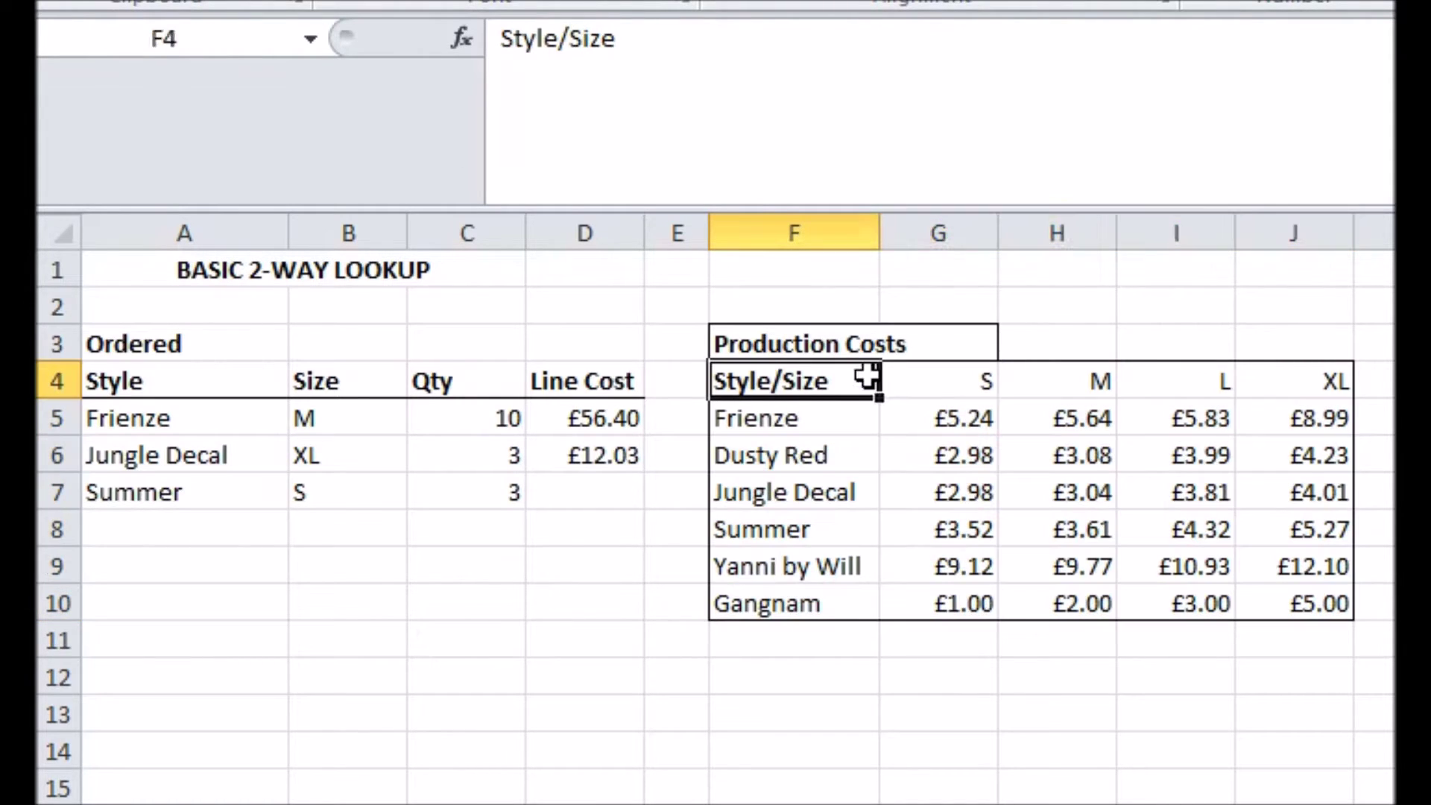
drag(866, 378, 1313, 377)
click(224, 39)
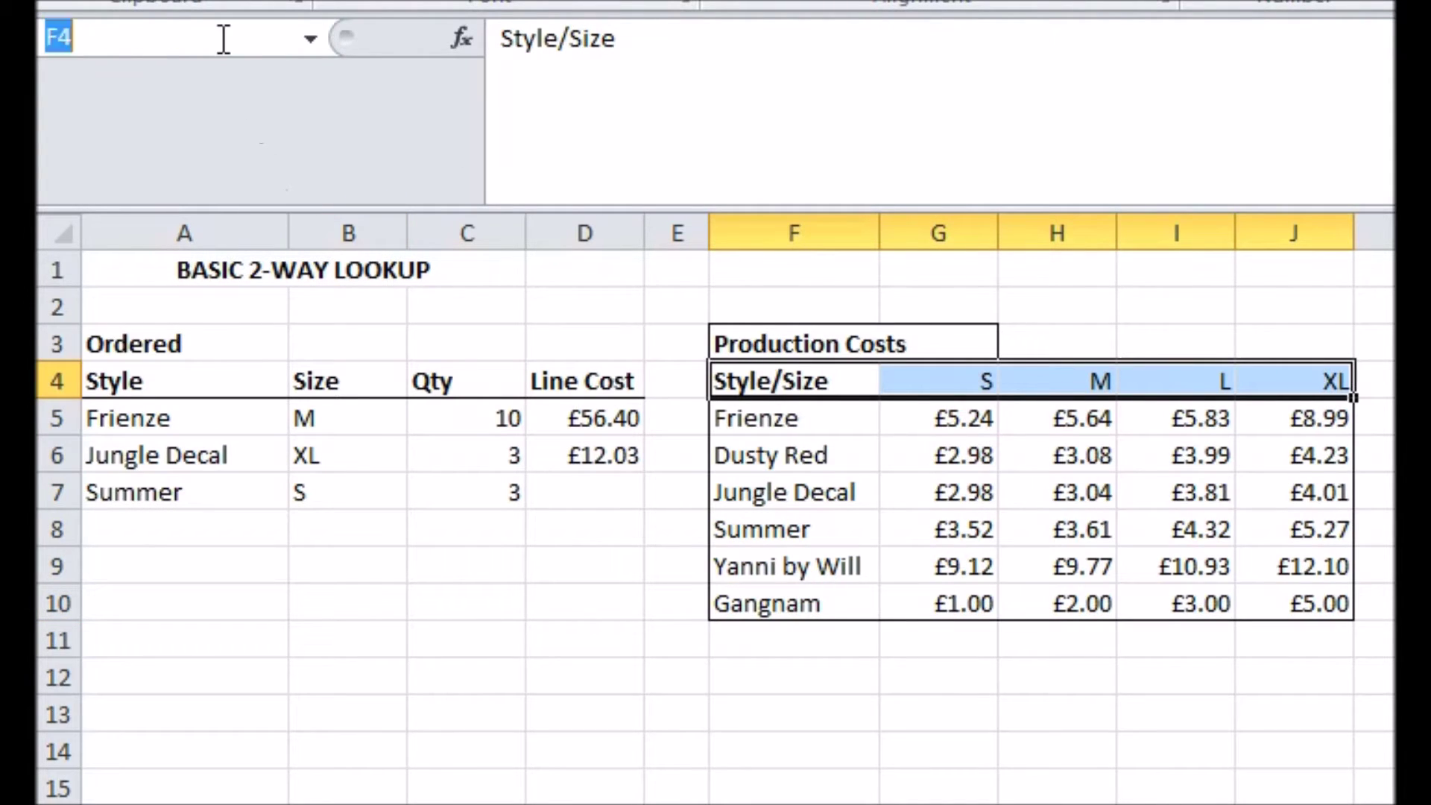
text(SizeRow)
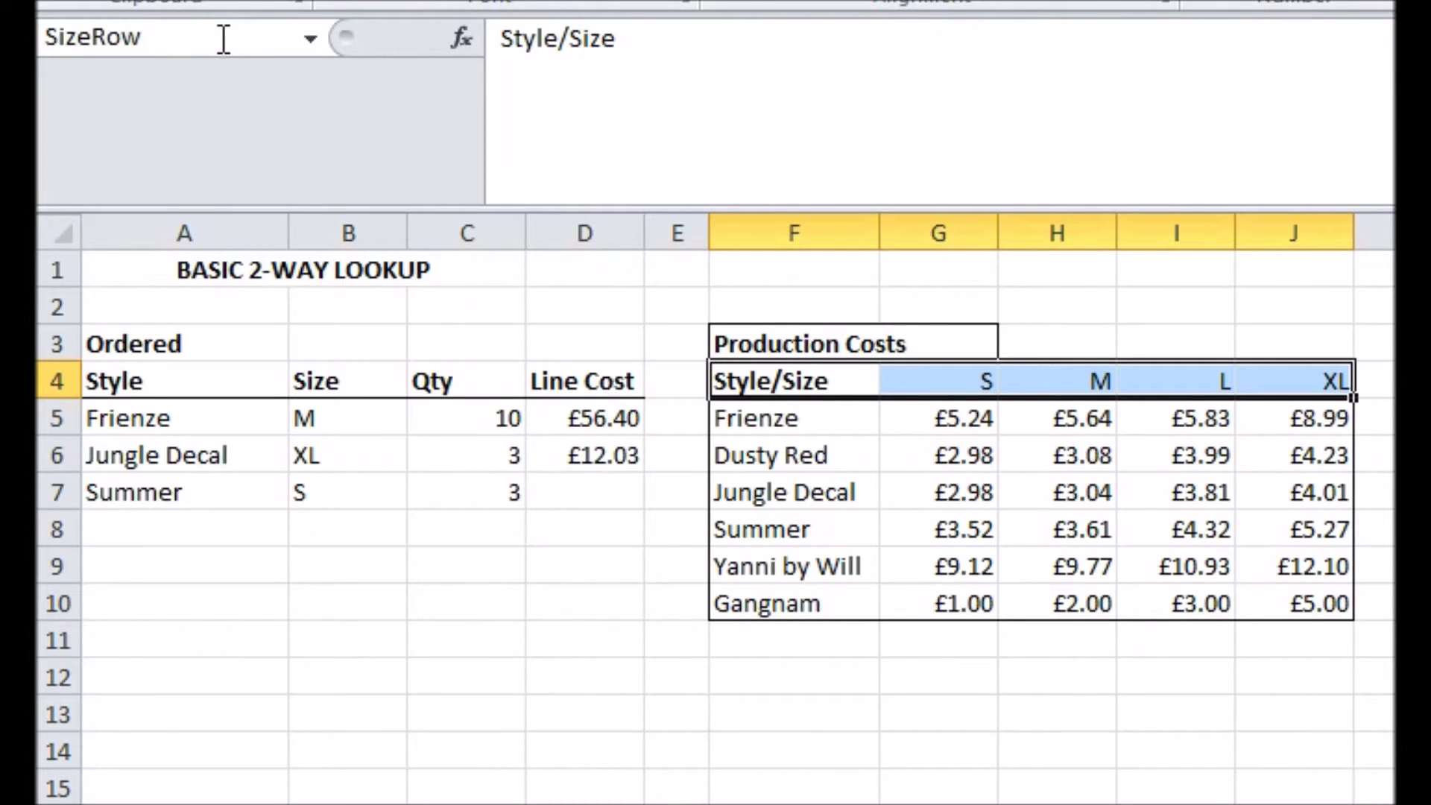
key(Return)
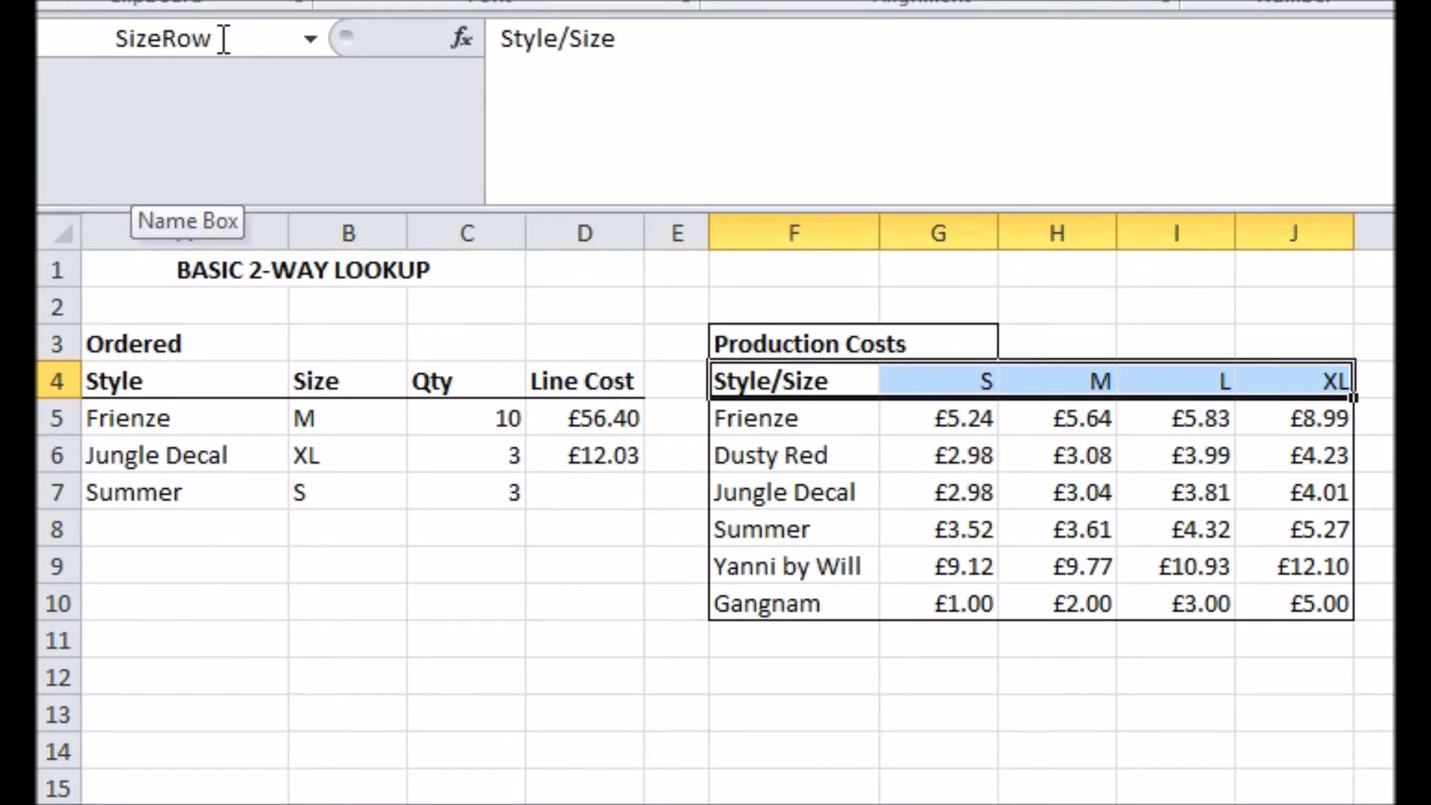
click(962, 481)
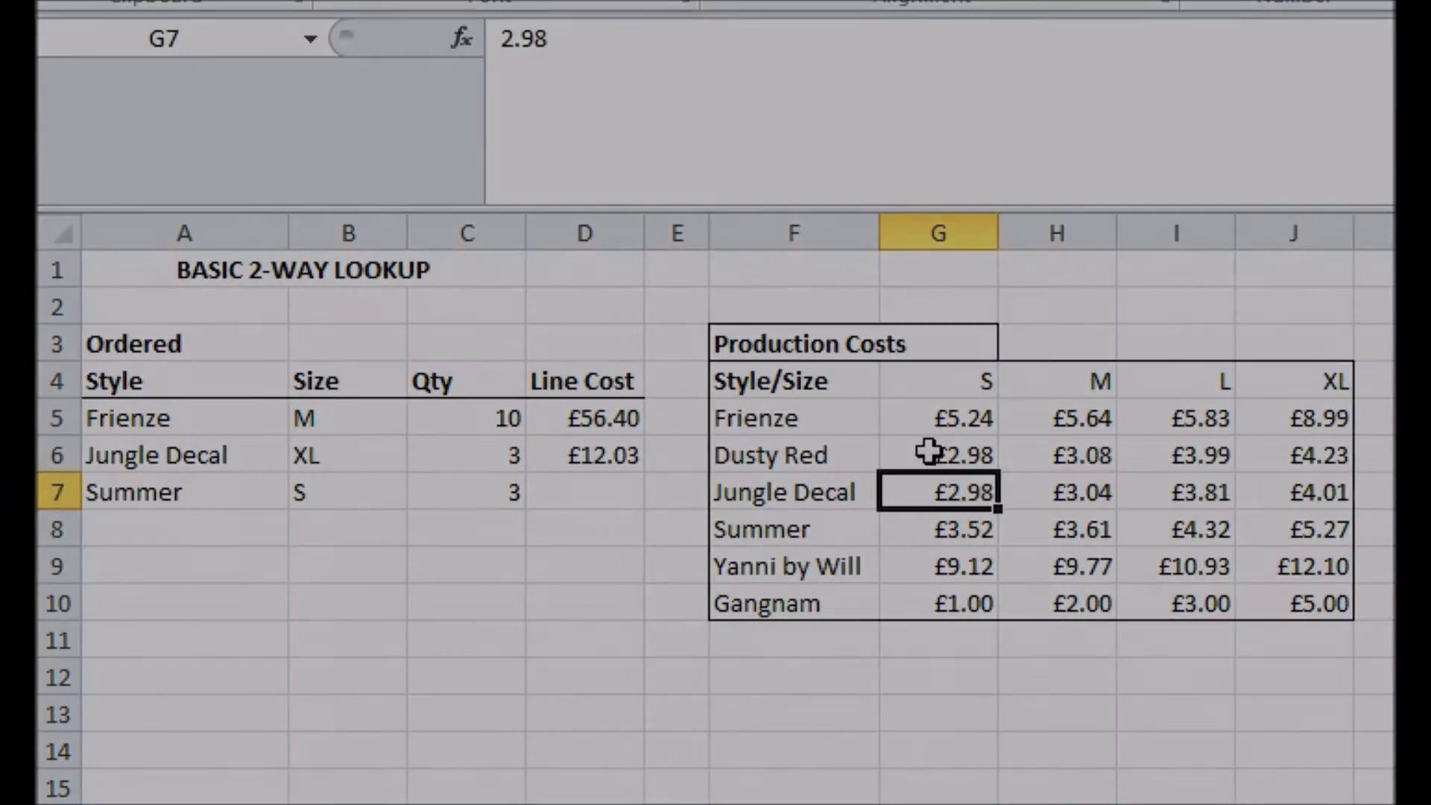
Step: Enter =MATCH("Category 1",B3:E6,0) in C10, which returns #N/A
drag(820, 384, 1330, 384)
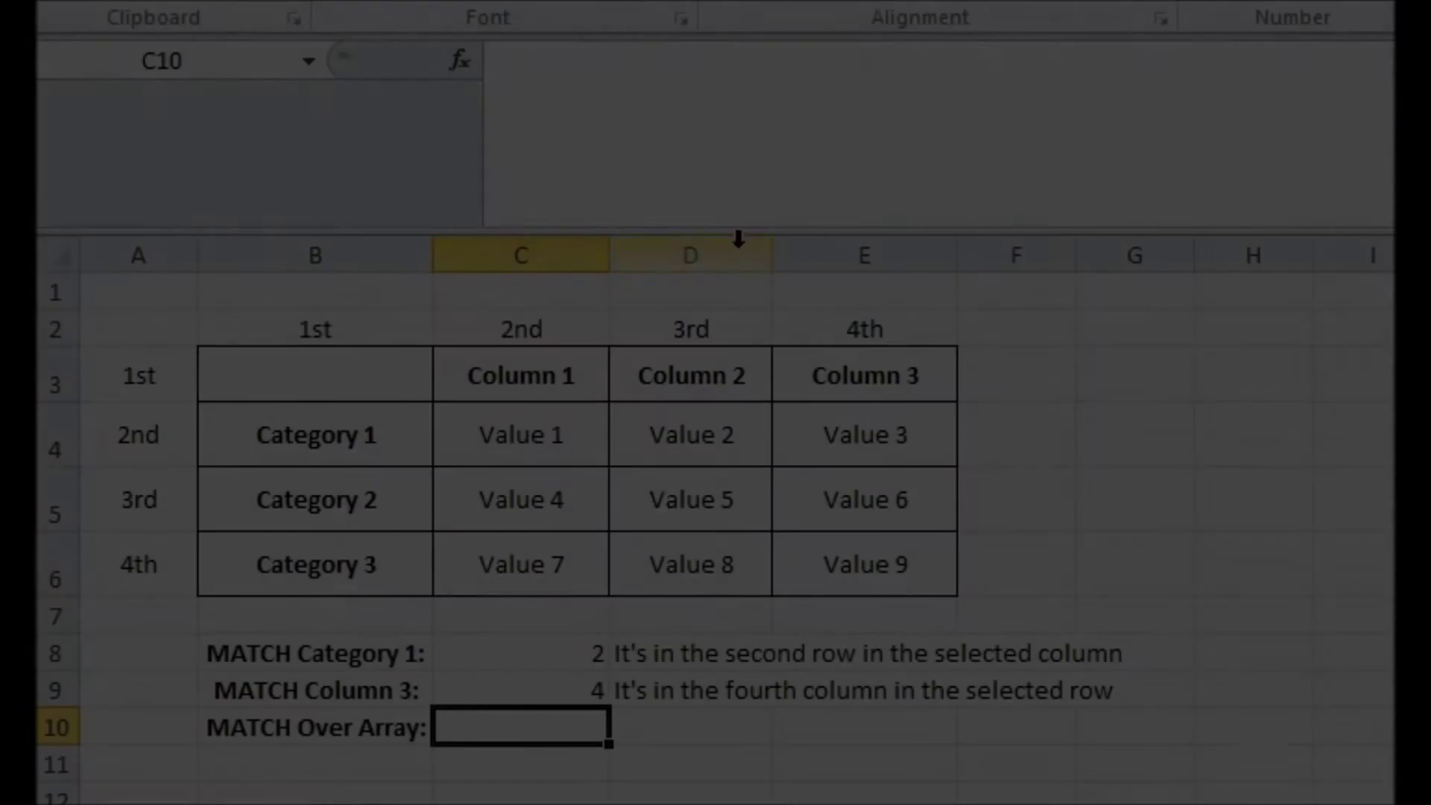
click(744, 140)
text(=MA)
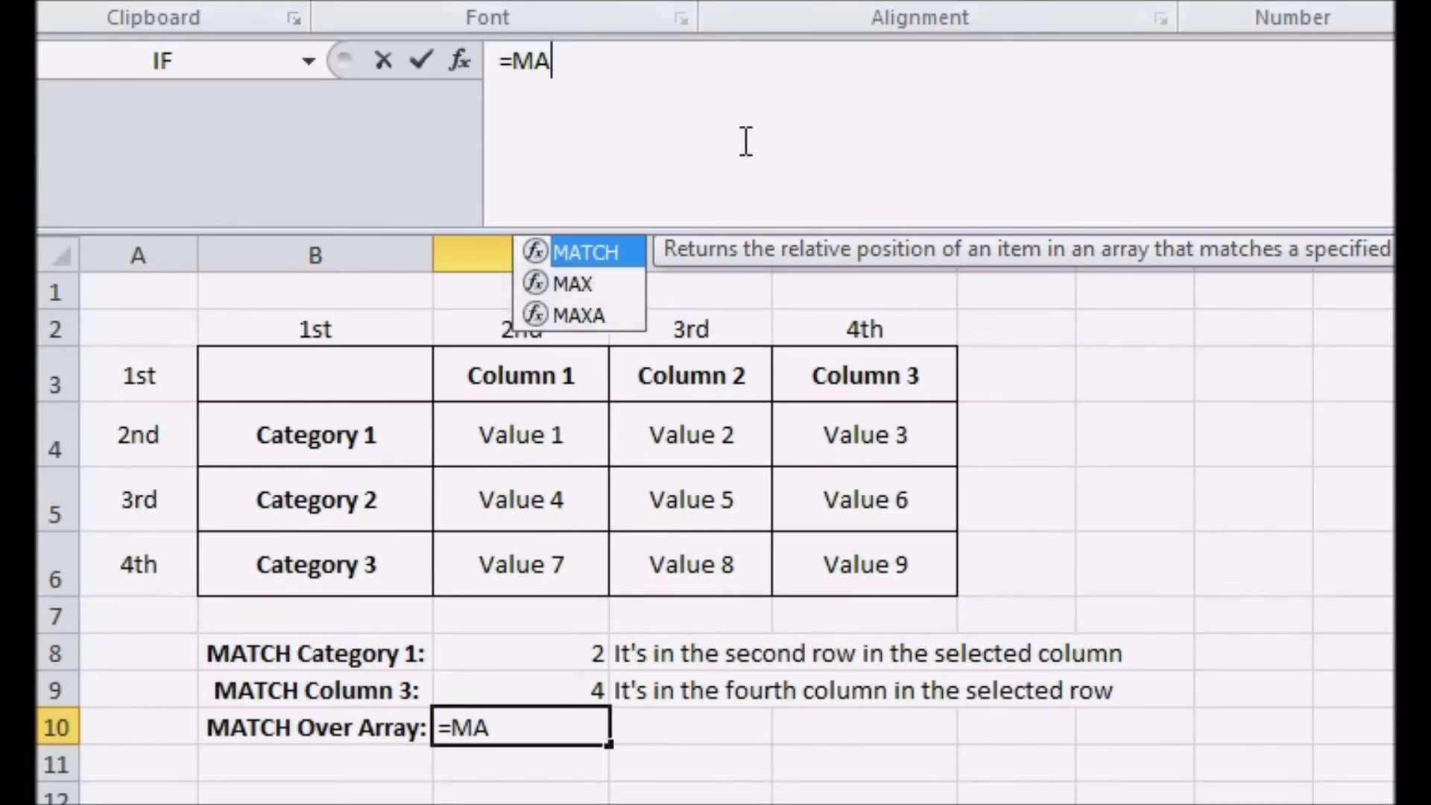
text(TCH("Catego)
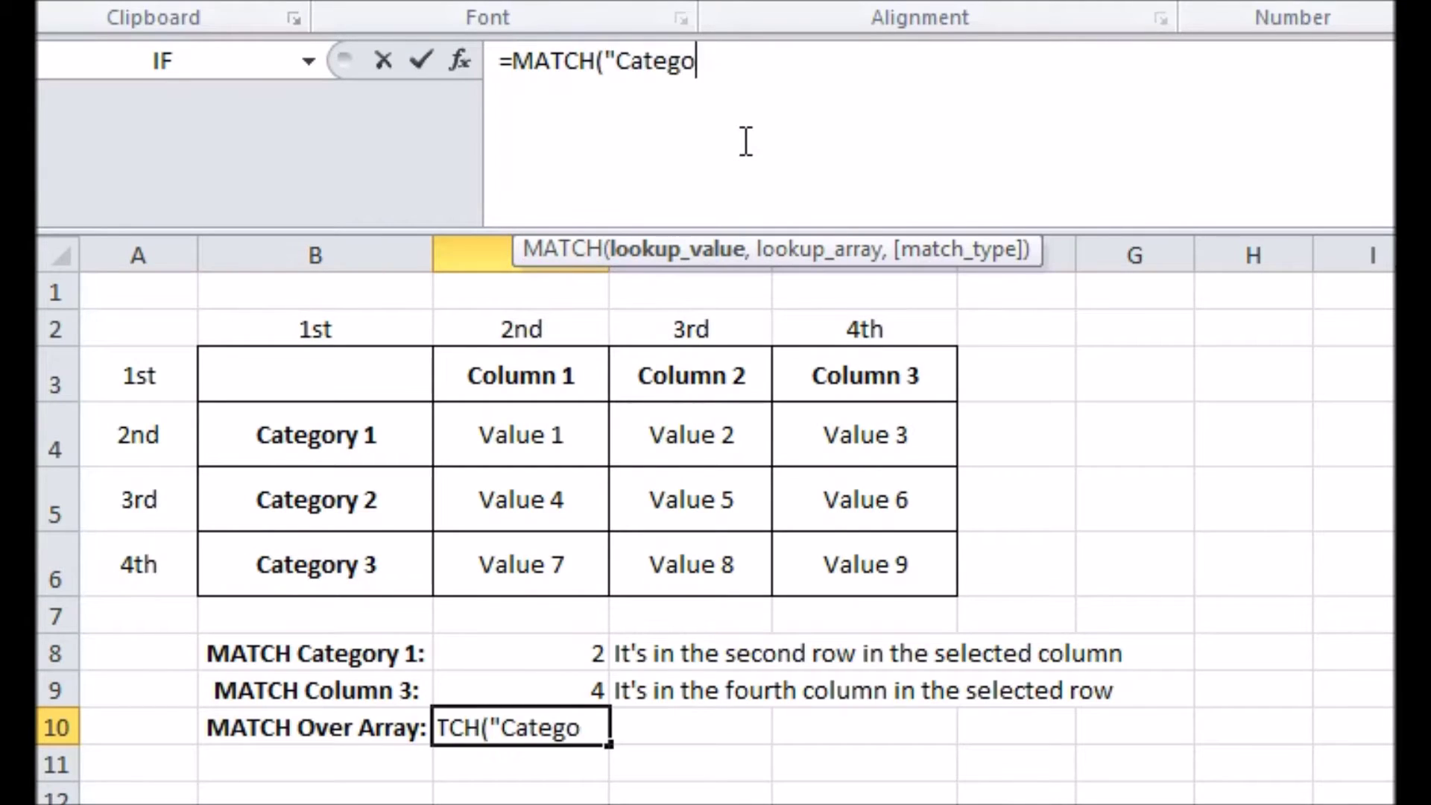
text(ry 1",)
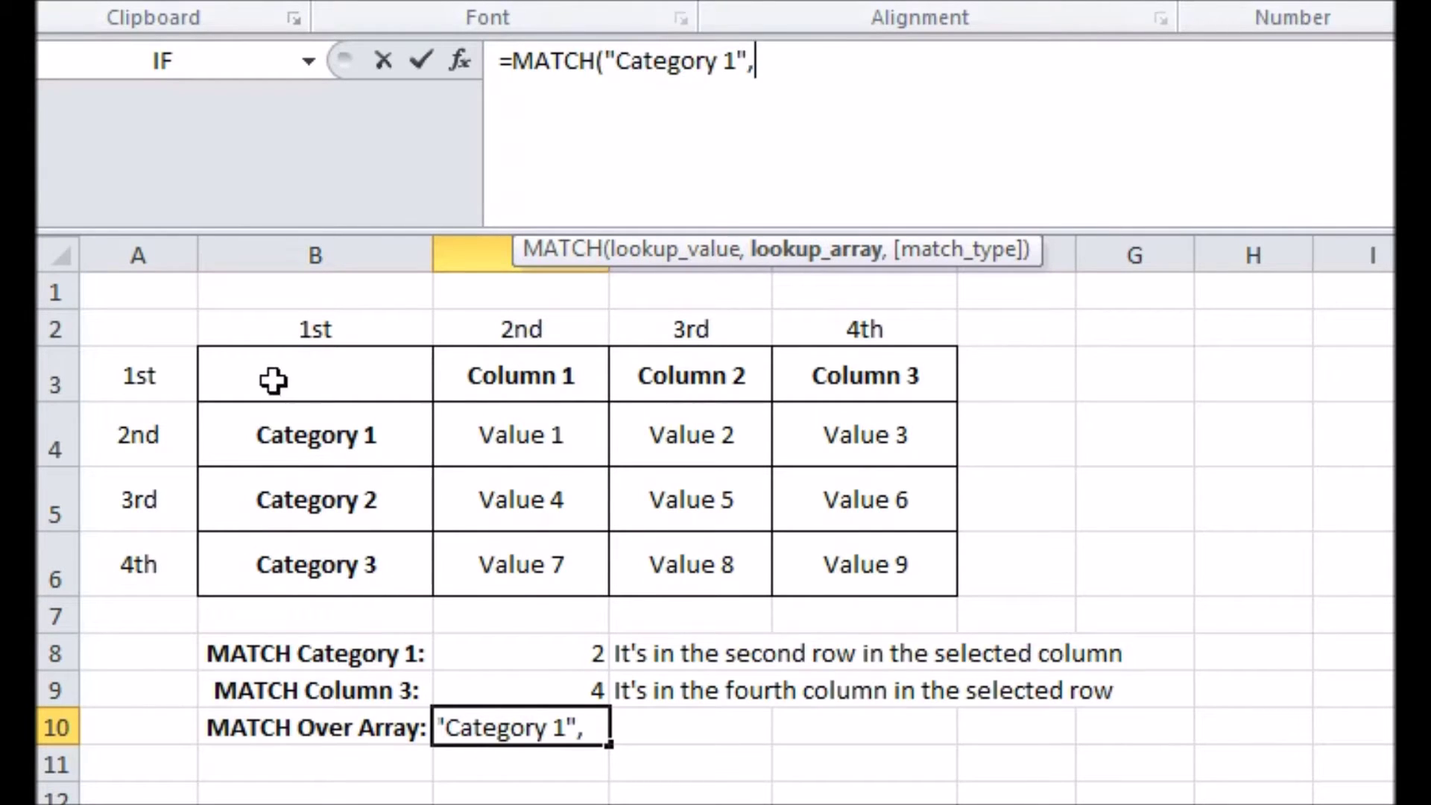
drag(275, 380, 843, 577)
text(,0))
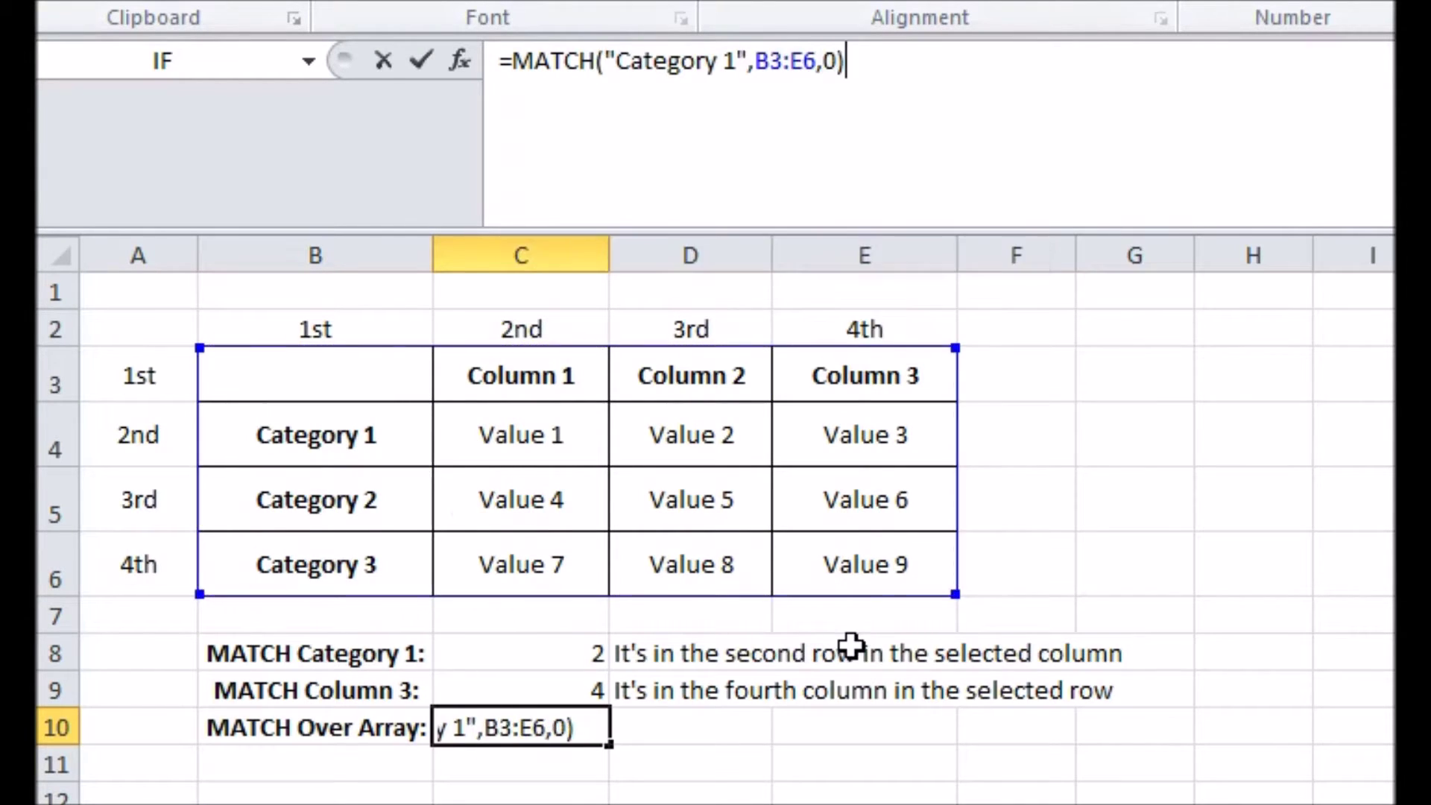
key(Return)
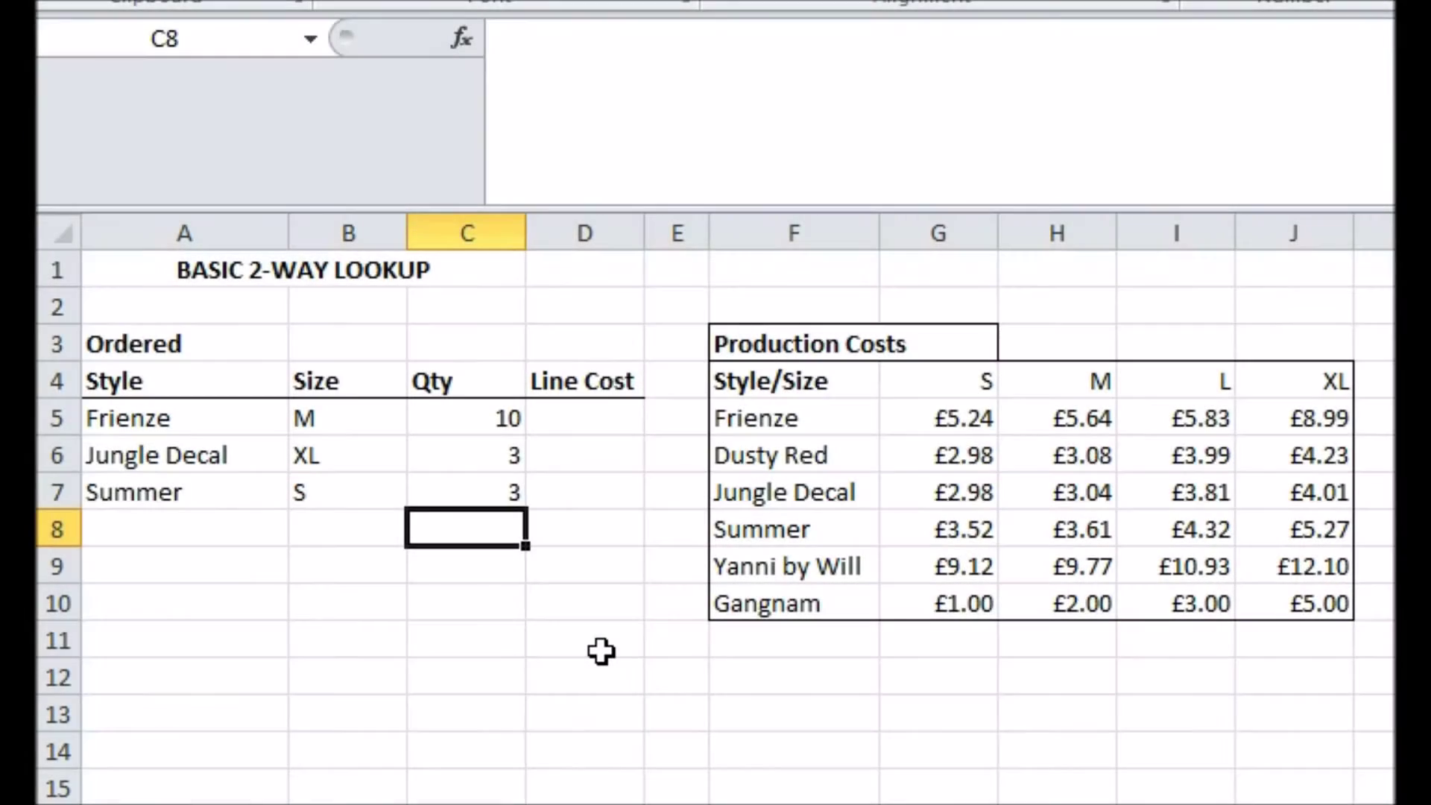
Step: Enter =VLOOKUP(A5,StyleTable,MATCH(B5,SizeRow,0),FALSE)*C5 in D5 for Frienze's Line Cost
click(581, 422)
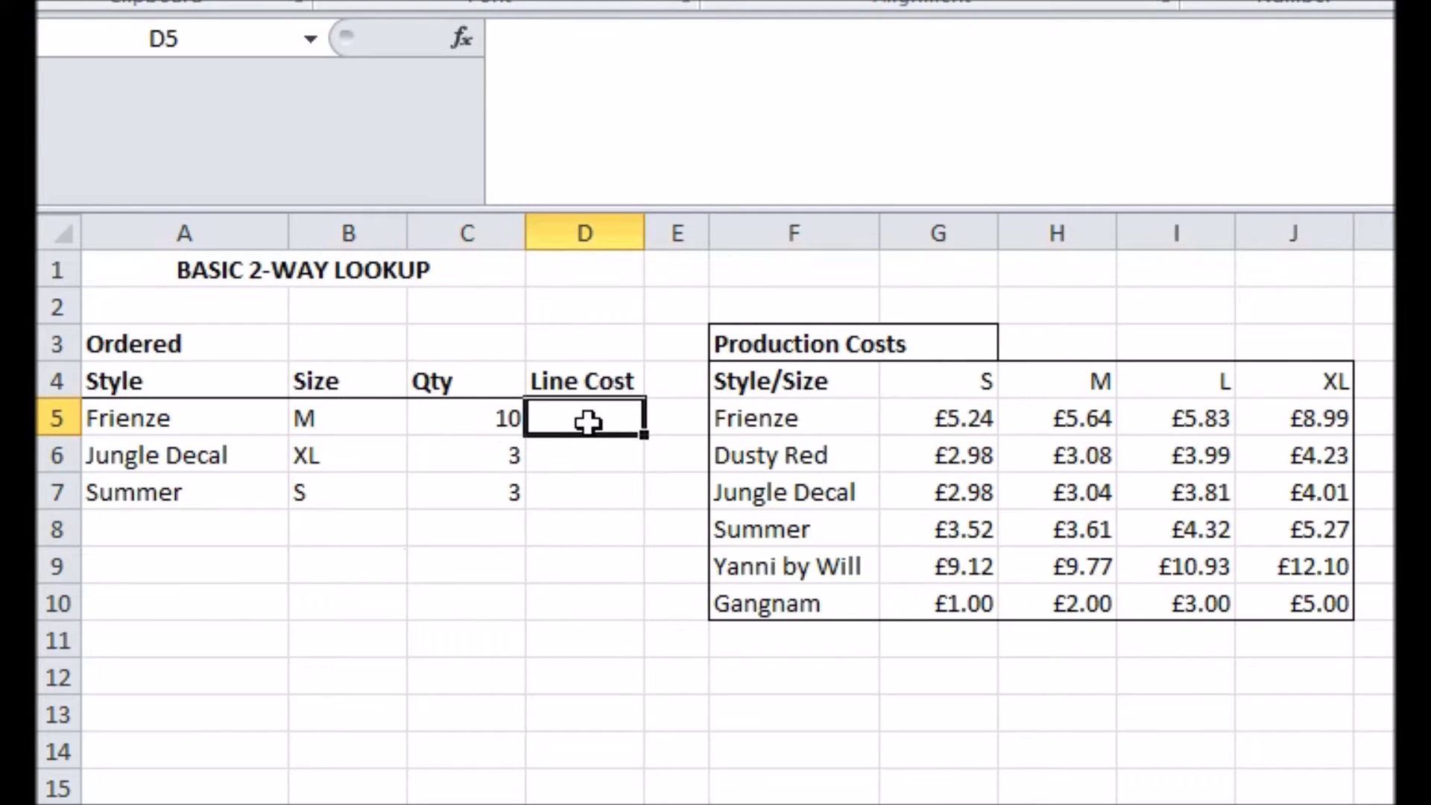
click(746, 76)
text(=)
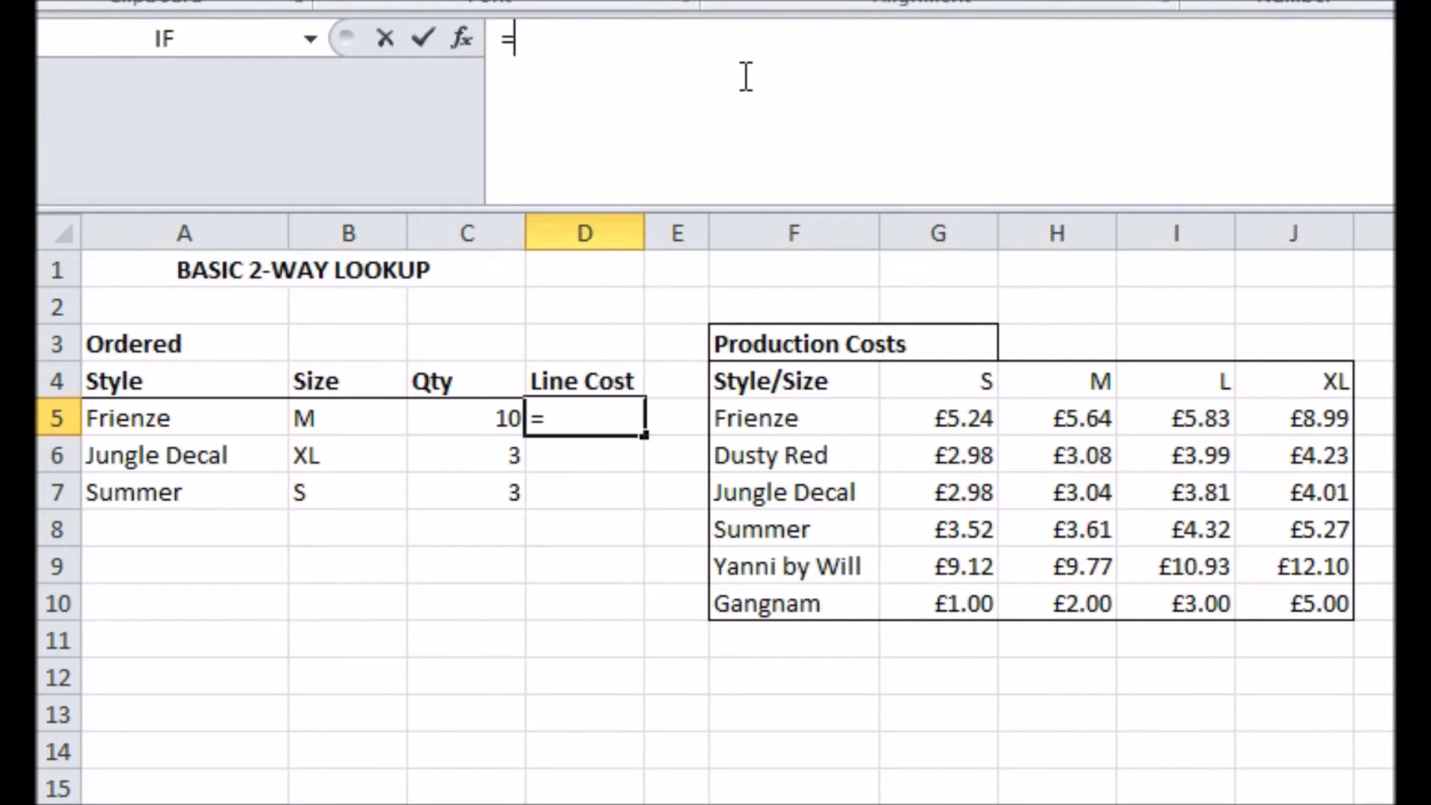
text(VLO)
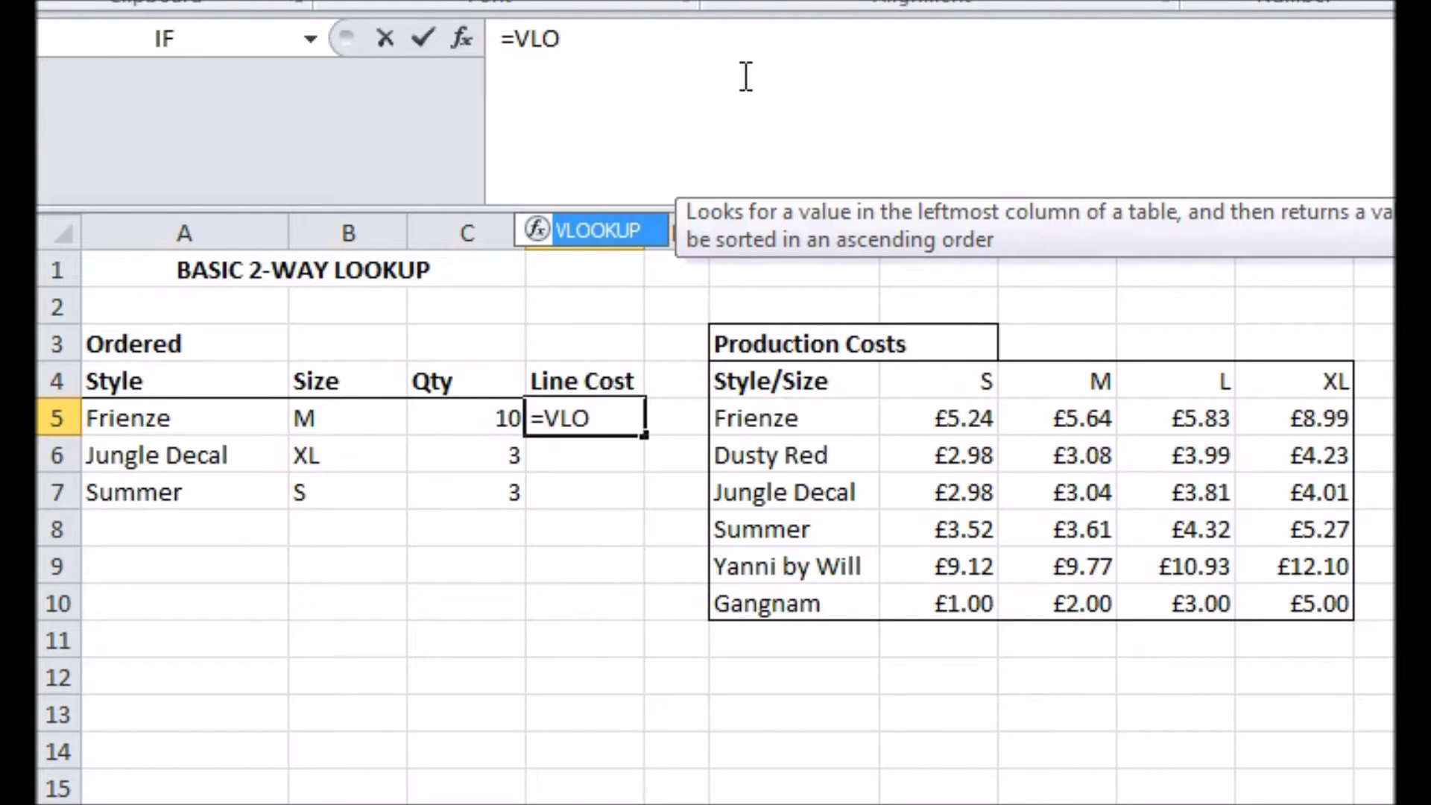
text(OKUP()
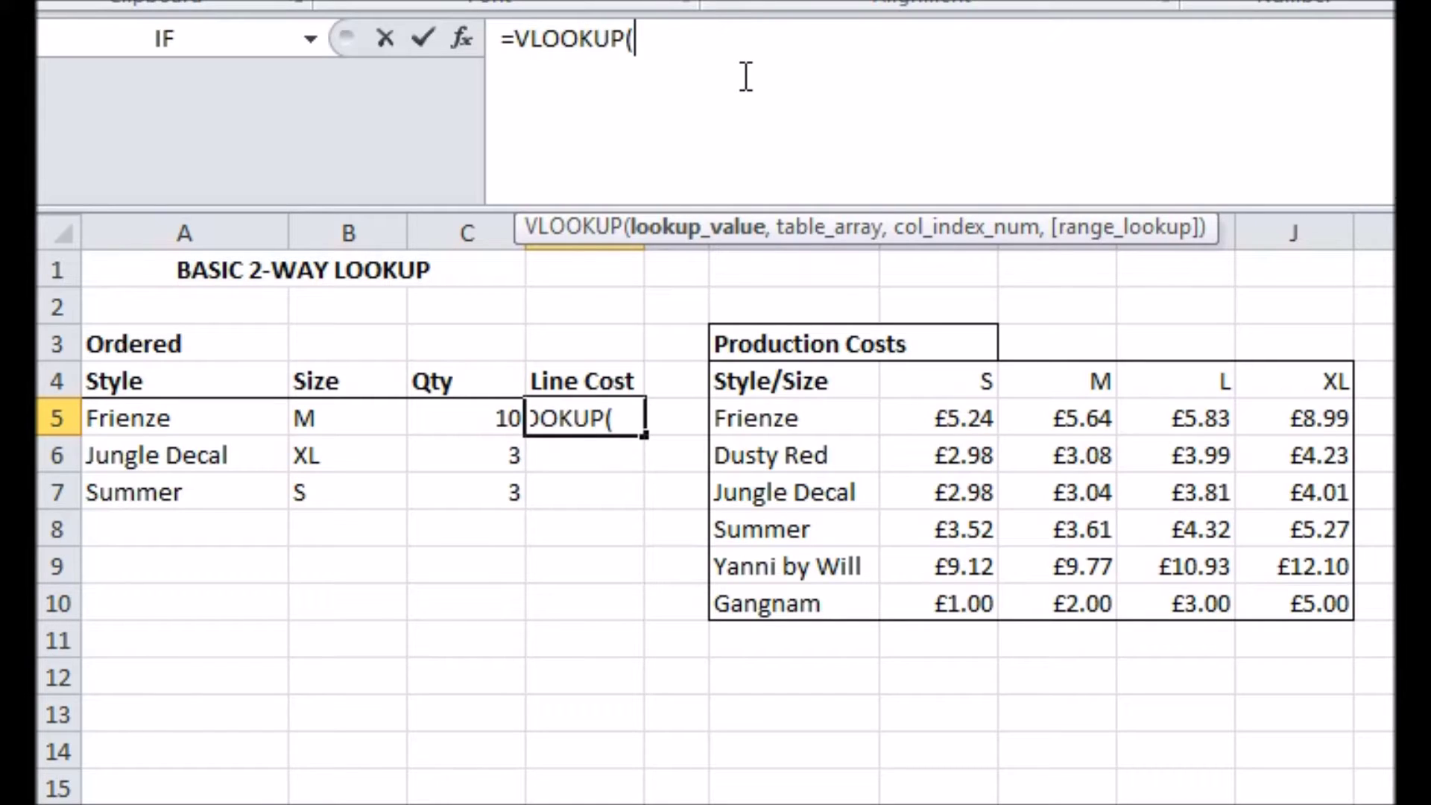
click(200, 418)
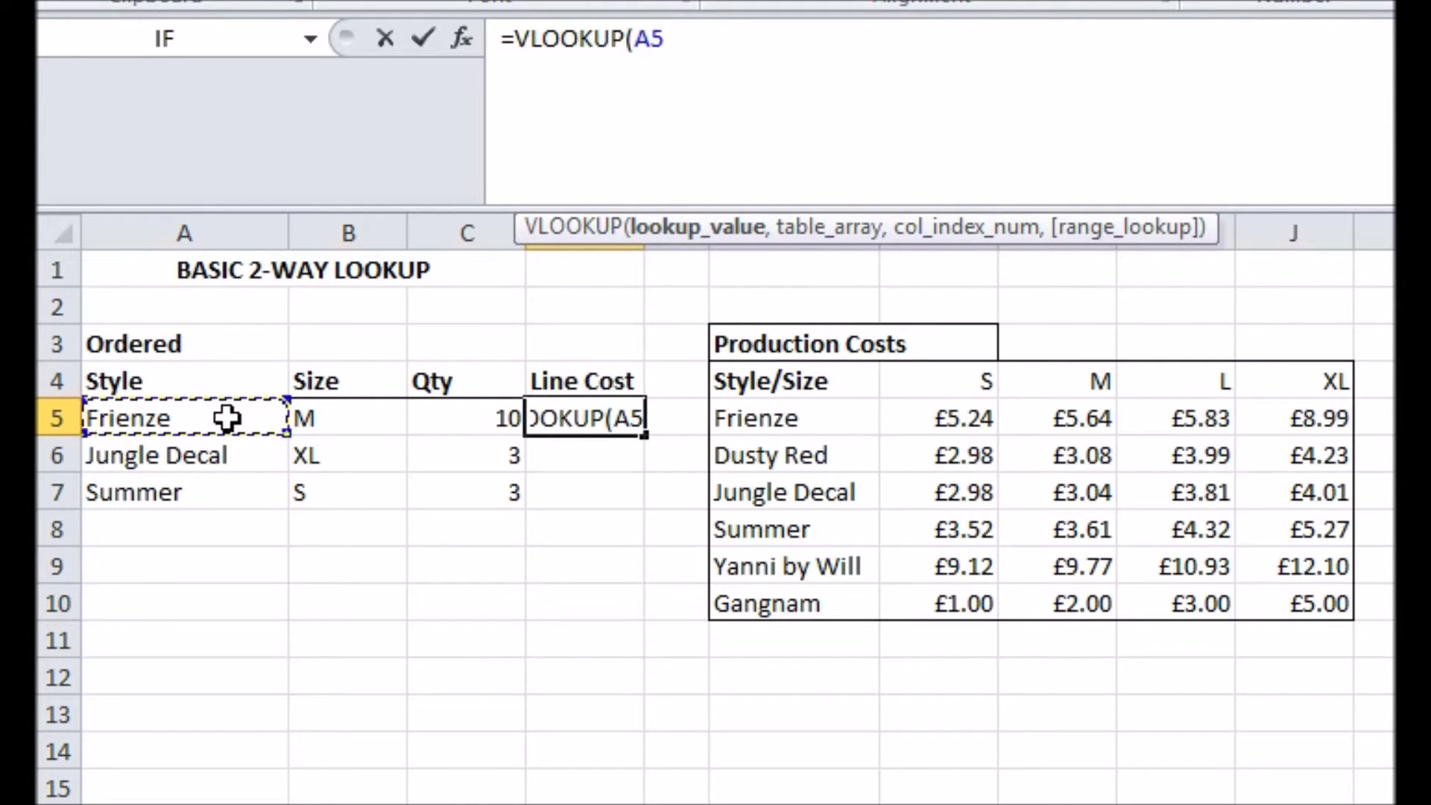
text(,S)
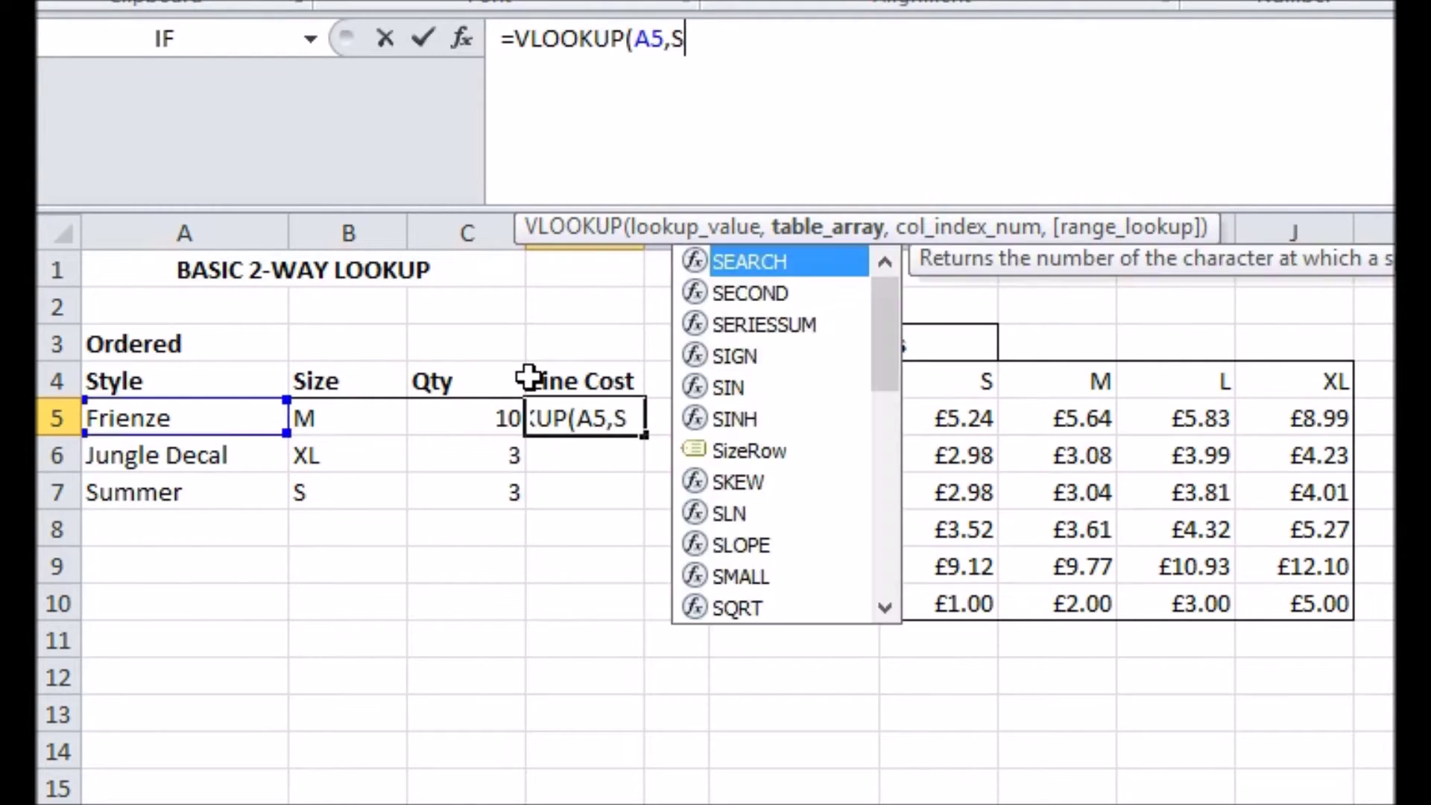
text(ty)
key(Tab)
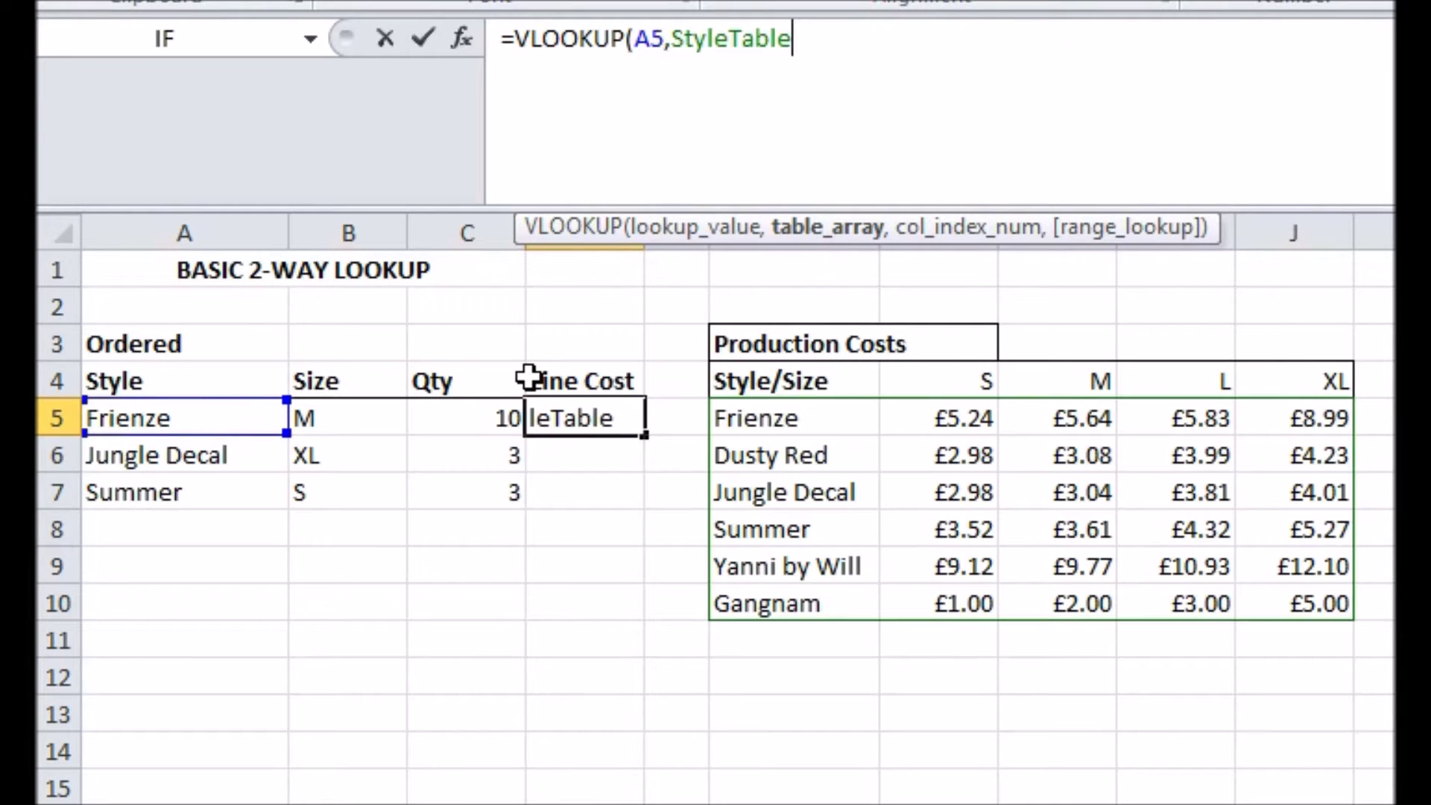
text(,)
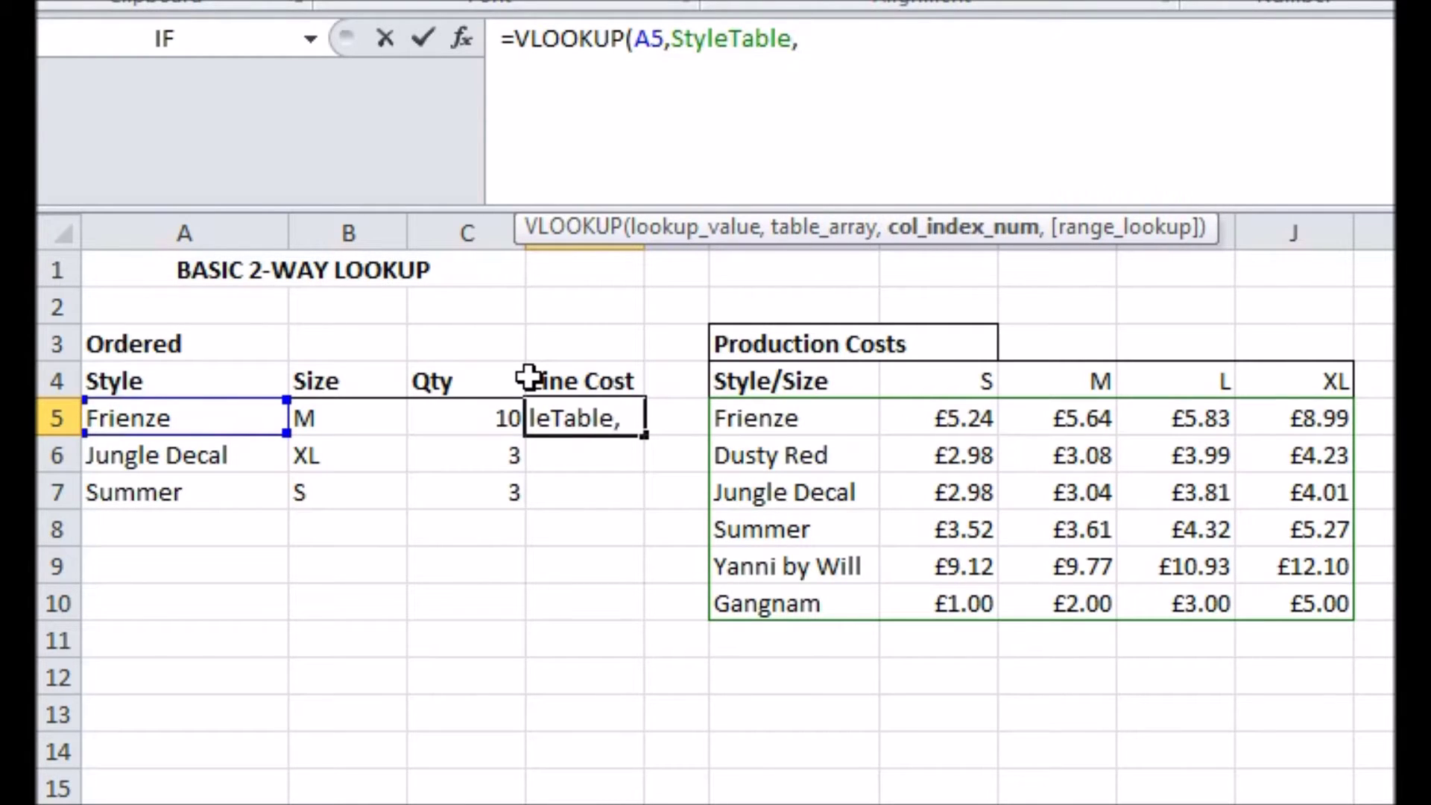
text(MATCH()
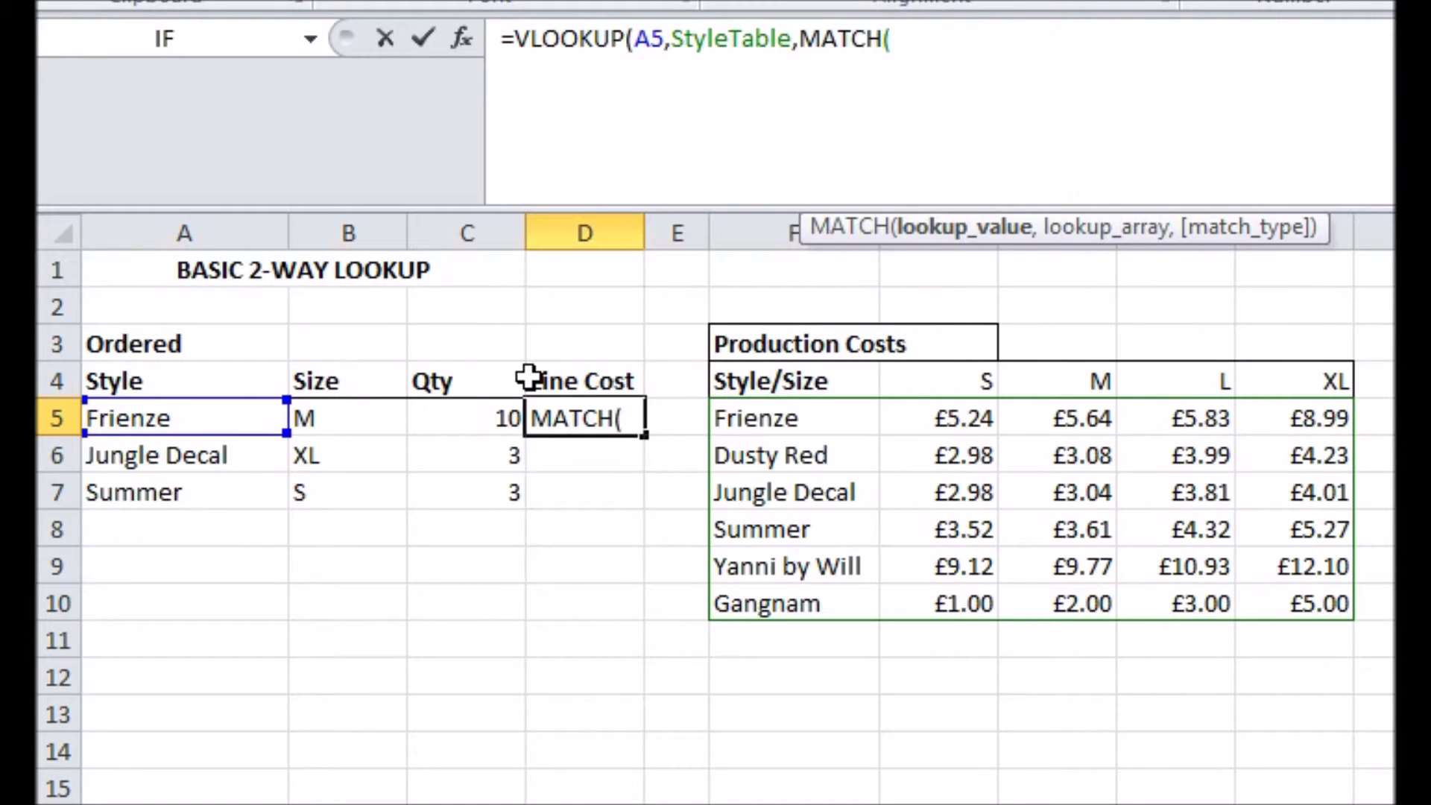
click(305, 421)
text(,S)
text(iz)
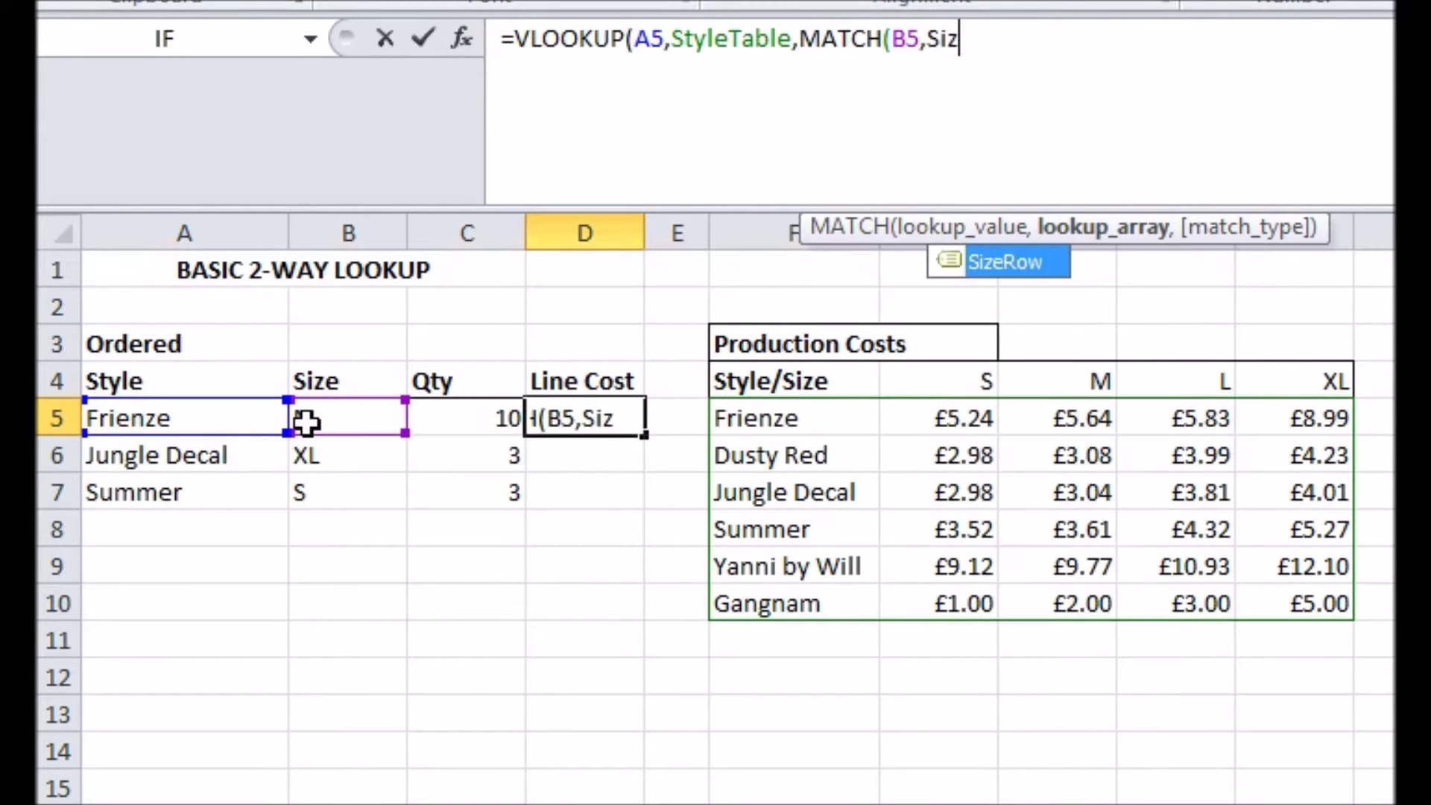
key(Tab)
text(,)
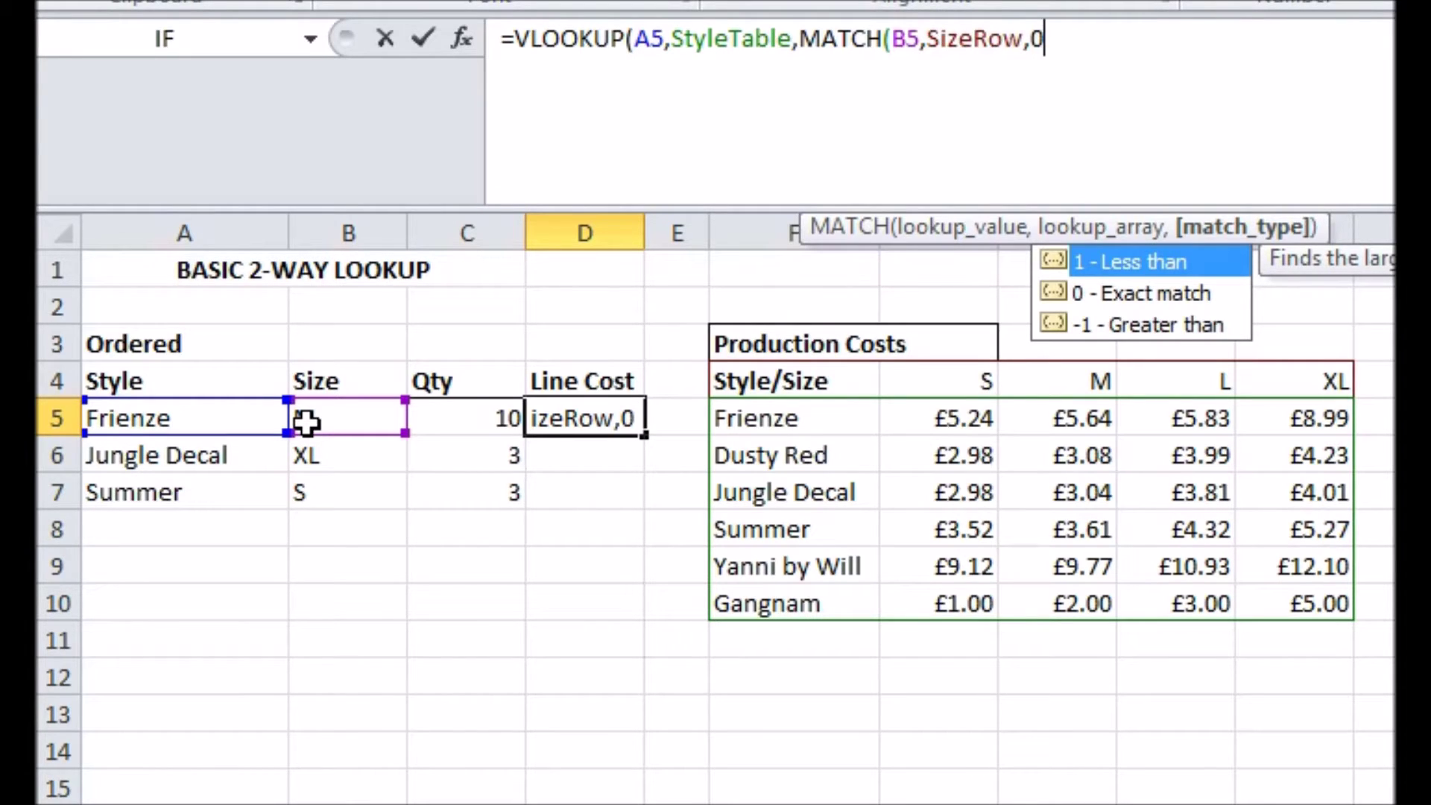
text())
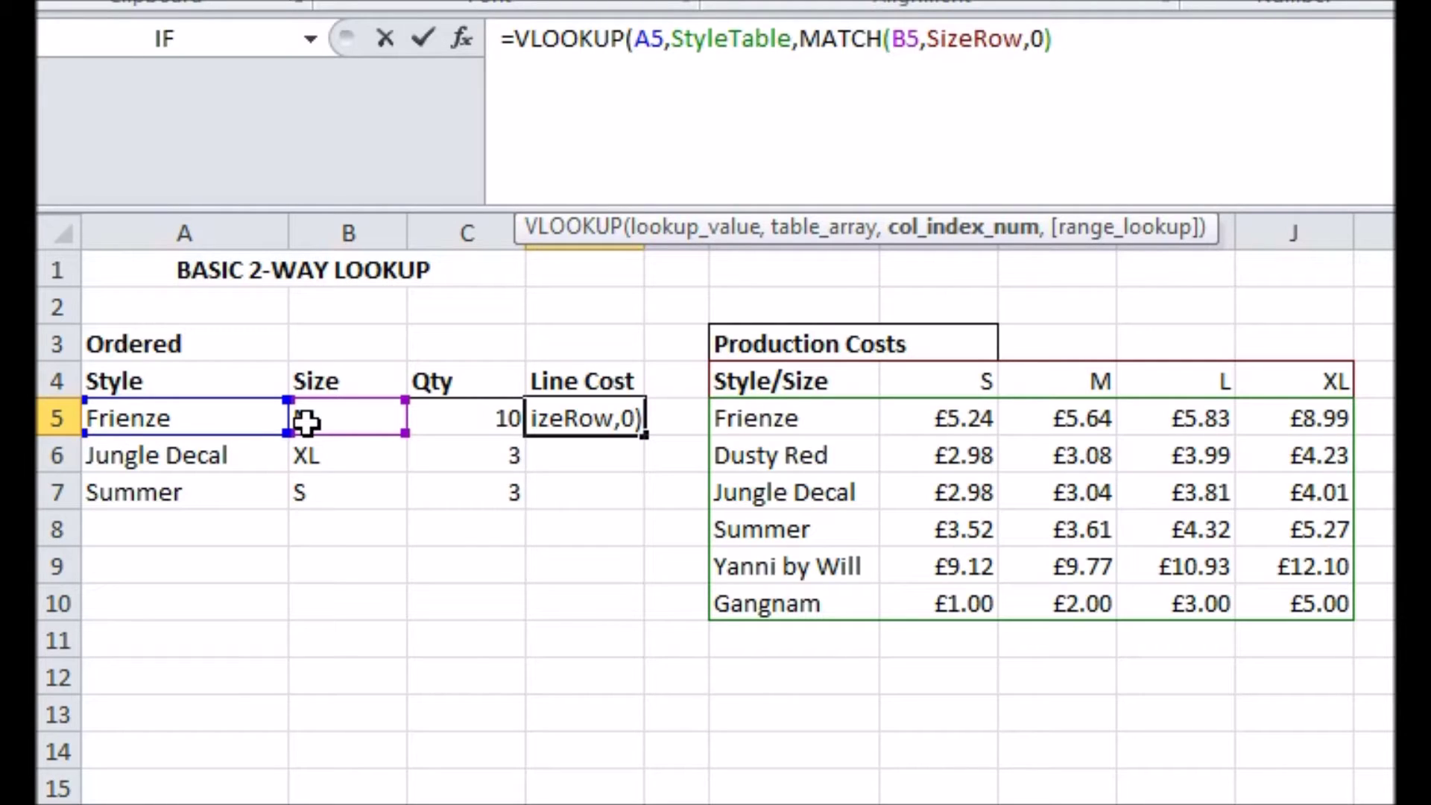
text(,)
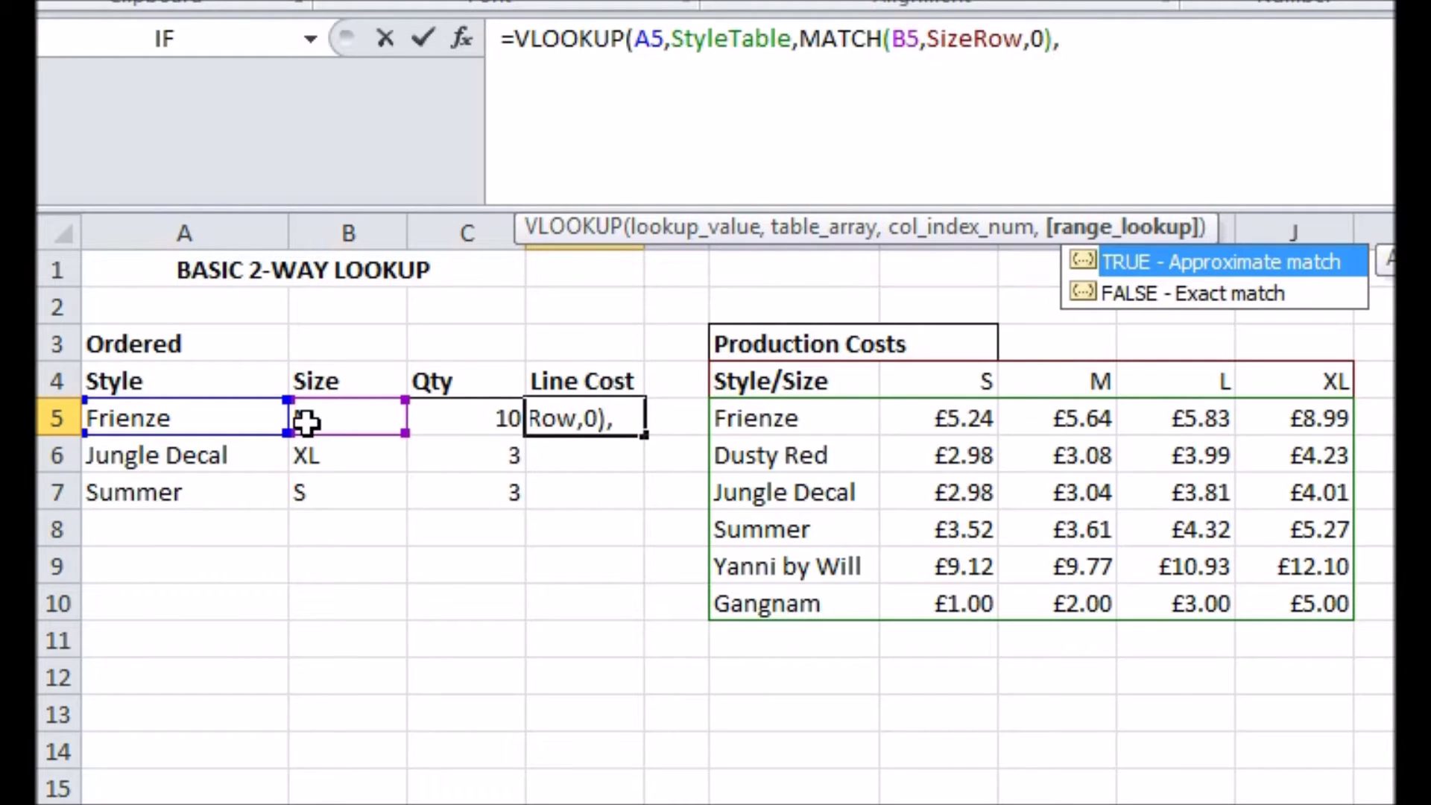
text(FALSE)
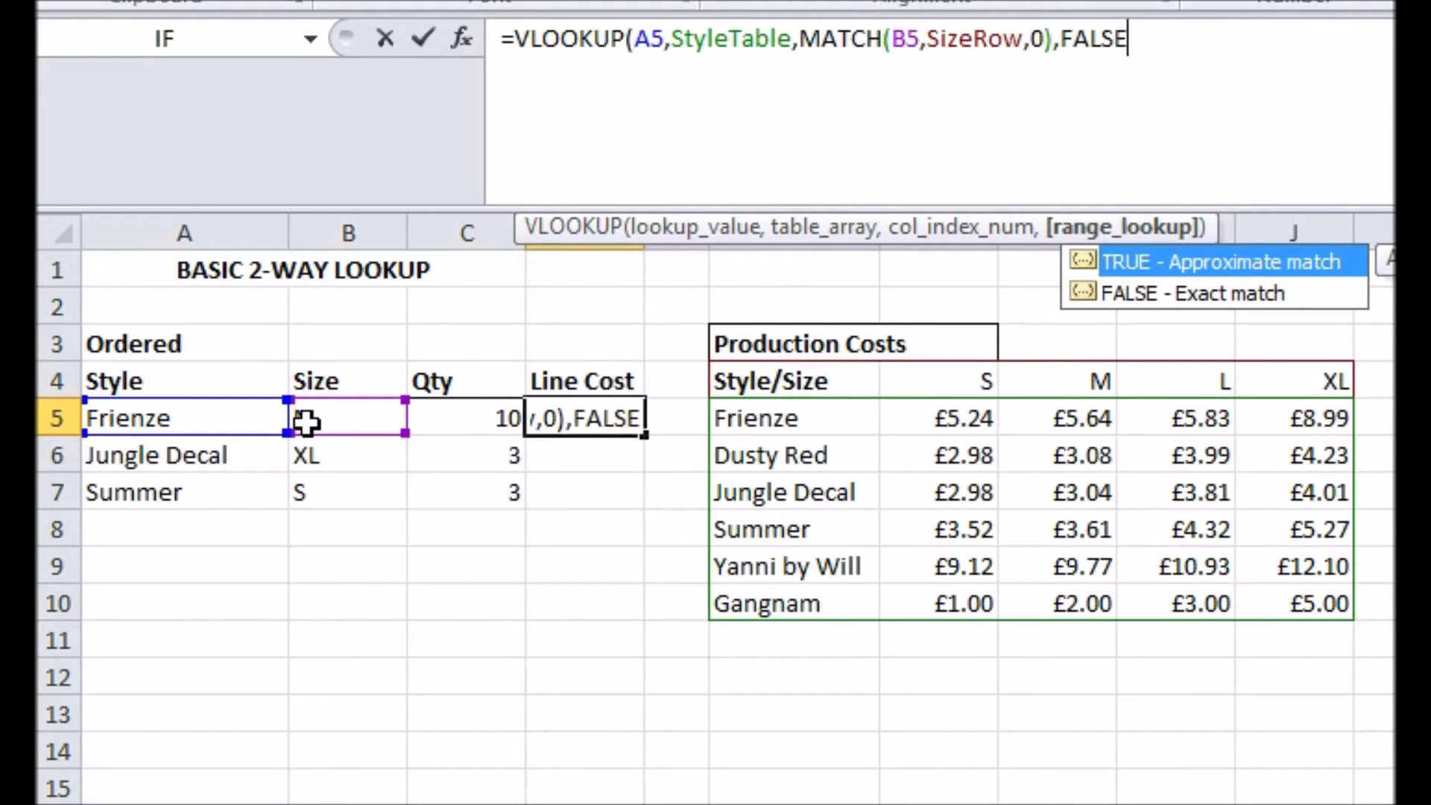
text()*)
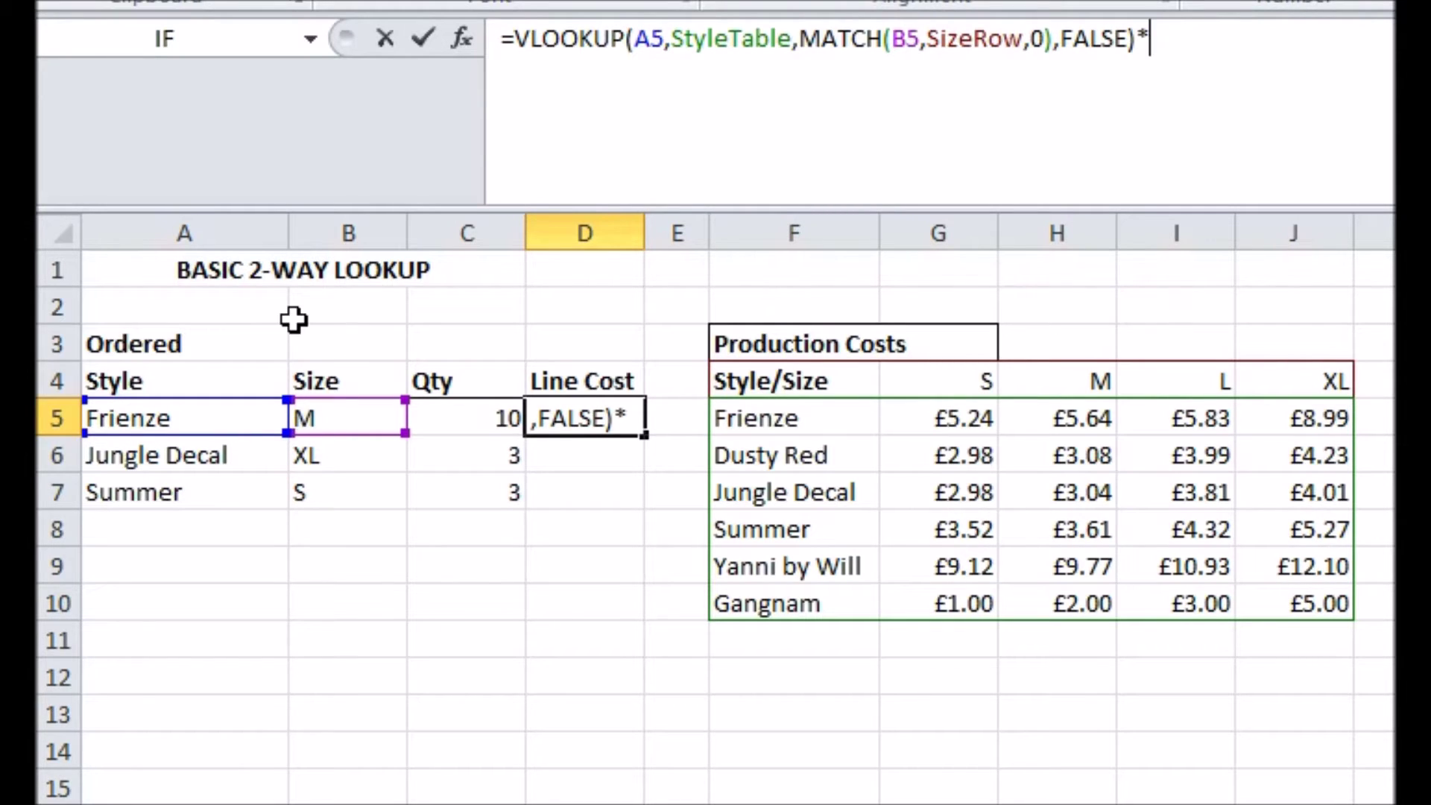
click(485, 423)
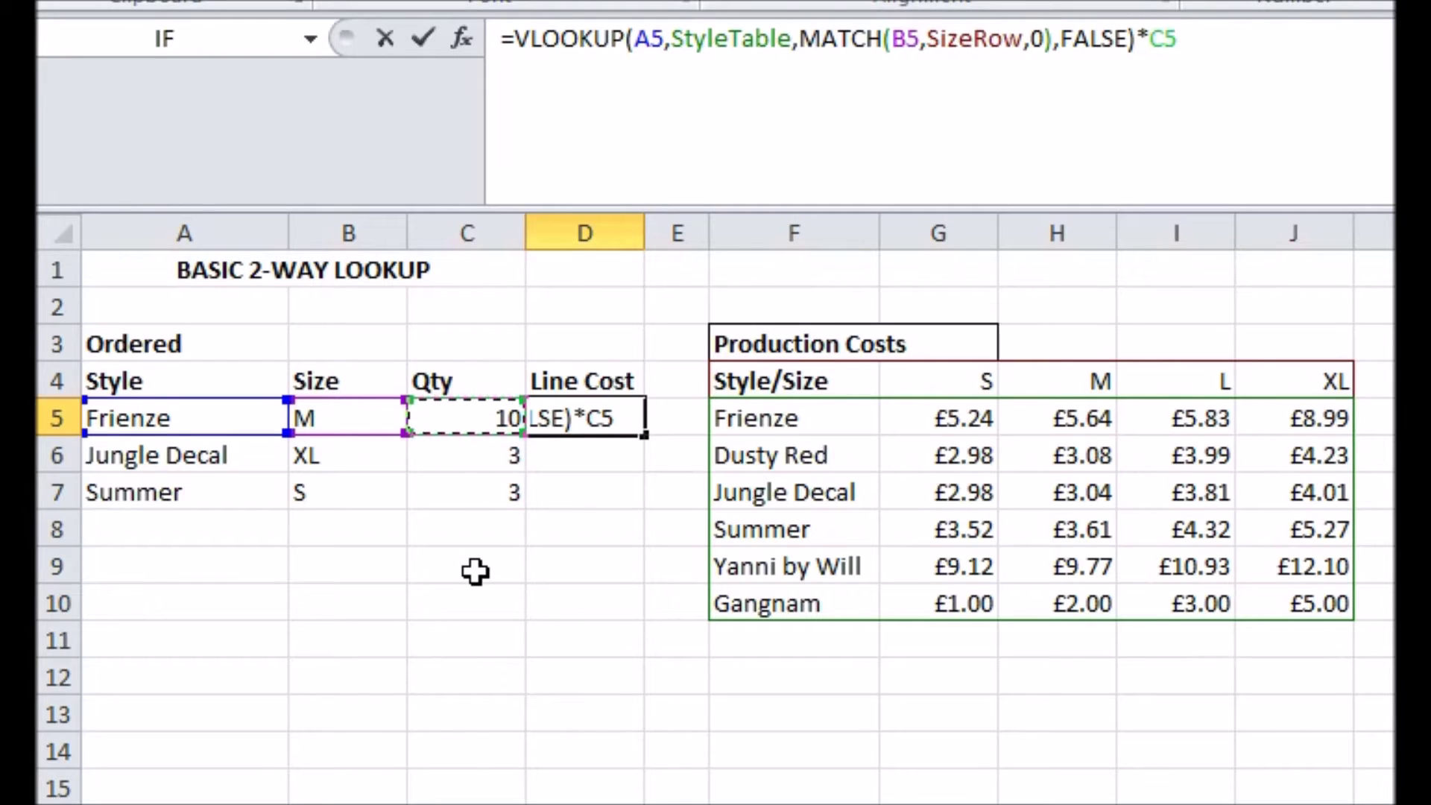
key(Return)
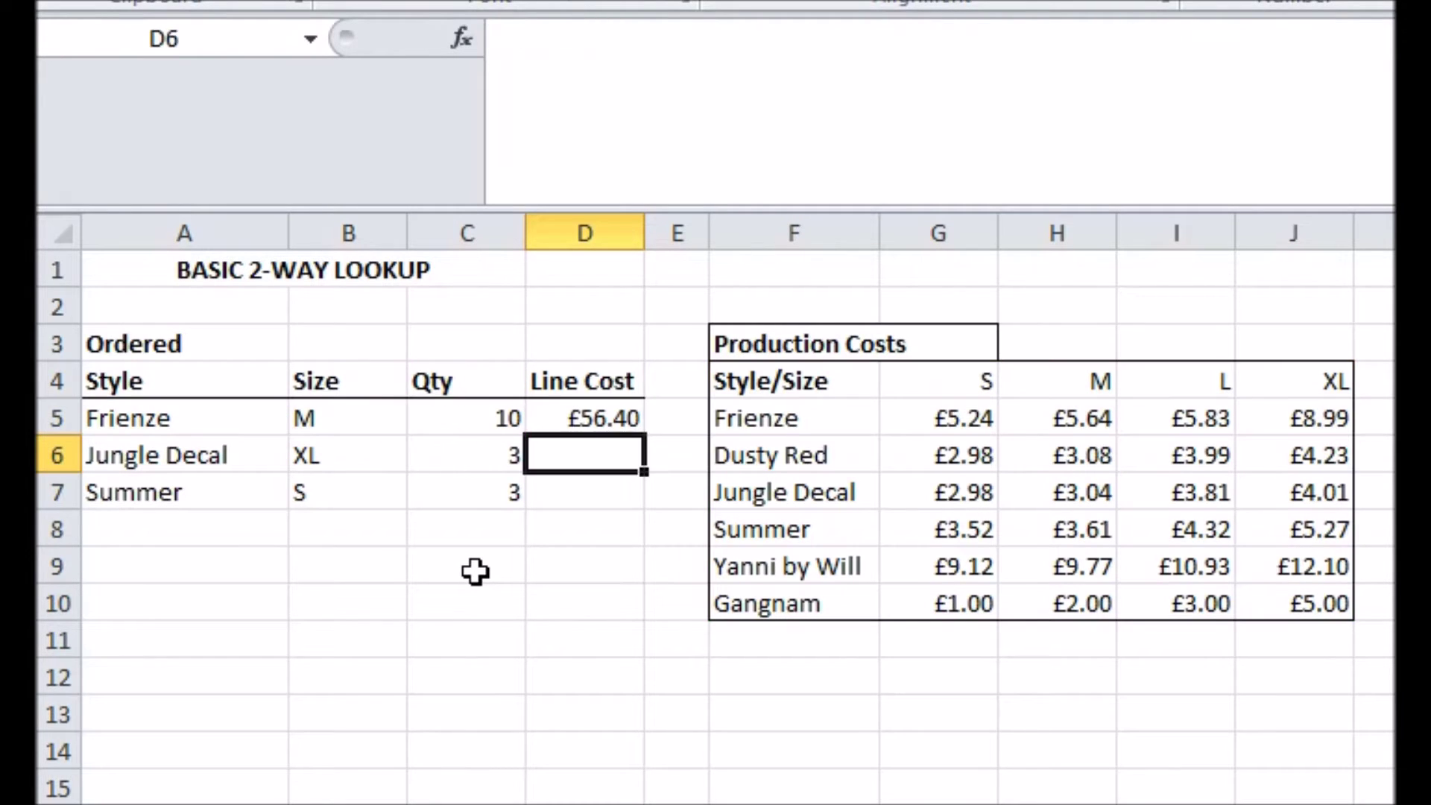
Step: Fill the Line Cost formula down to D7, giving £56.40, £12.03 and £10.56
click(567, 420)
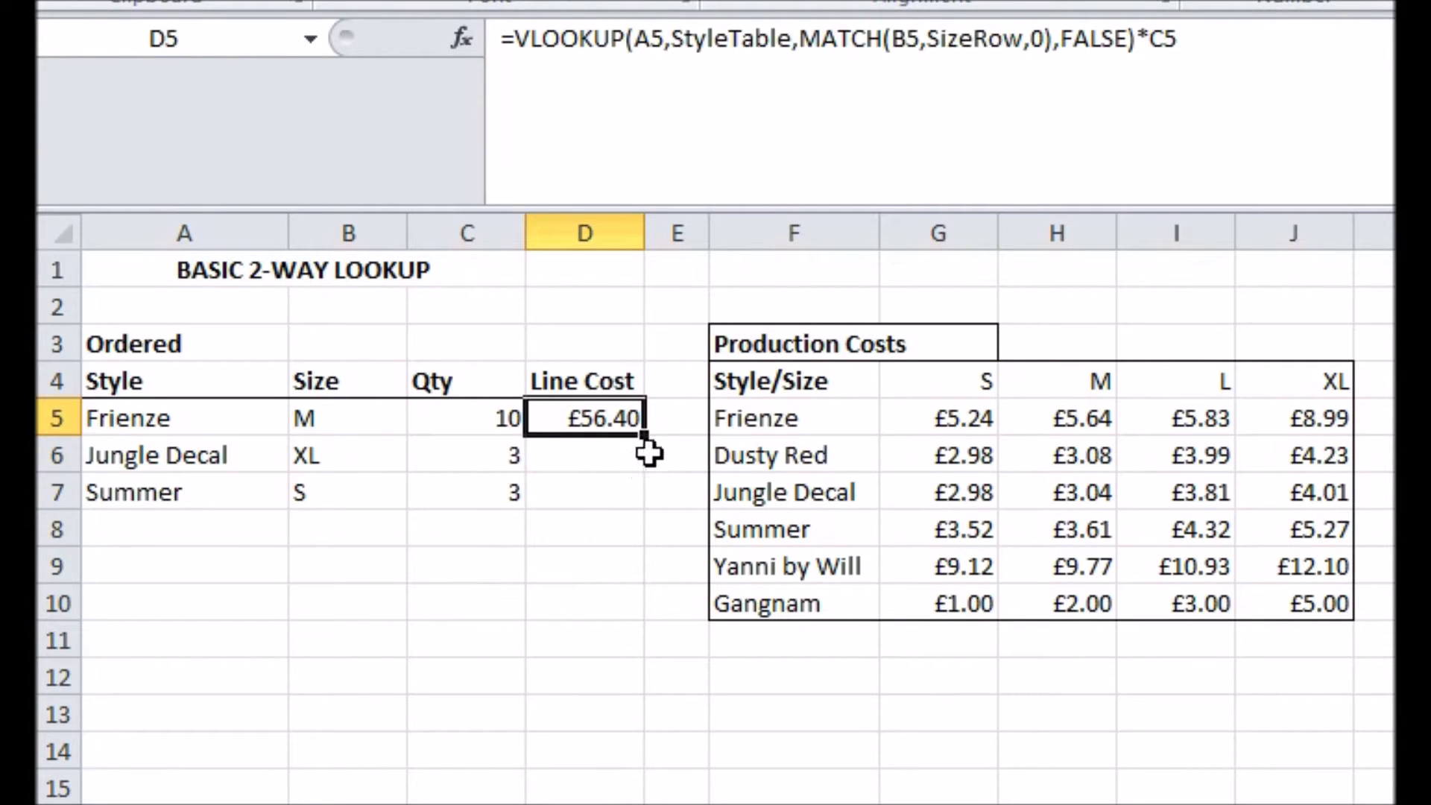
drag(651, 435, 650, 513)
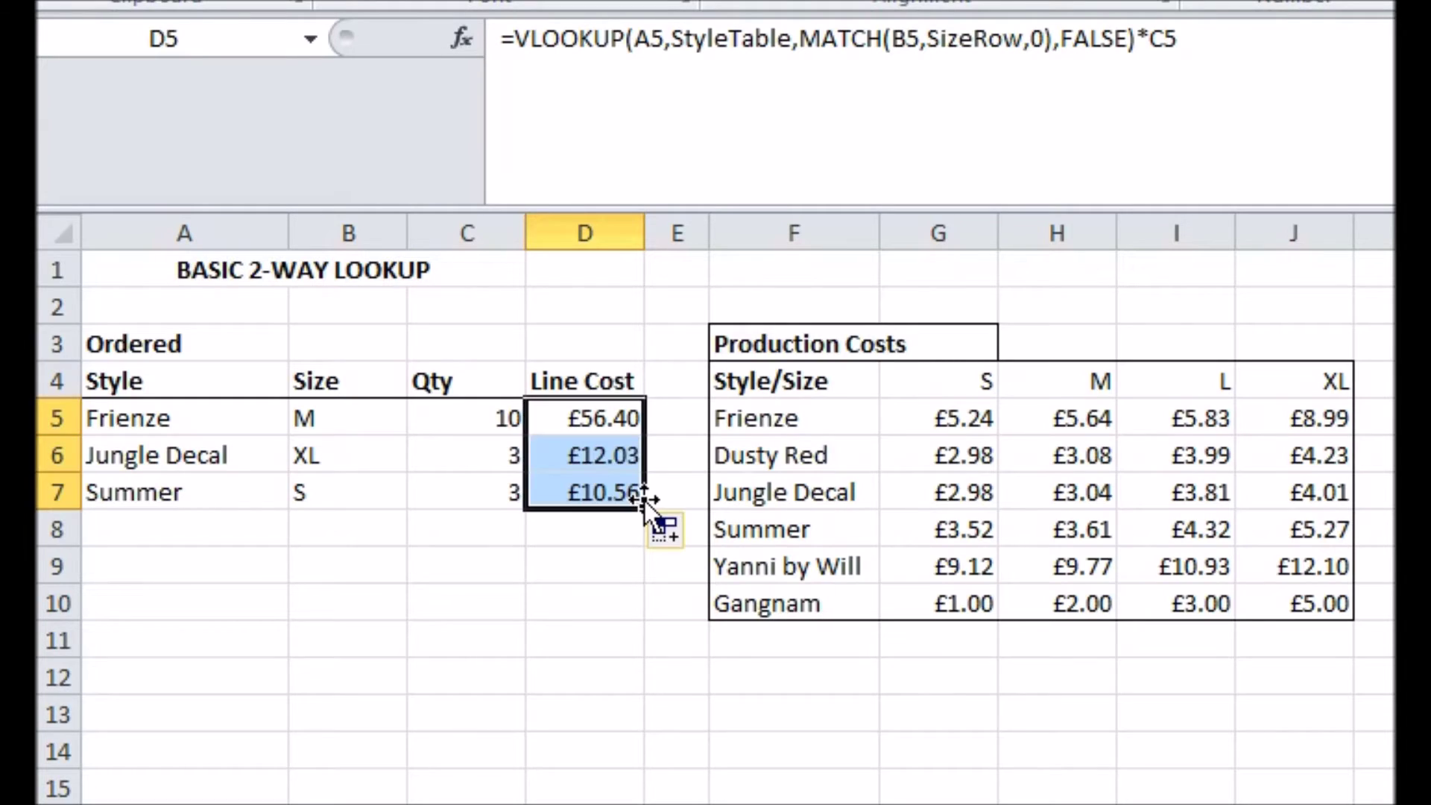
click(445, 535)
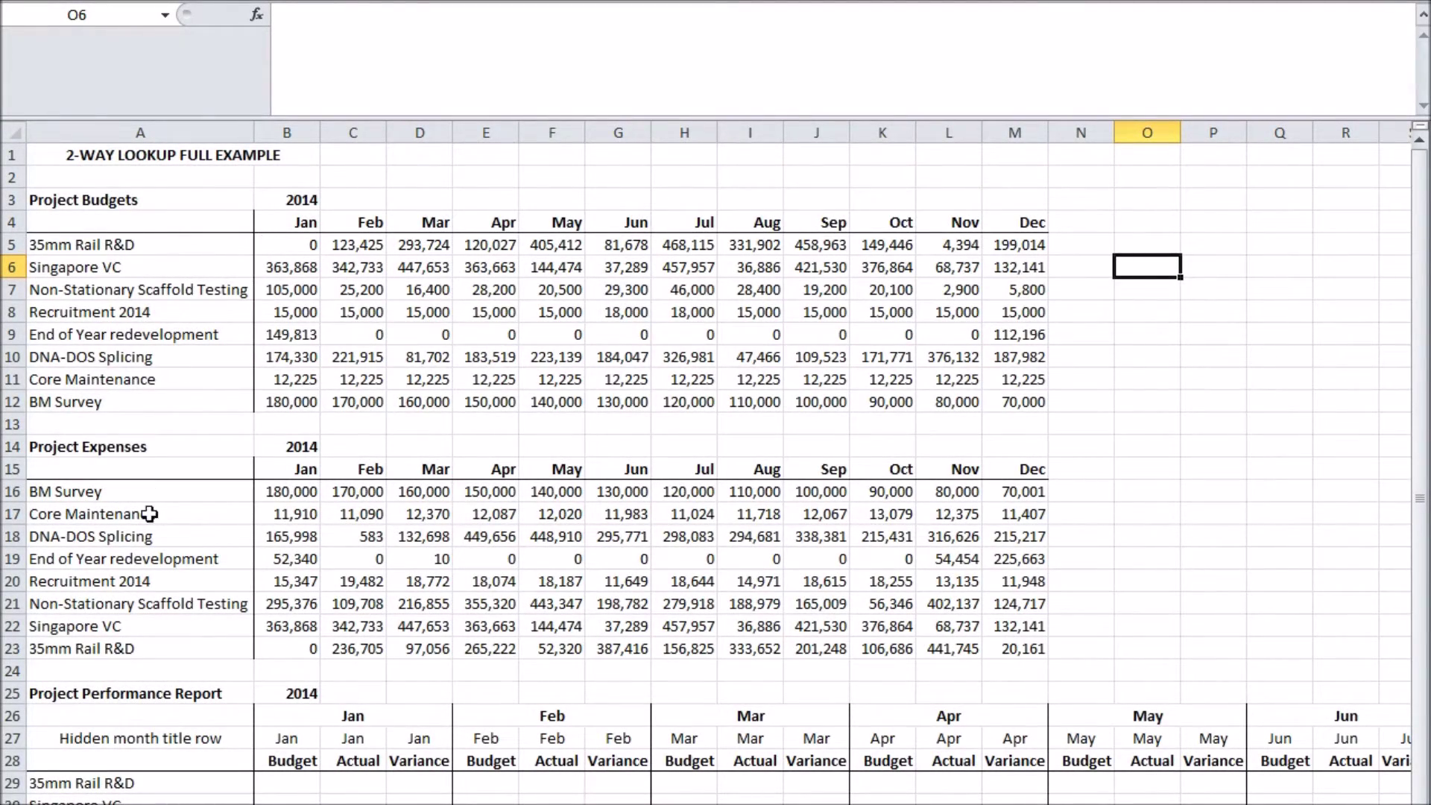
Step: Name the Project Budgets block A5:M12 BudgetTable
click(1155, 401)
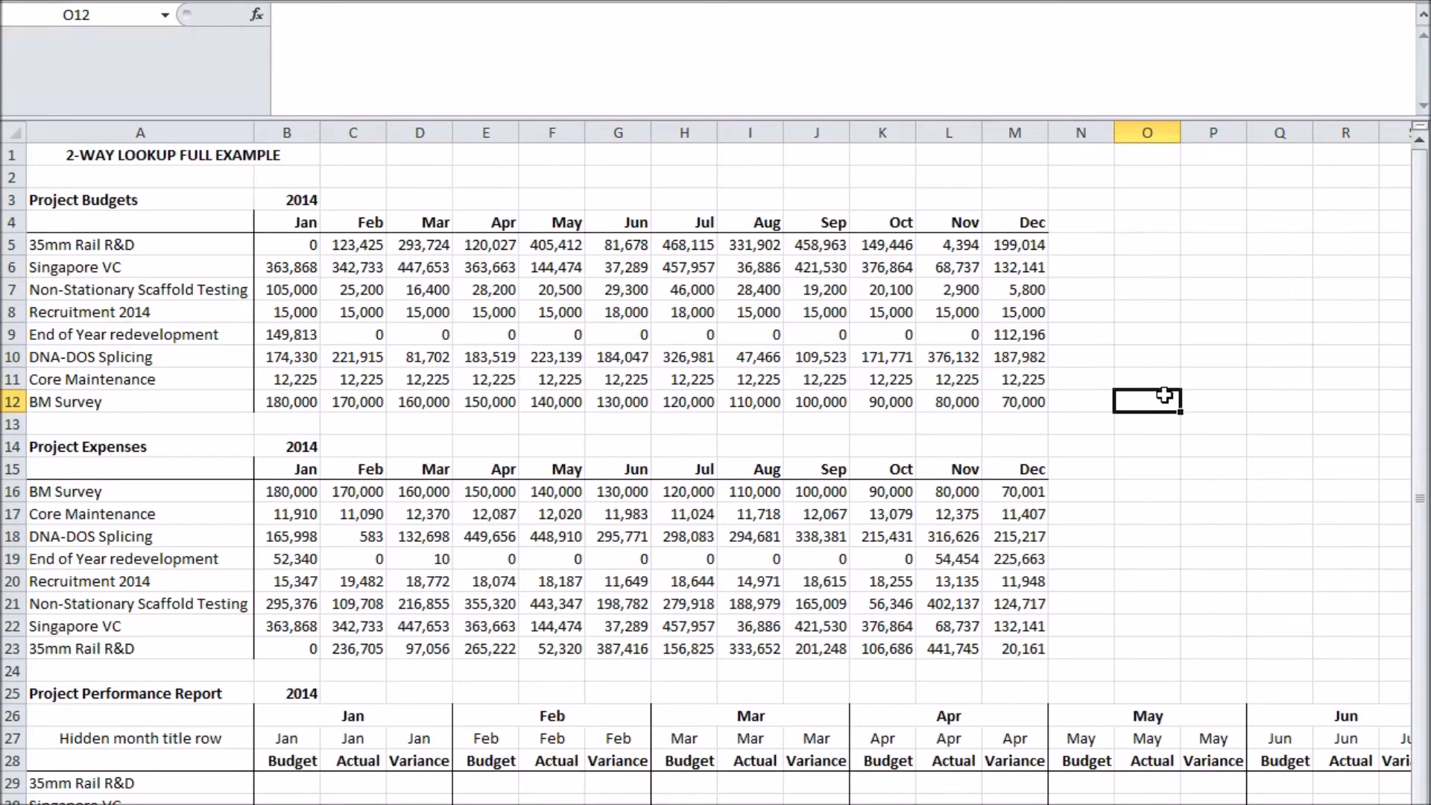
scroll(1091, 490, down, 4)
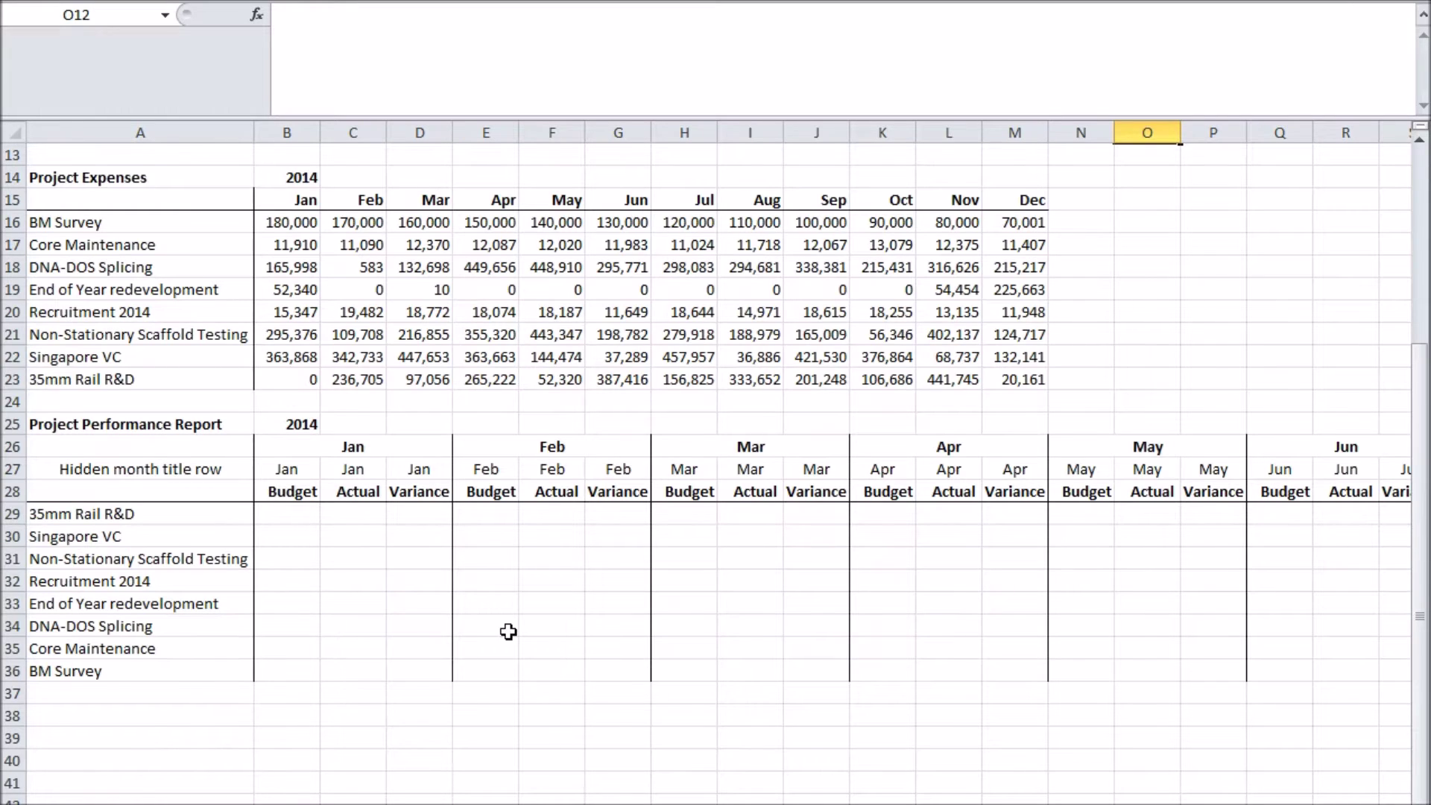
scroll(509, 631, up, 4)
drag(154, 245, 1004, 402)
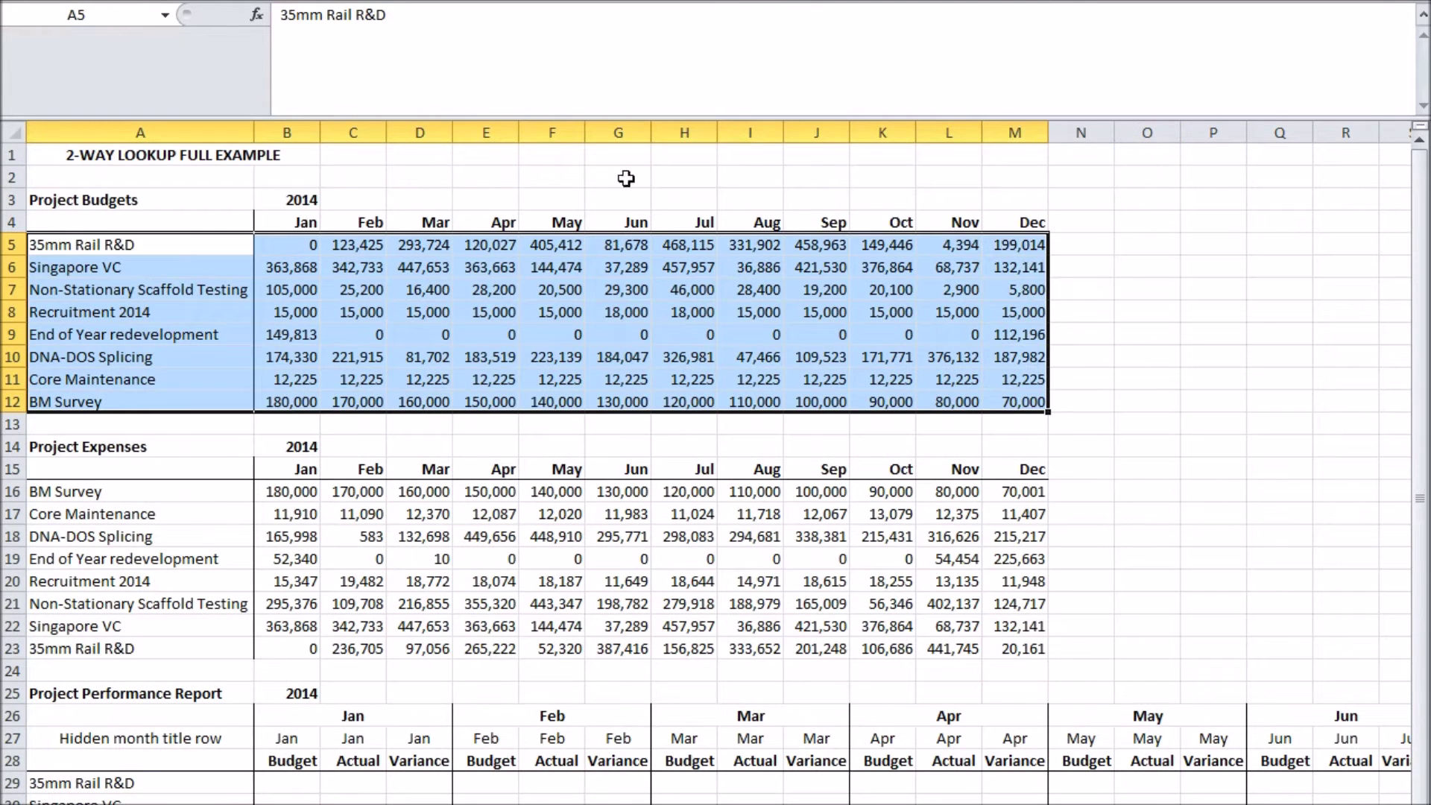
click(123, 12)
key(Return)
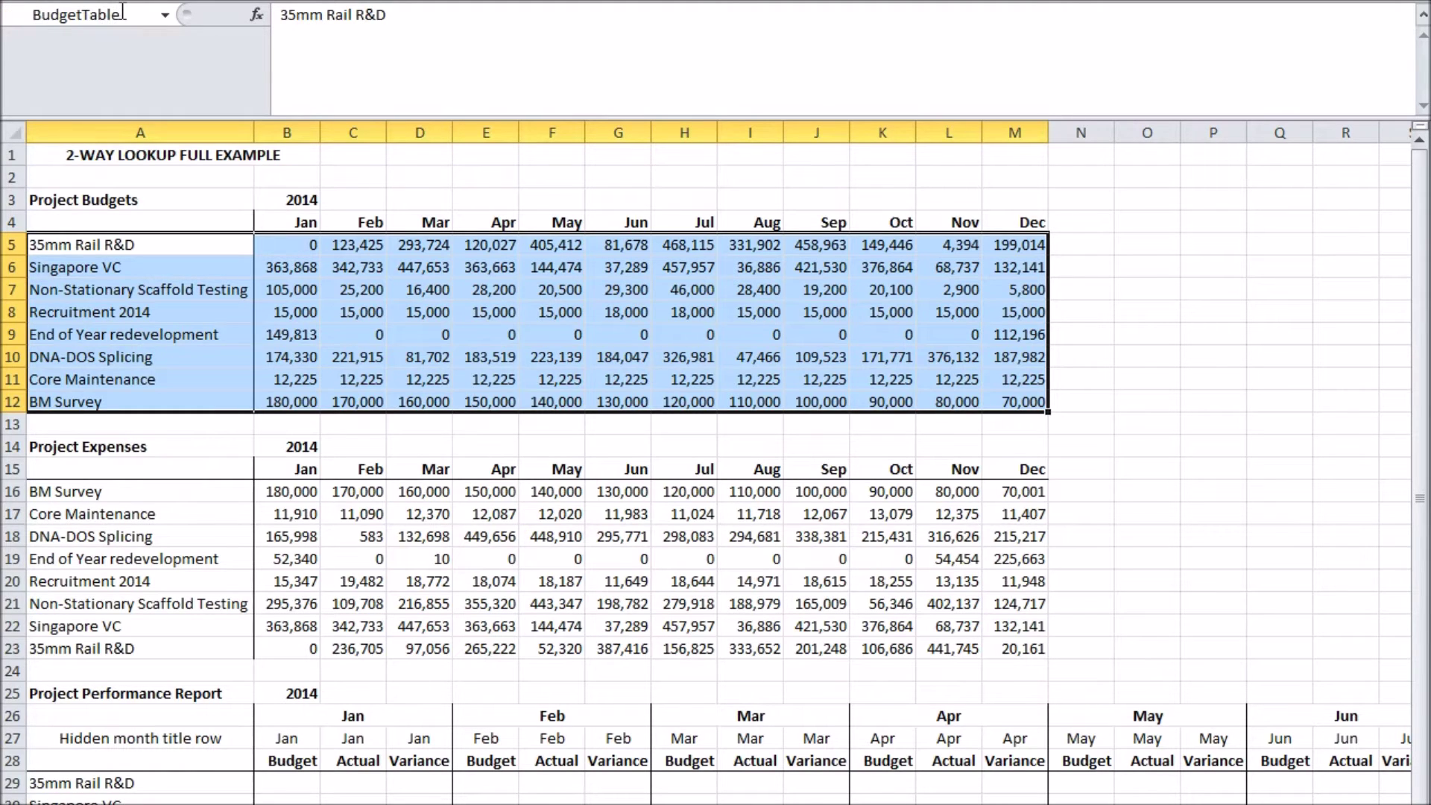
Step: Name the Project Expenses block A16:M23 ActualTable
drag(171, 491, 1002, 647)
click(123, 15)
text(Ac)
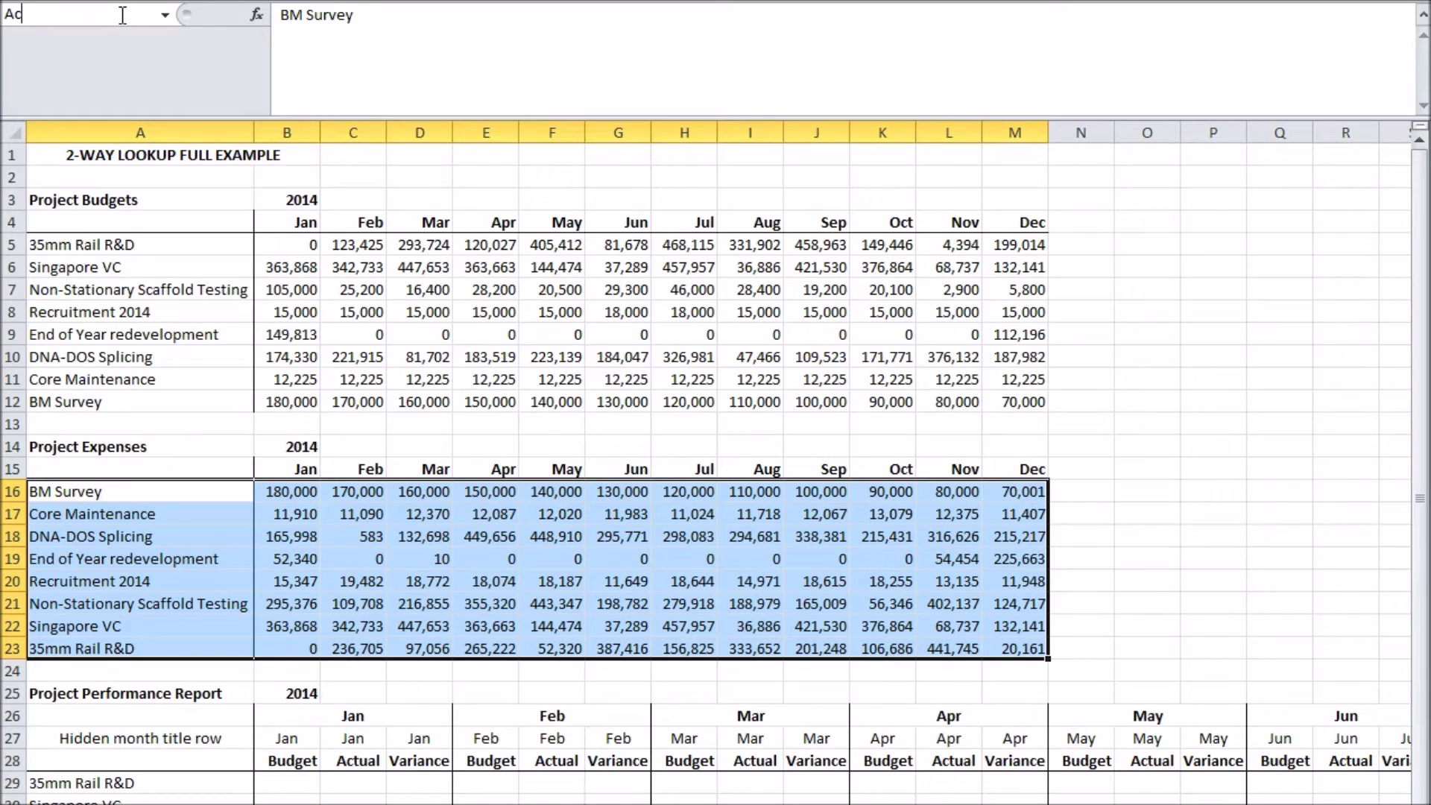
text(tualTable)
key(Return)
Step: Name the month heading row MonthRow
drag(140, 222, 1021, 223)
click(100, 14)
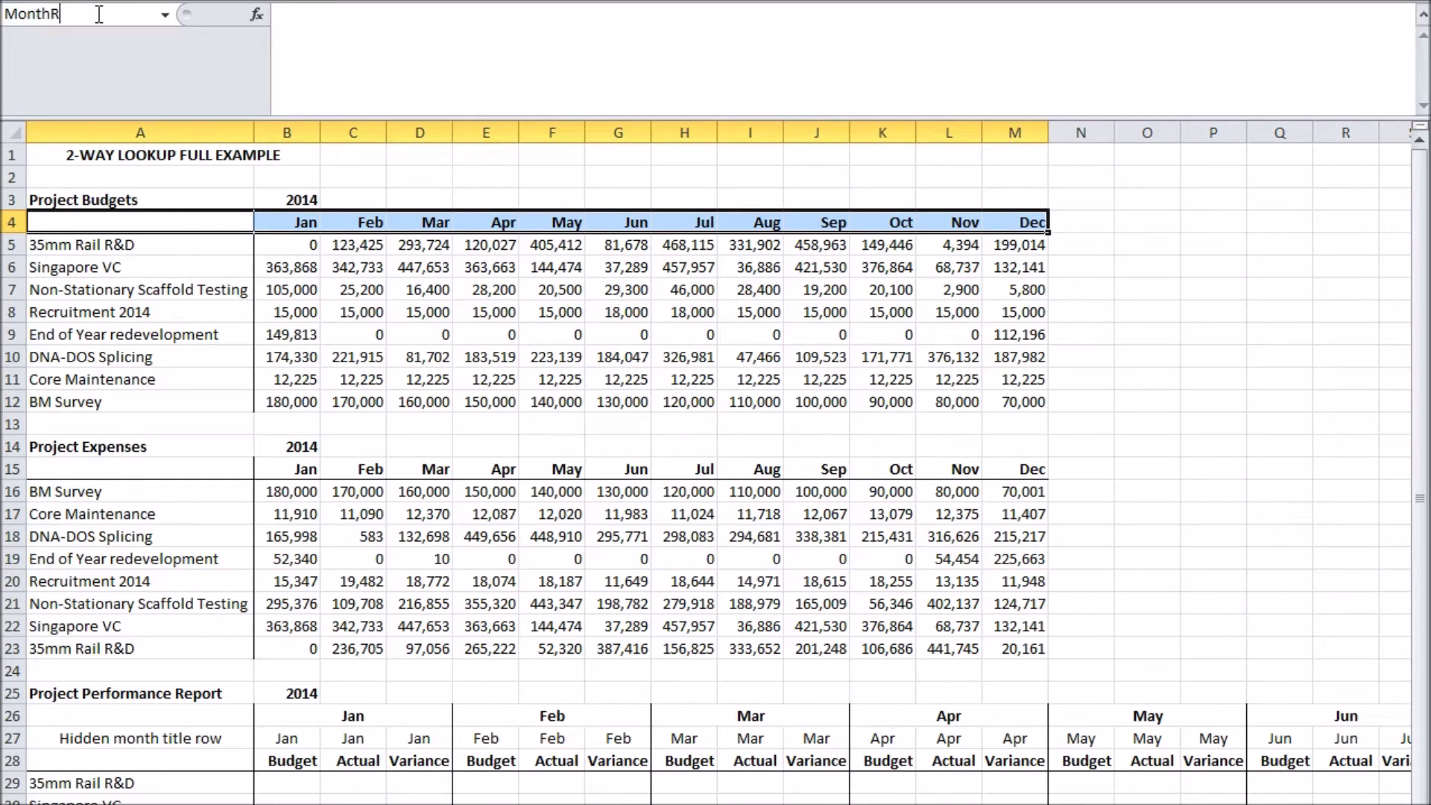
key(Return)
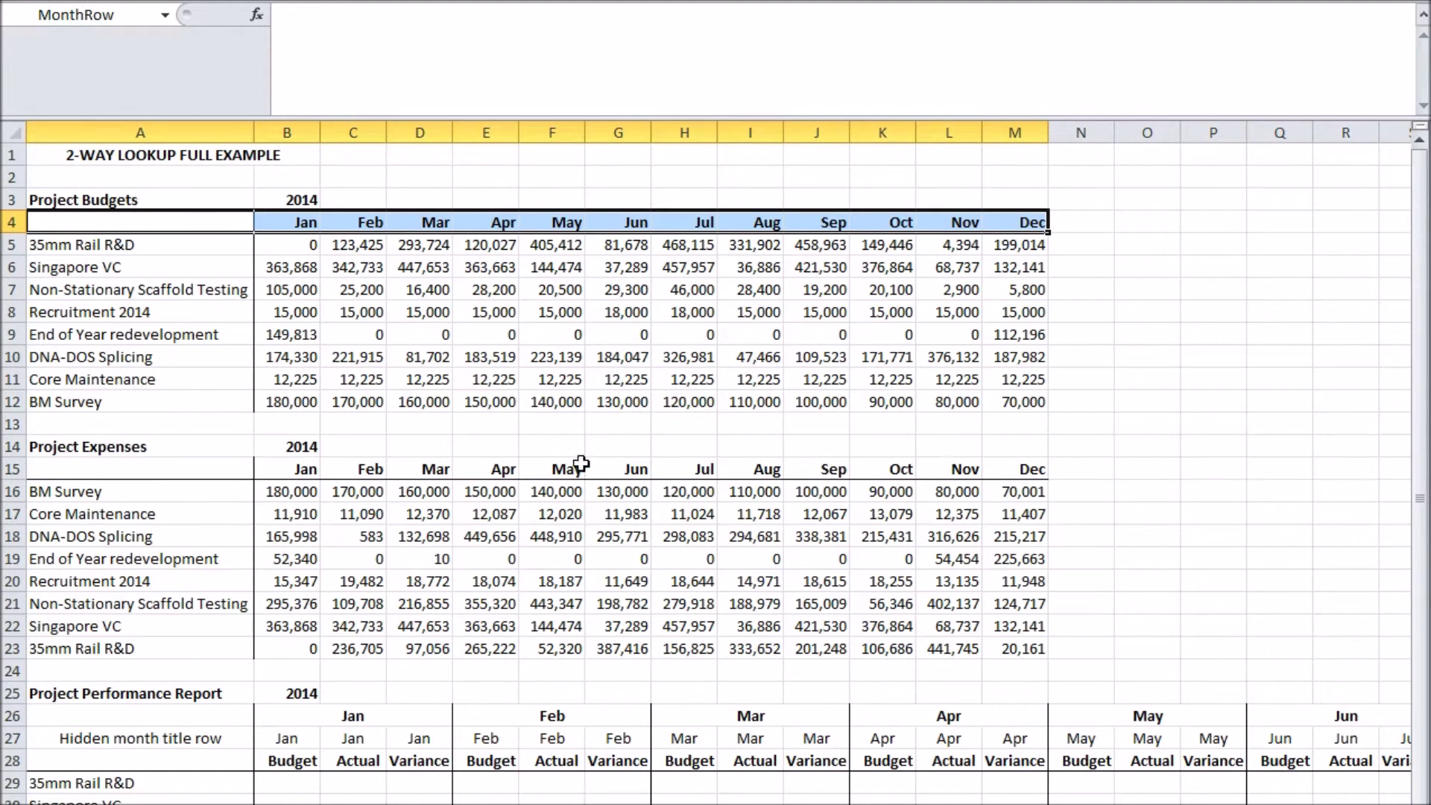
click(1107, 422)
scroll(1108, 419, down, 6)
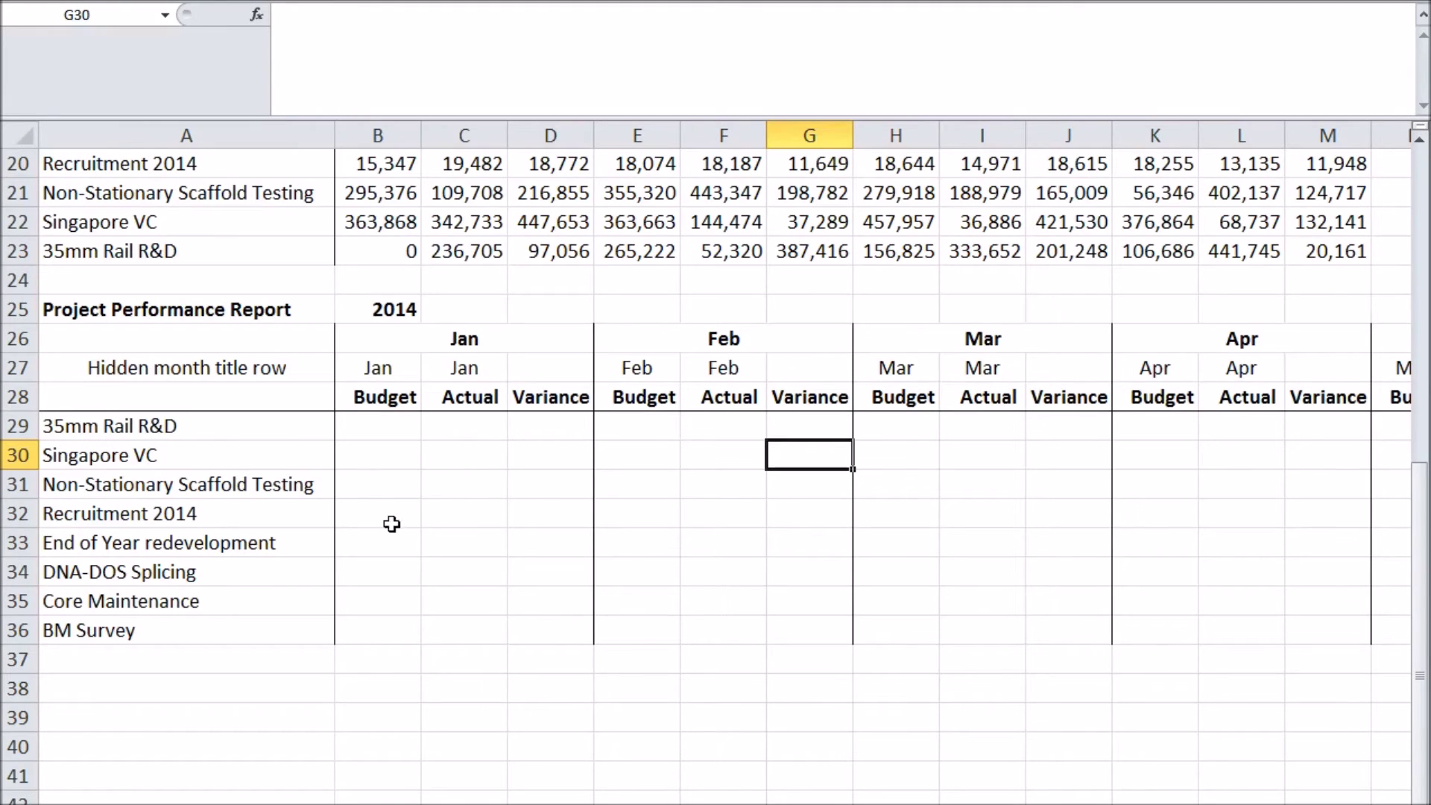
click(382, 406)
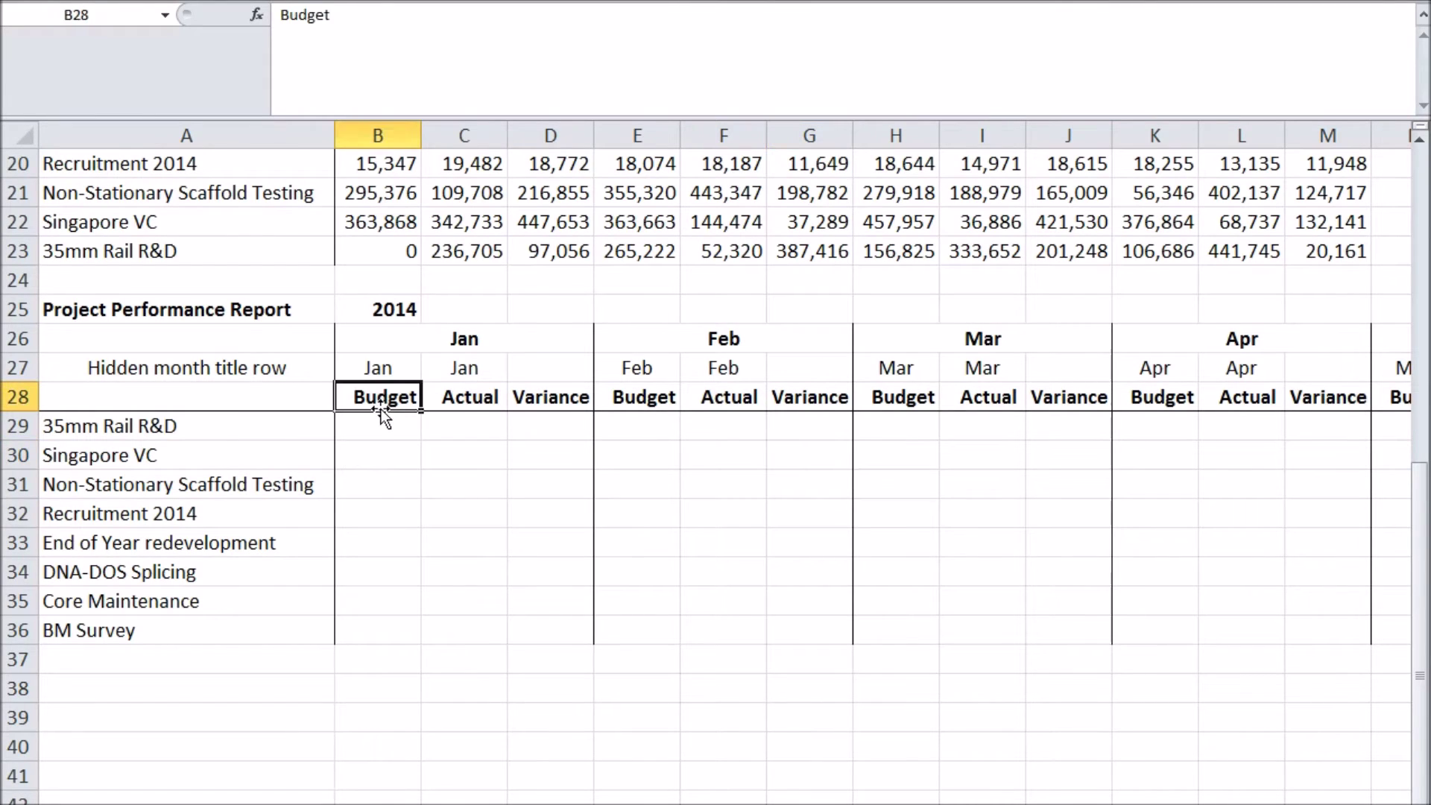
click(470, 397)
drag(387, 437, 409, 630)
click(486, 441)
drag(487, 441, 489, 629)
click(513, 629)
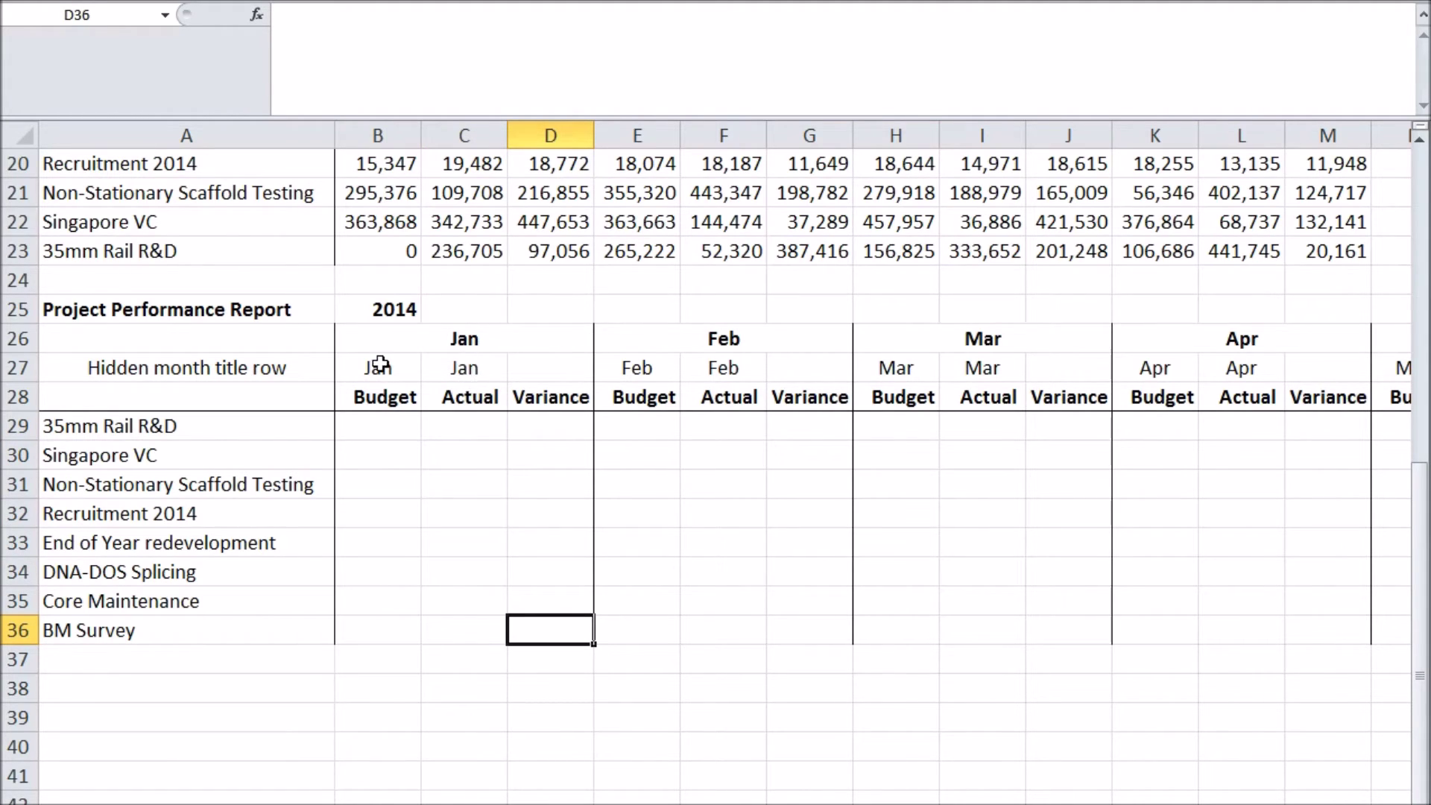
right_click(20, 367)
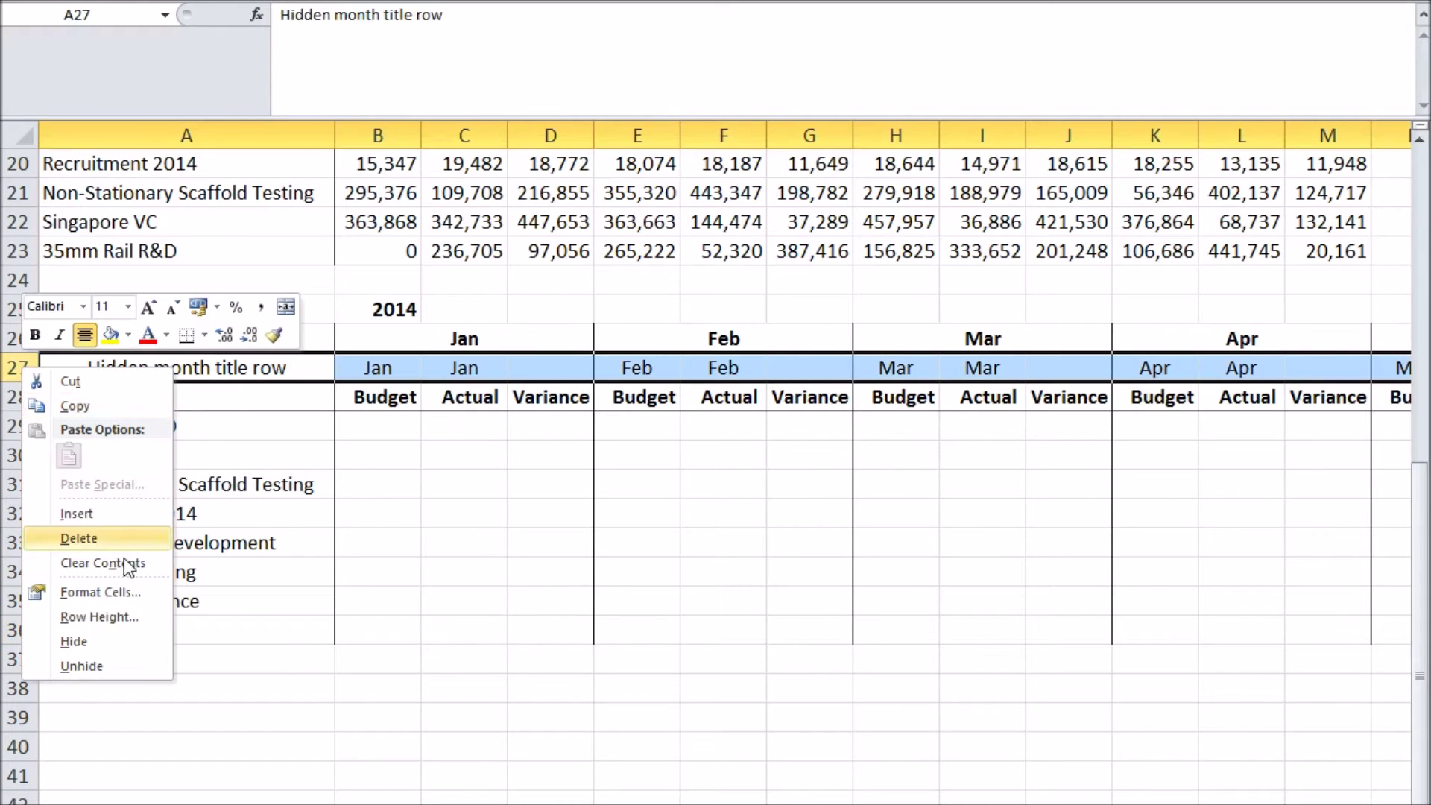
click(68, 640)
click(414, 425)
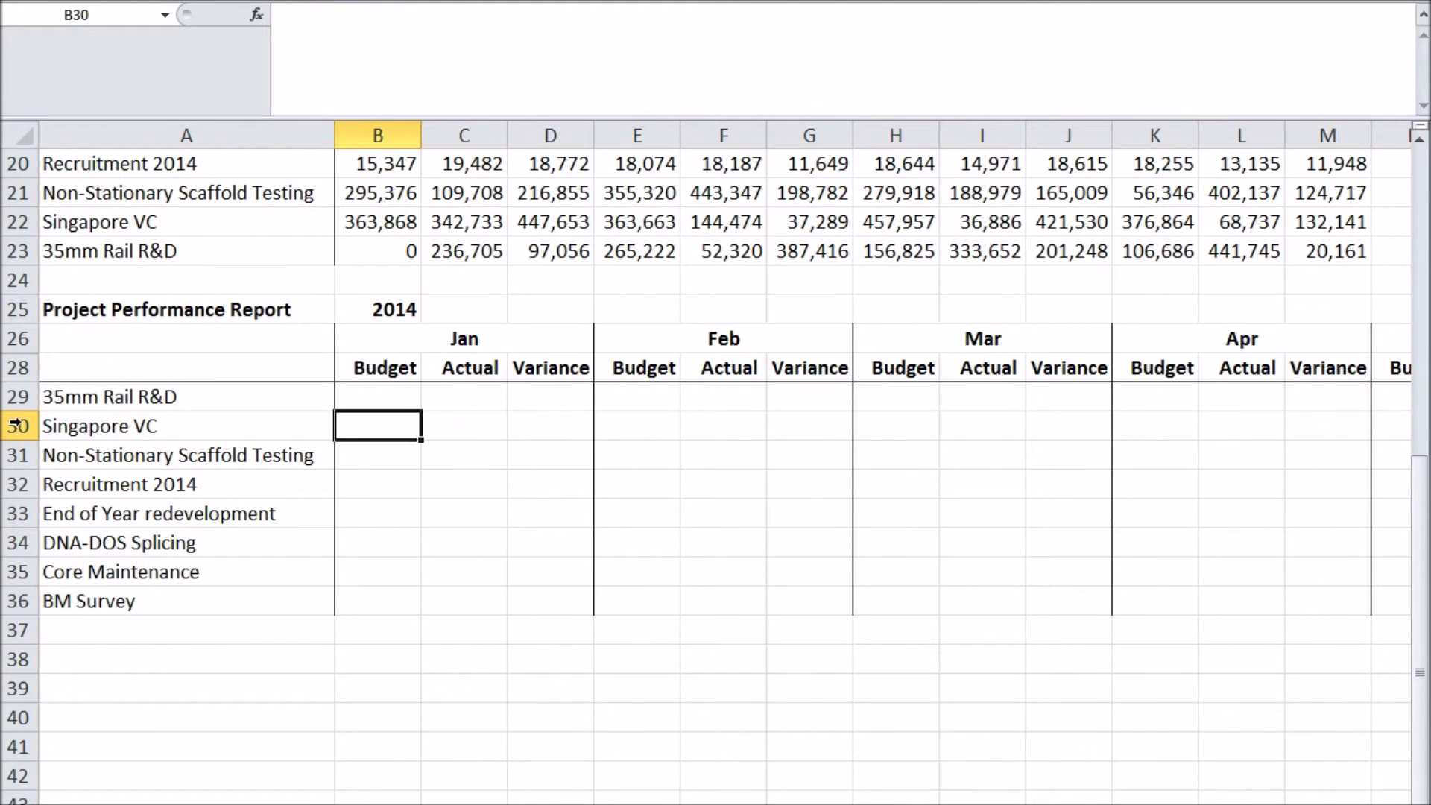
drag(18, 338, 18, 367)
right_click(18, 367)
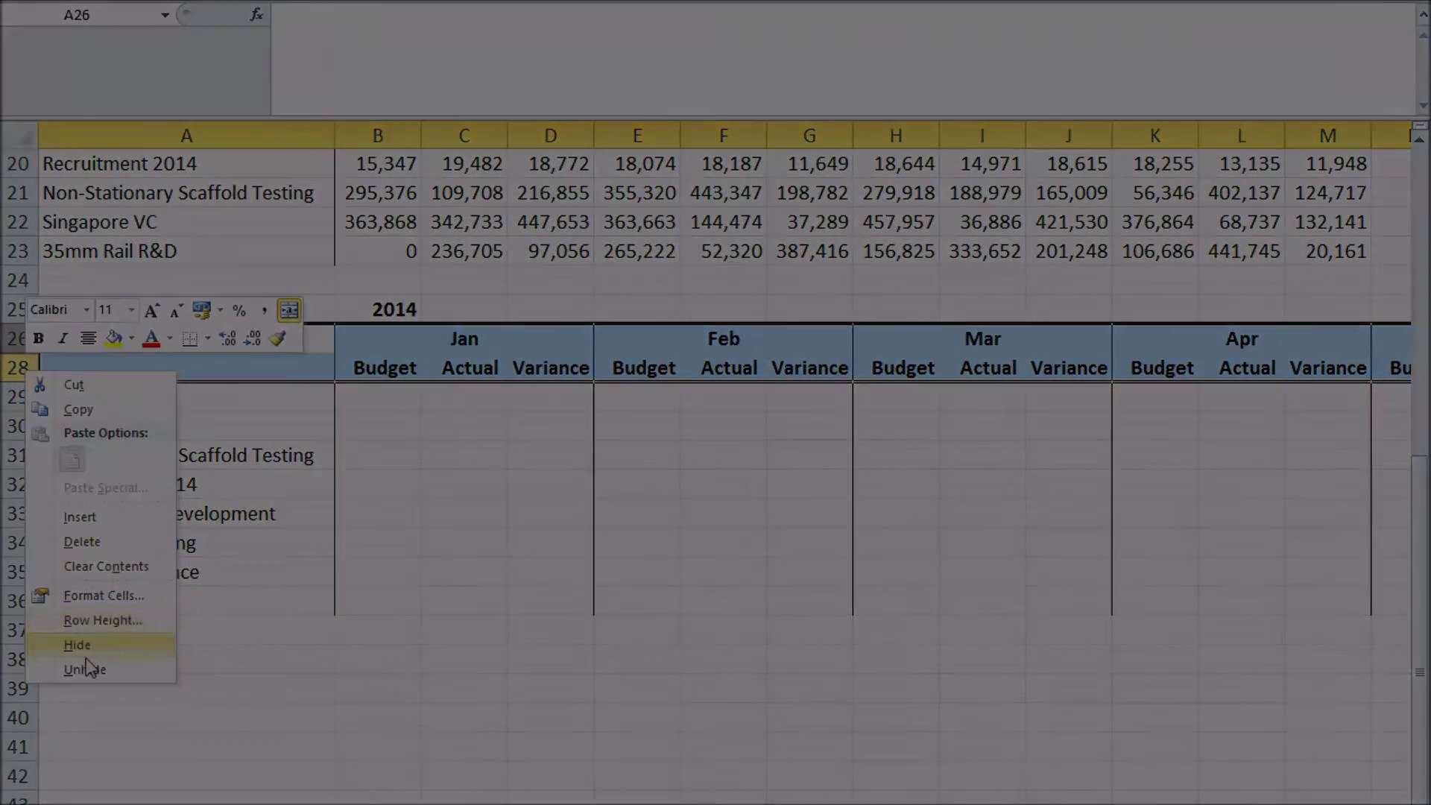
click(67, 757)
scroll(385, 516, up, 1)
click(385, 515)
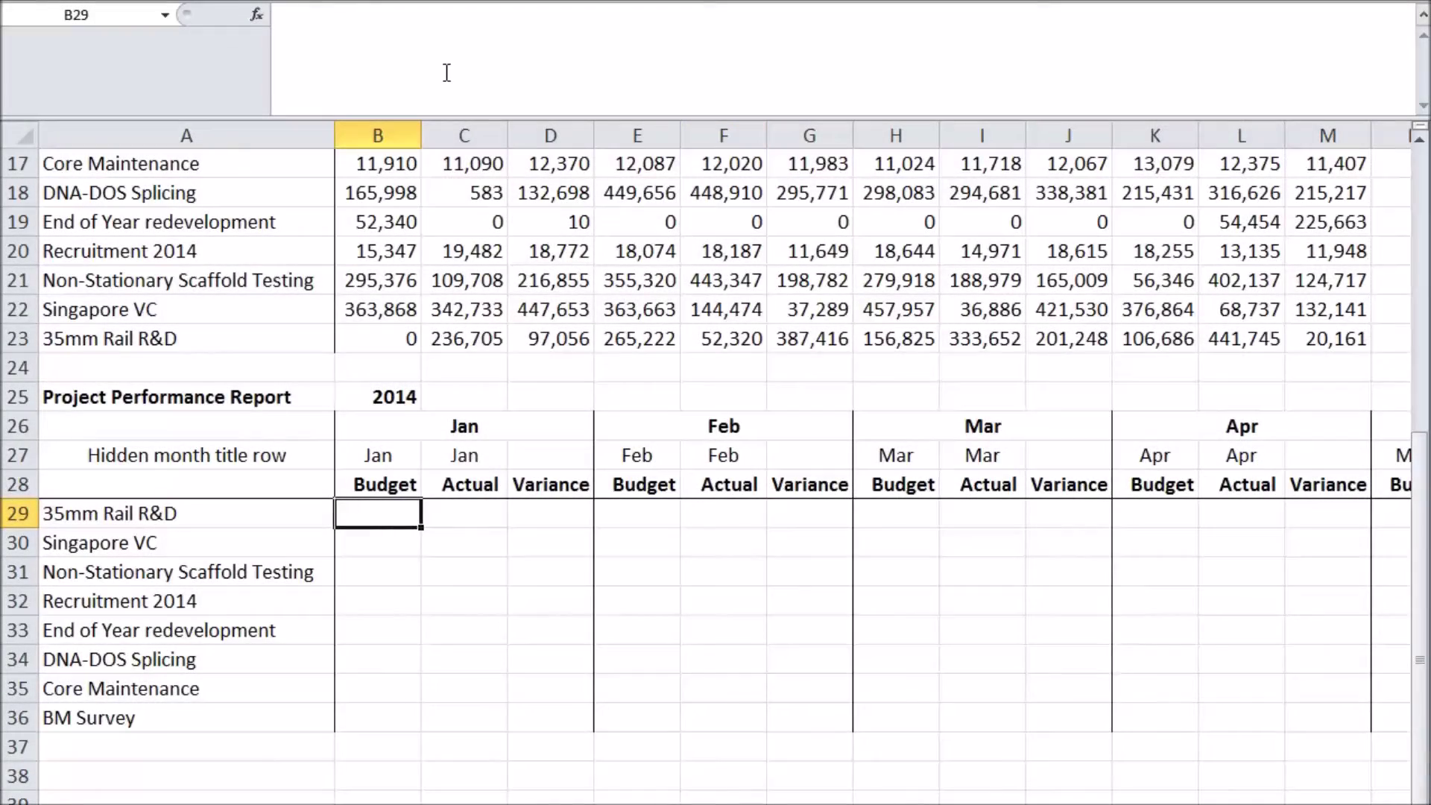
Step: Begin B29's budget lookup as =VLOOKUP($A29,BudgetTable for 35mm Rail R&D
click(442, 72)
text(=V)
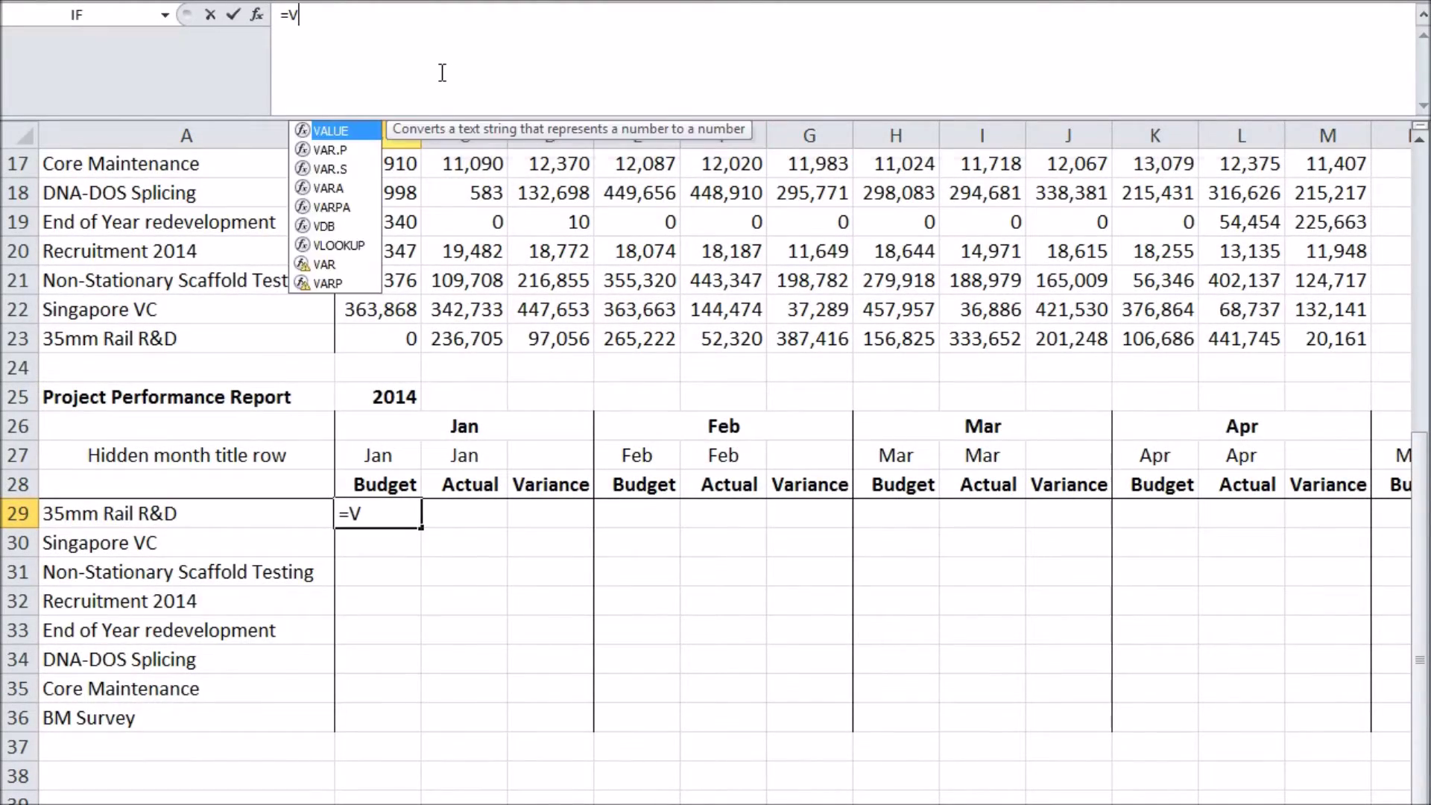
text(LOOKUP()
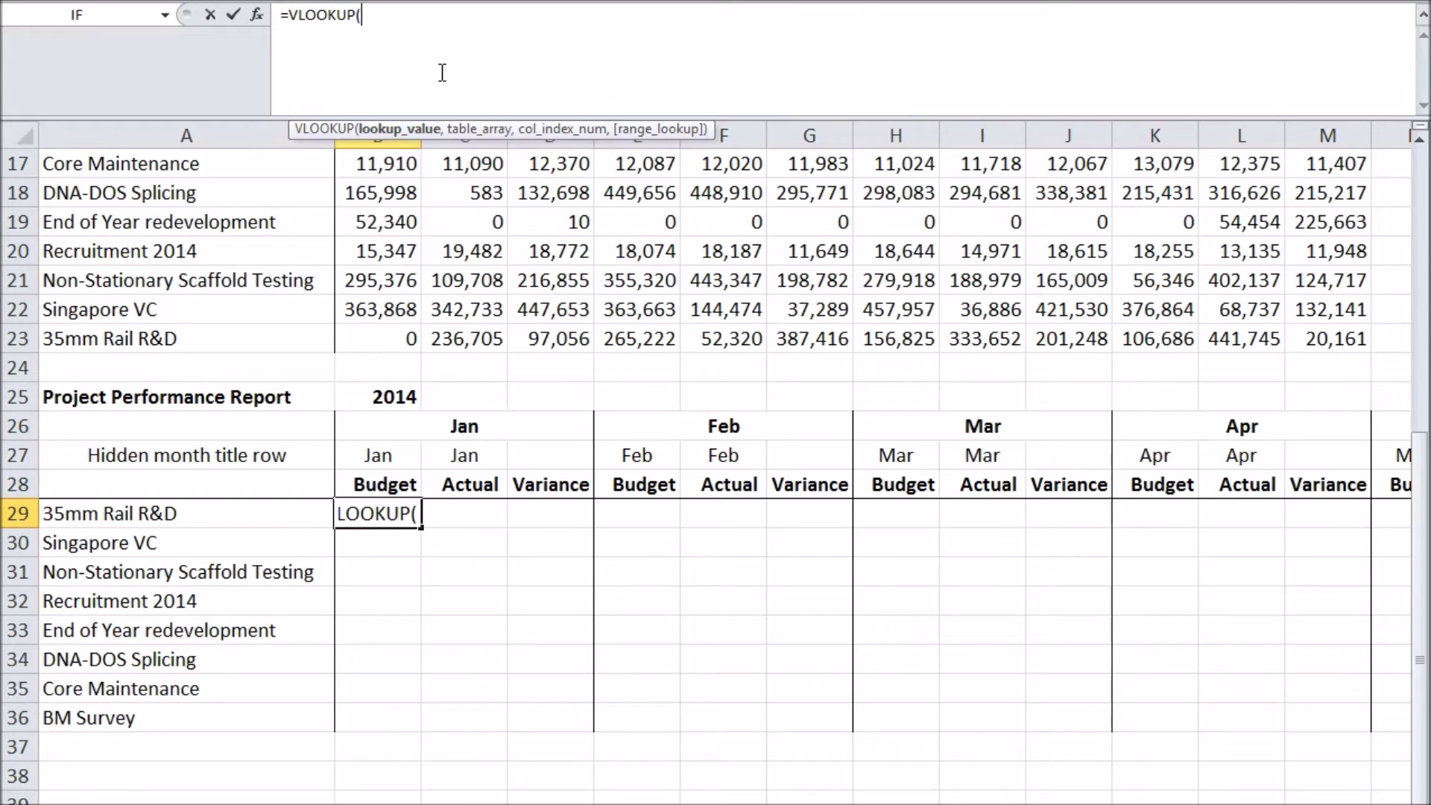
click(198, 513)
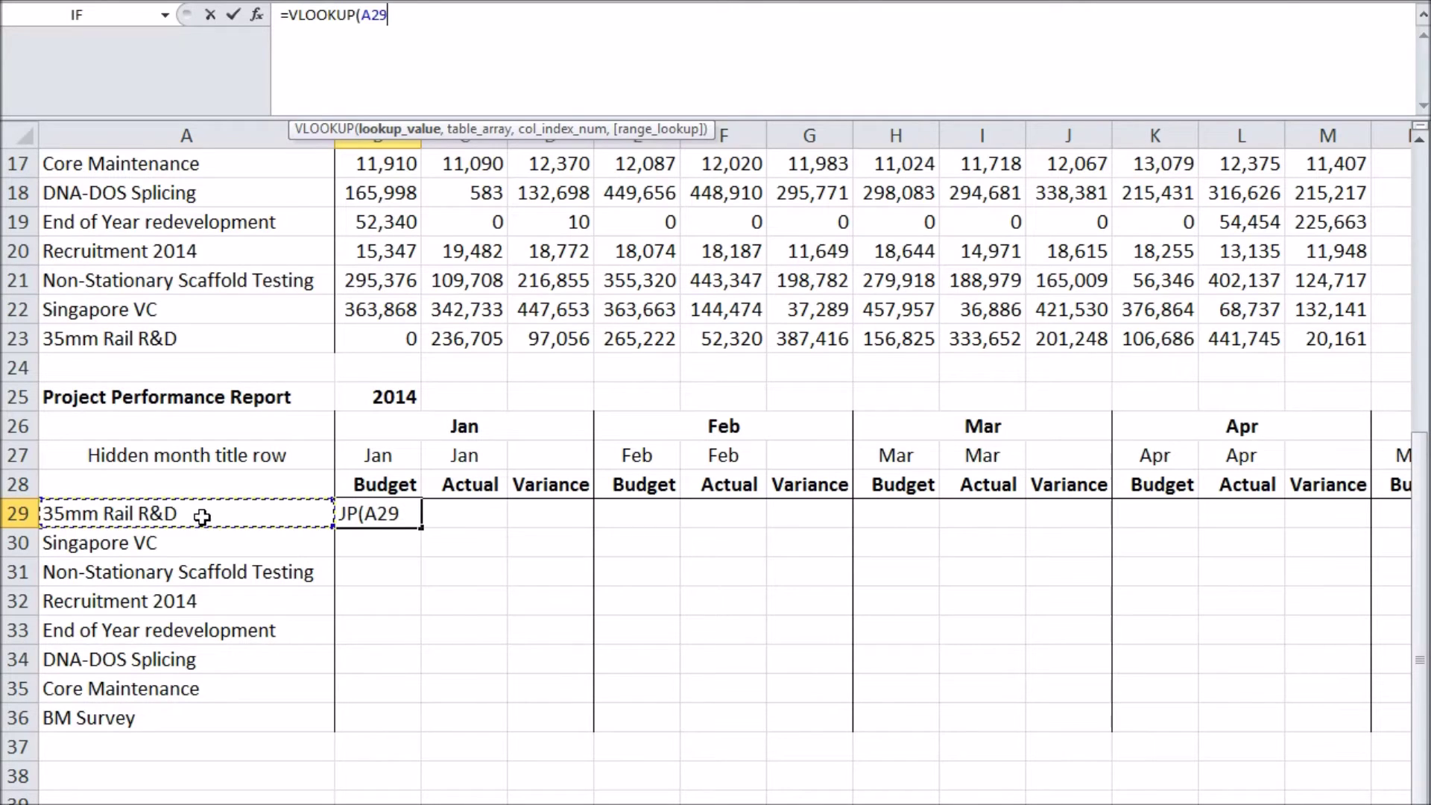
click(366, 22)
text($A29)
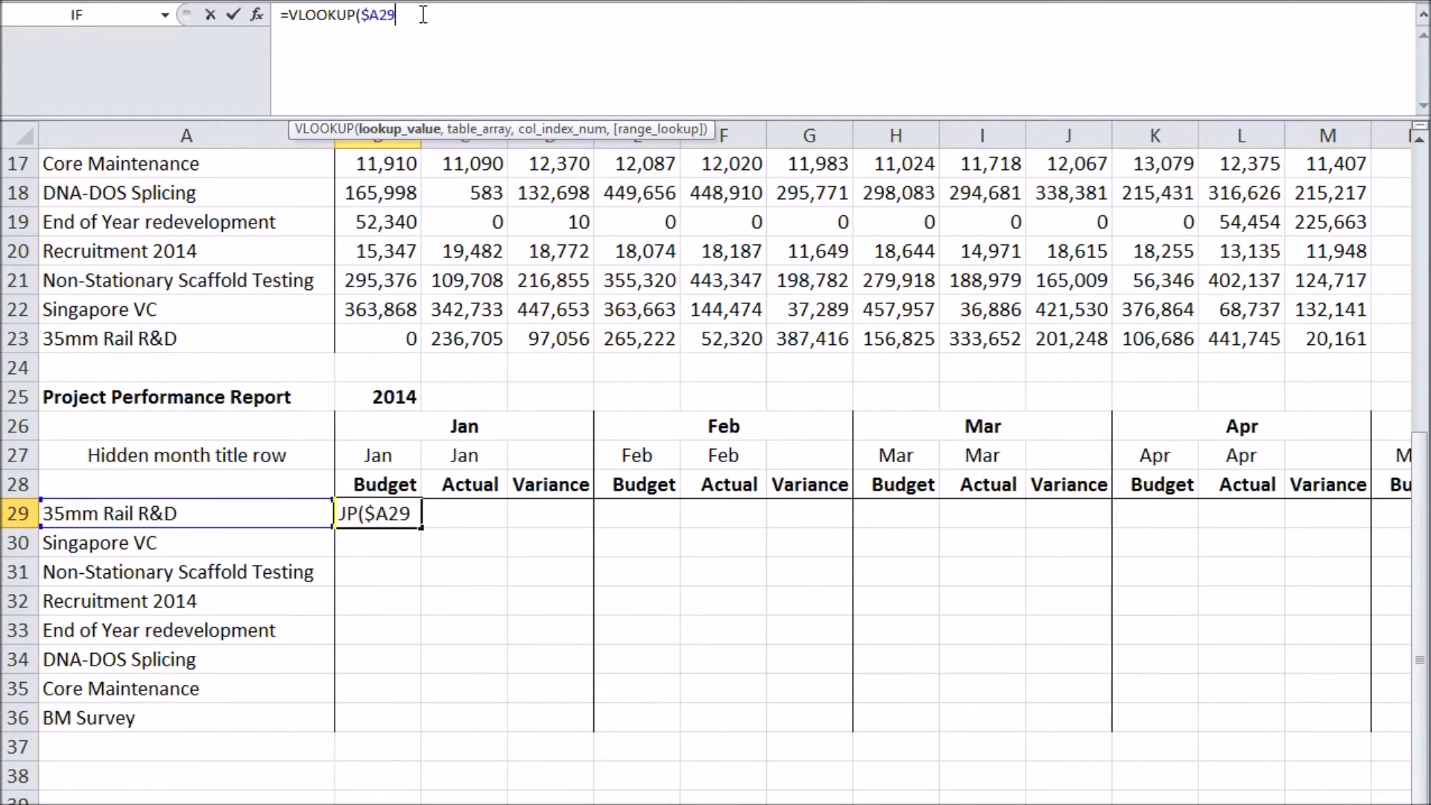
text(,Budget)
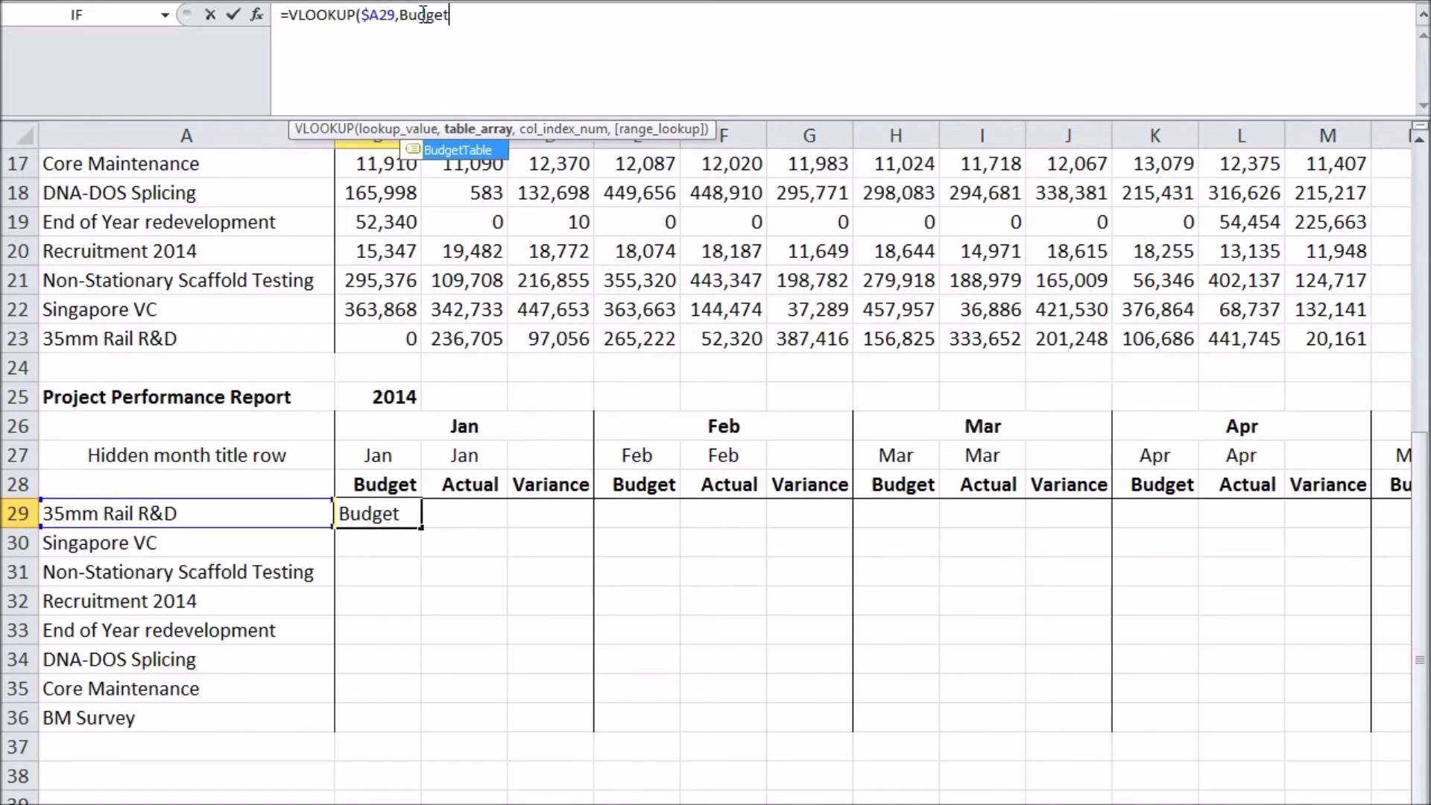
key(Tab)
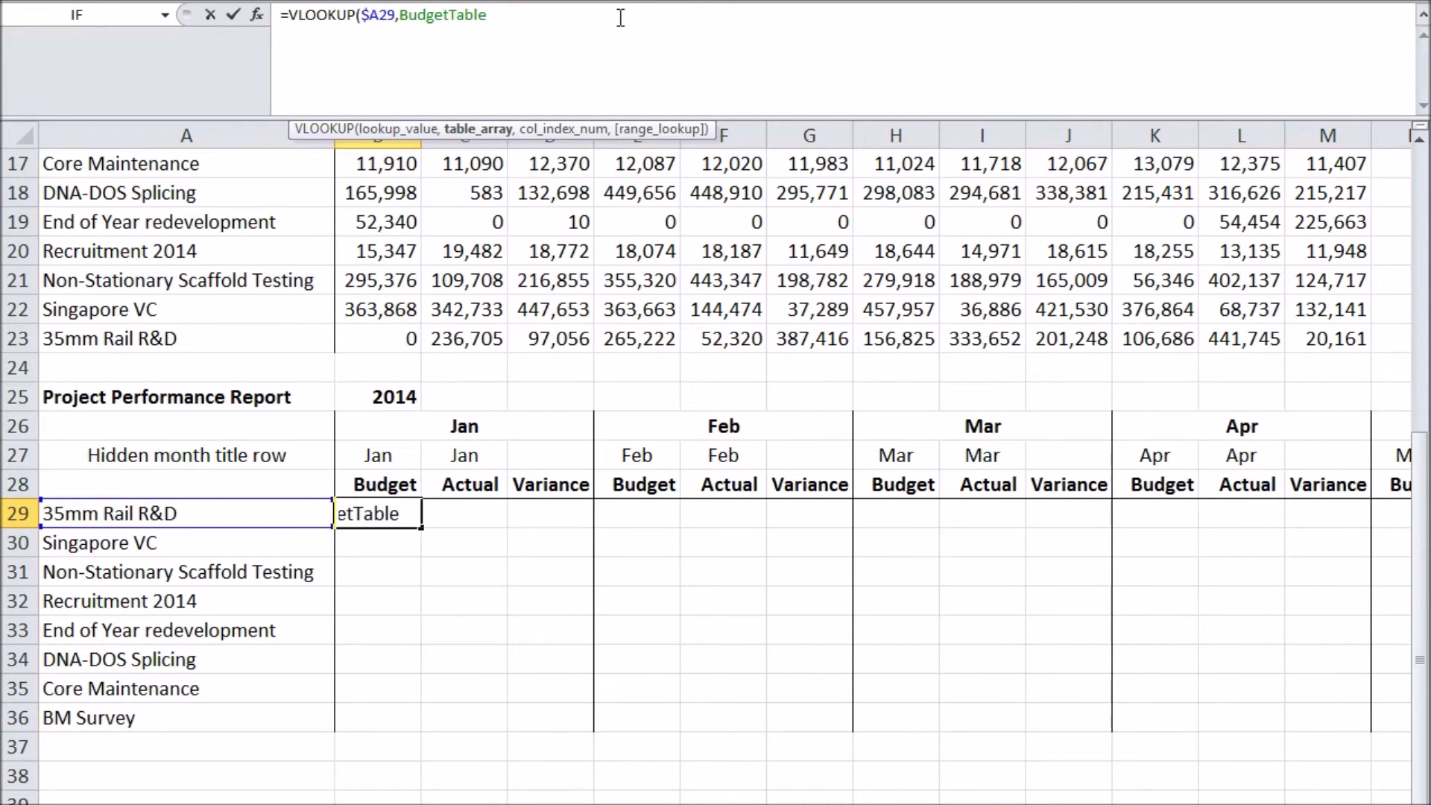
Step: Complete it with MATCH(B$27,MonthRow,0) as the column index and FALSE for exact match
text(,MATCH()
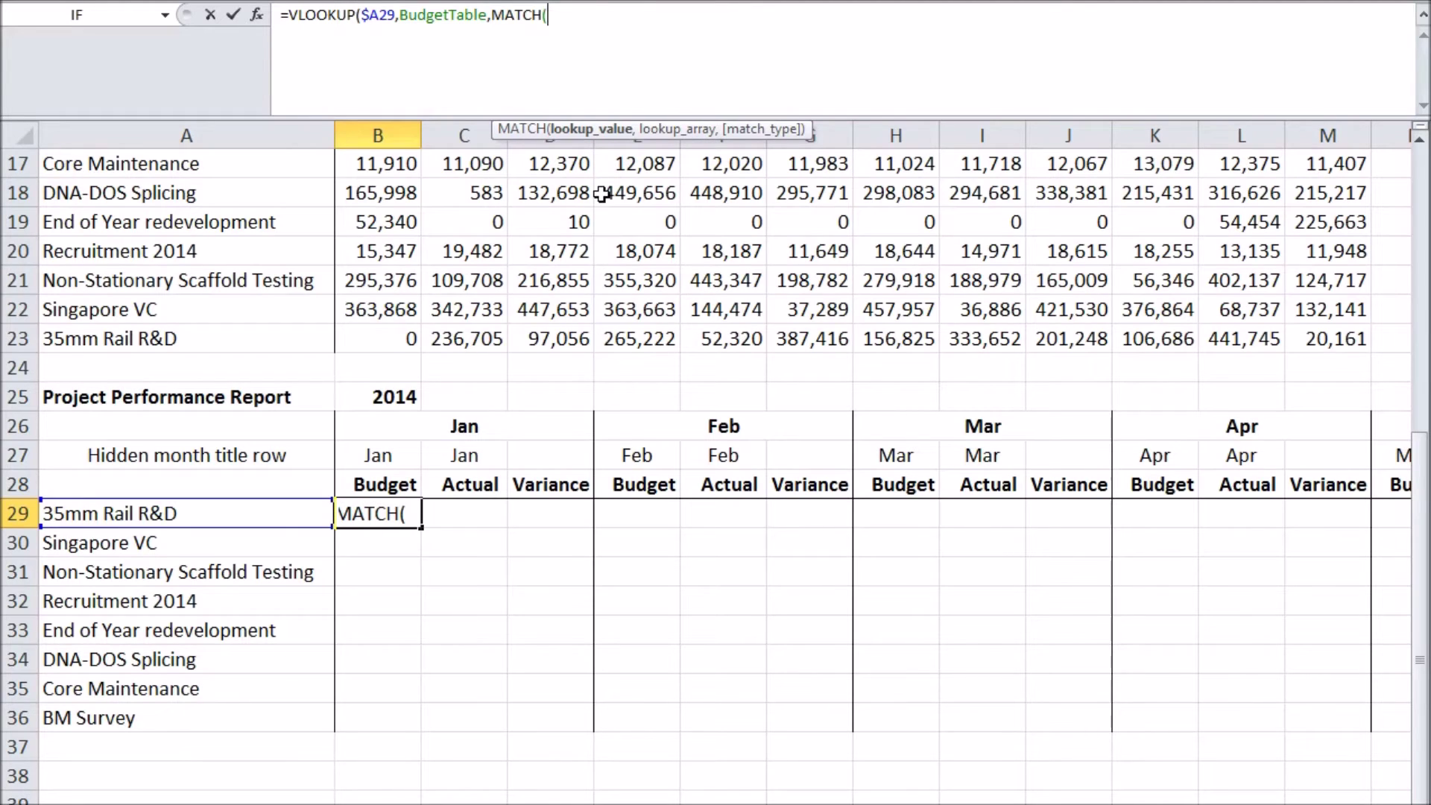
click(371, 456)
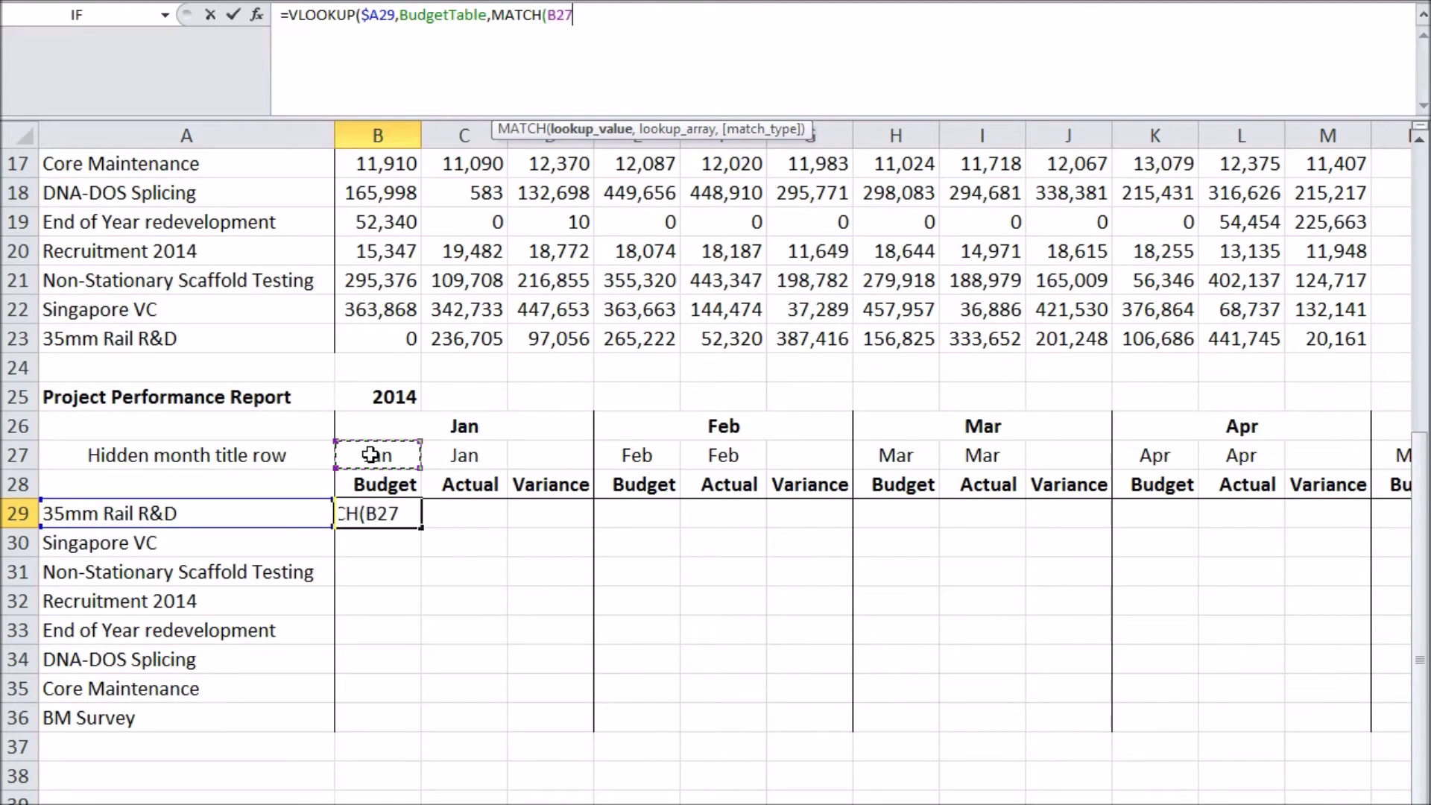
click(559, 18)
text($27)
text(,Mon)
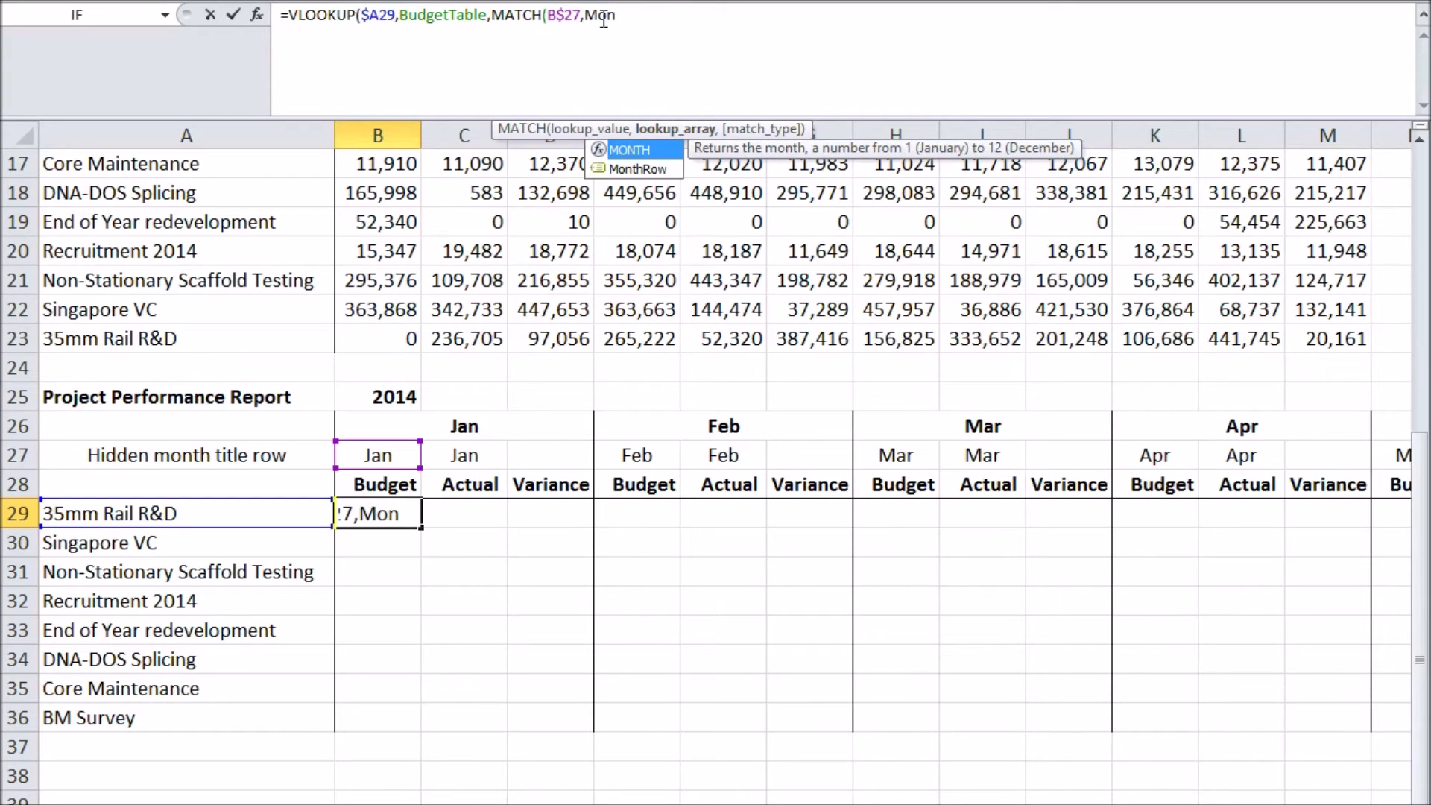
key(Down)
key(Tab)
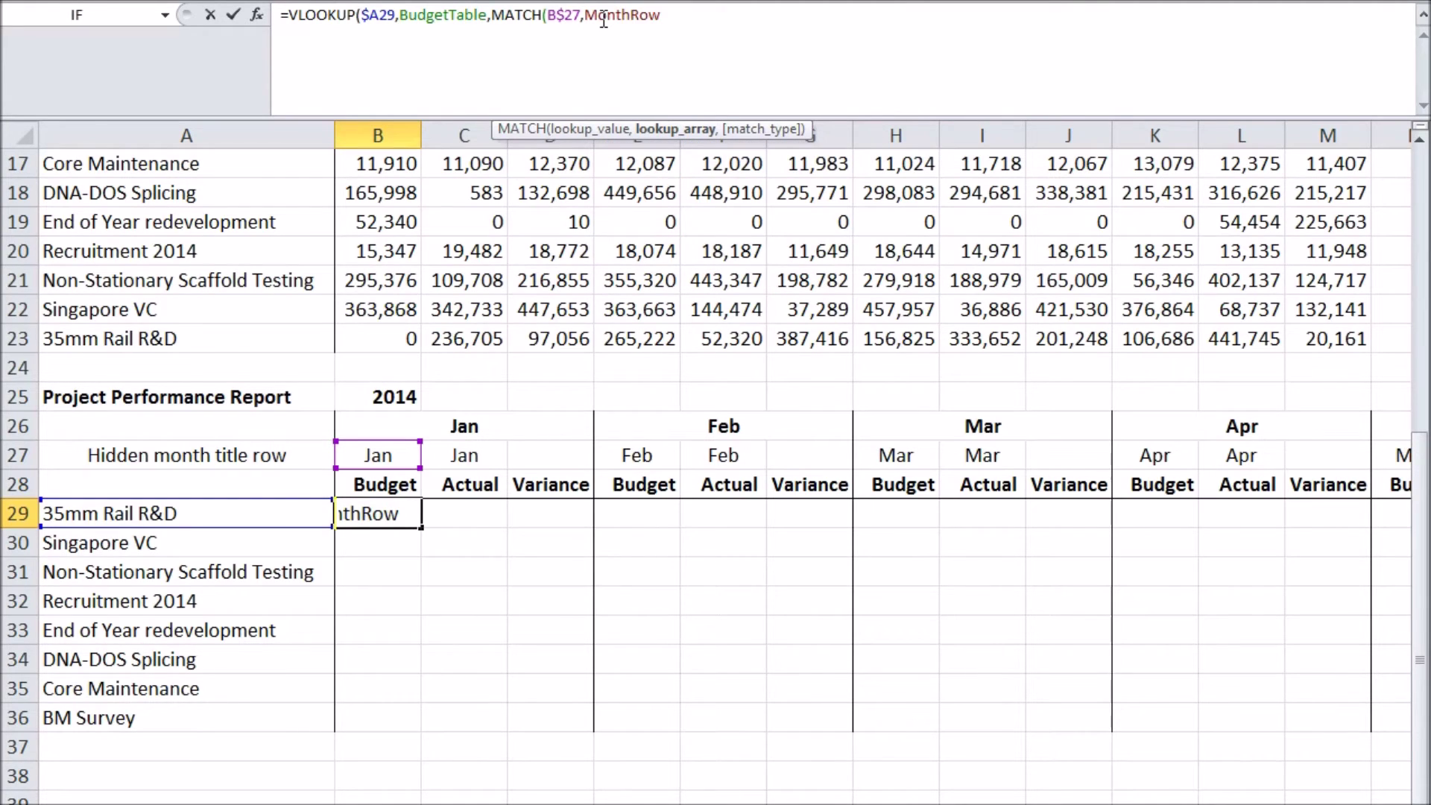
text(,0))
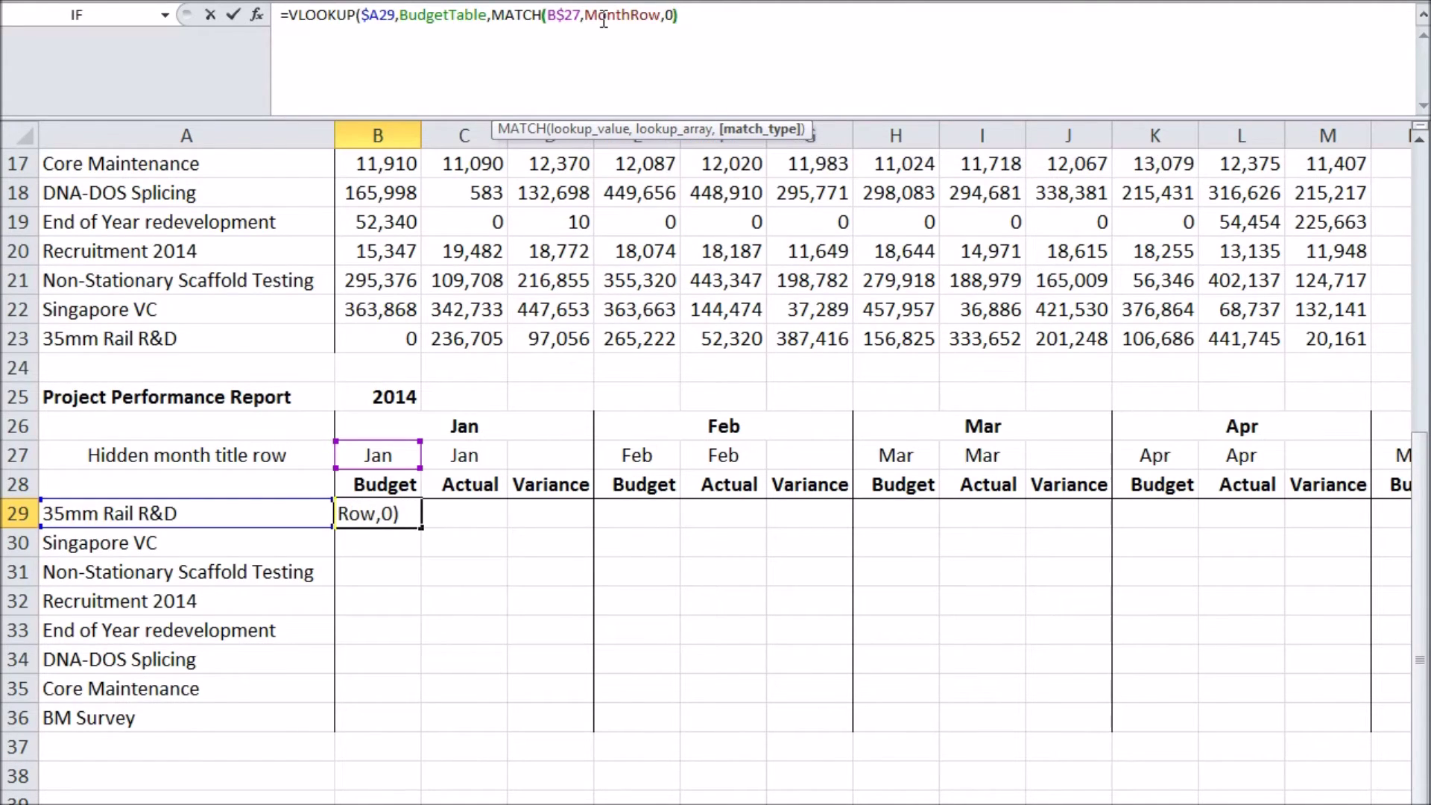
text(,FALSE)
key(Down)
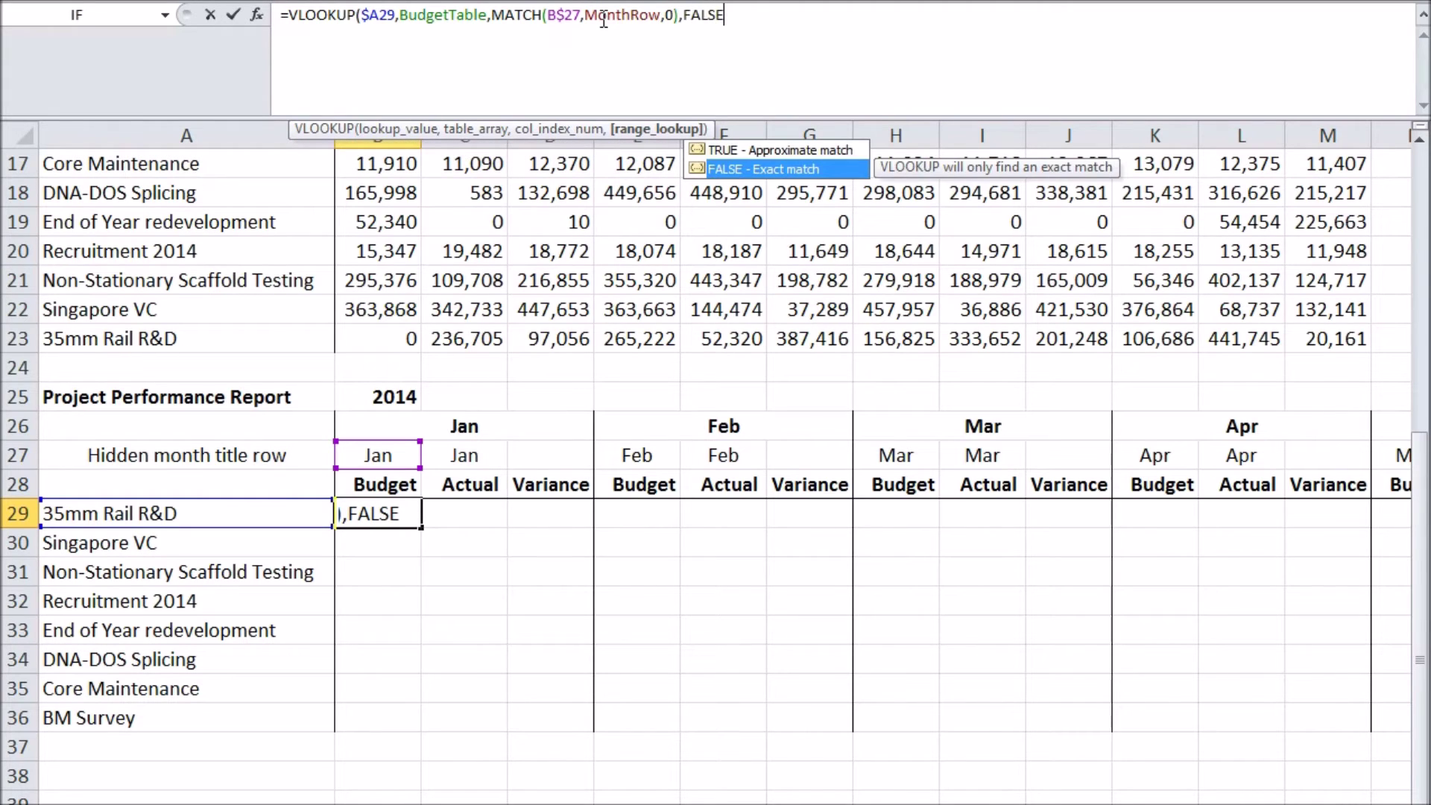
key(Escape)
key(Return)
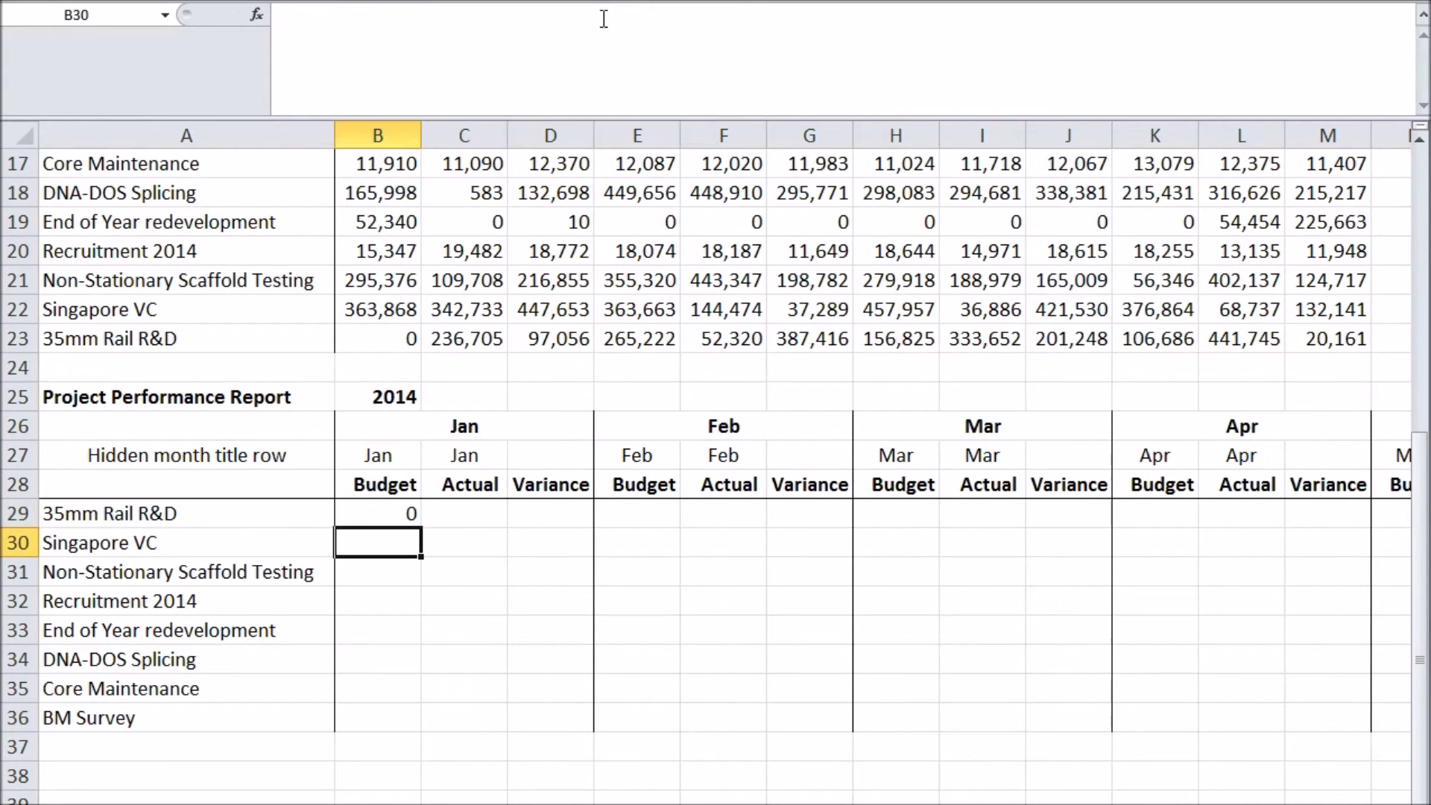
click(374, 507)
Step: Fill the Jan Budget lookup down to B36, then build C29's Actual lookup using ActualTable
drag(424, 528, 419, 734)
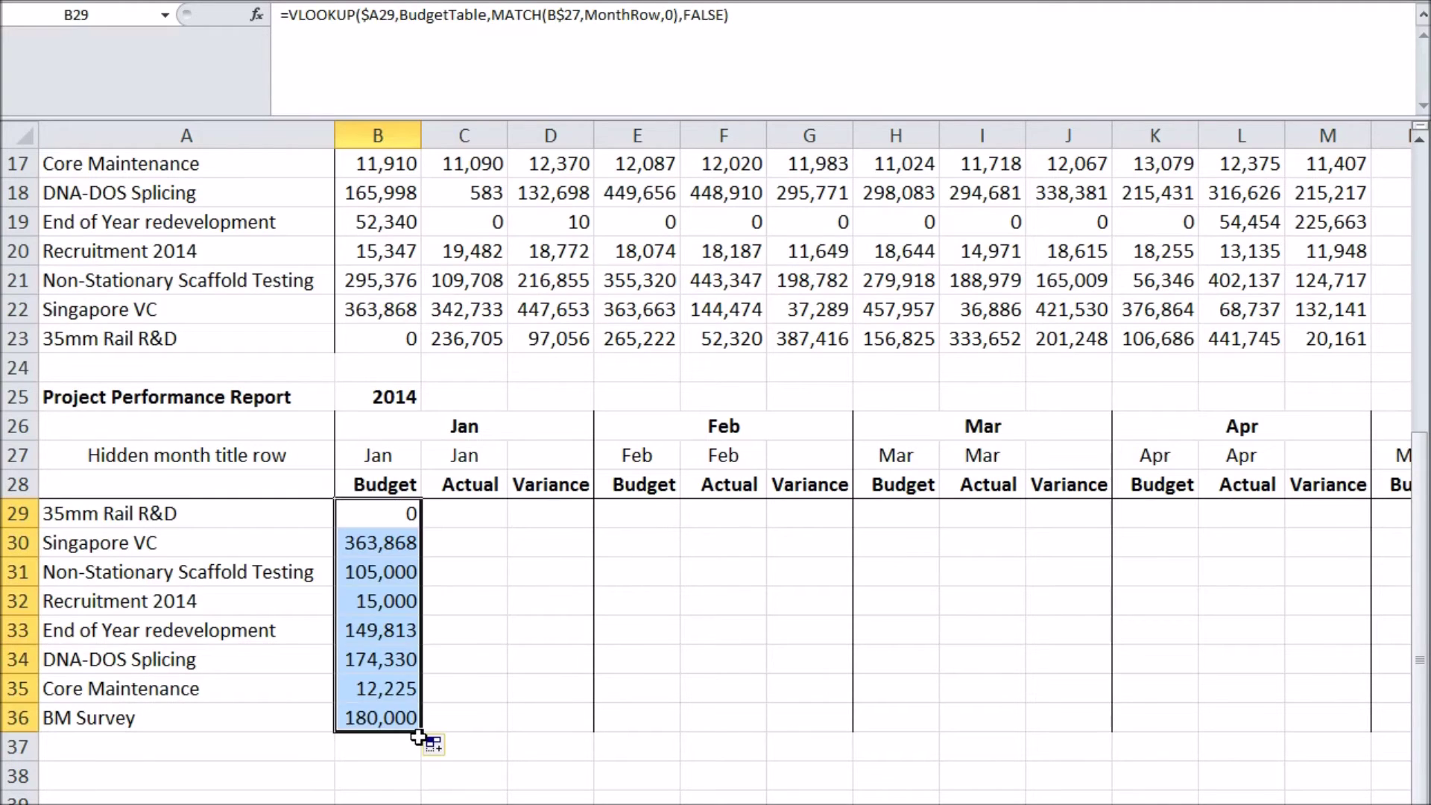
click(412, 522)
key(ctrl+c)
key(Right)
key(ctrl+v)
double_click(440, 15)
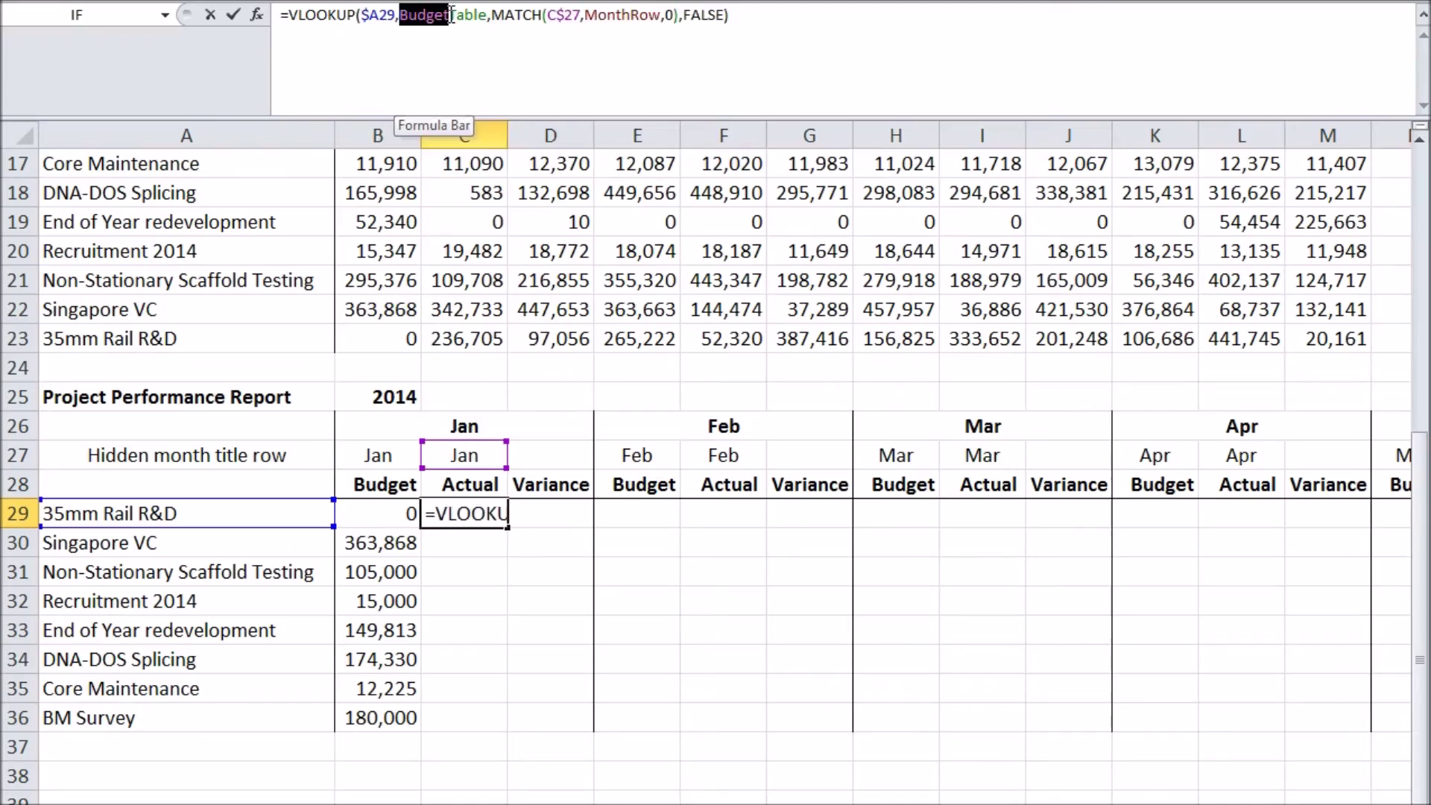
text(ActualTable)
click(763, 18)
key(Return)
Step: Fill the Jan Actual lookup down through C36 for all eight projects
key(Up)
double_click(507, 528)
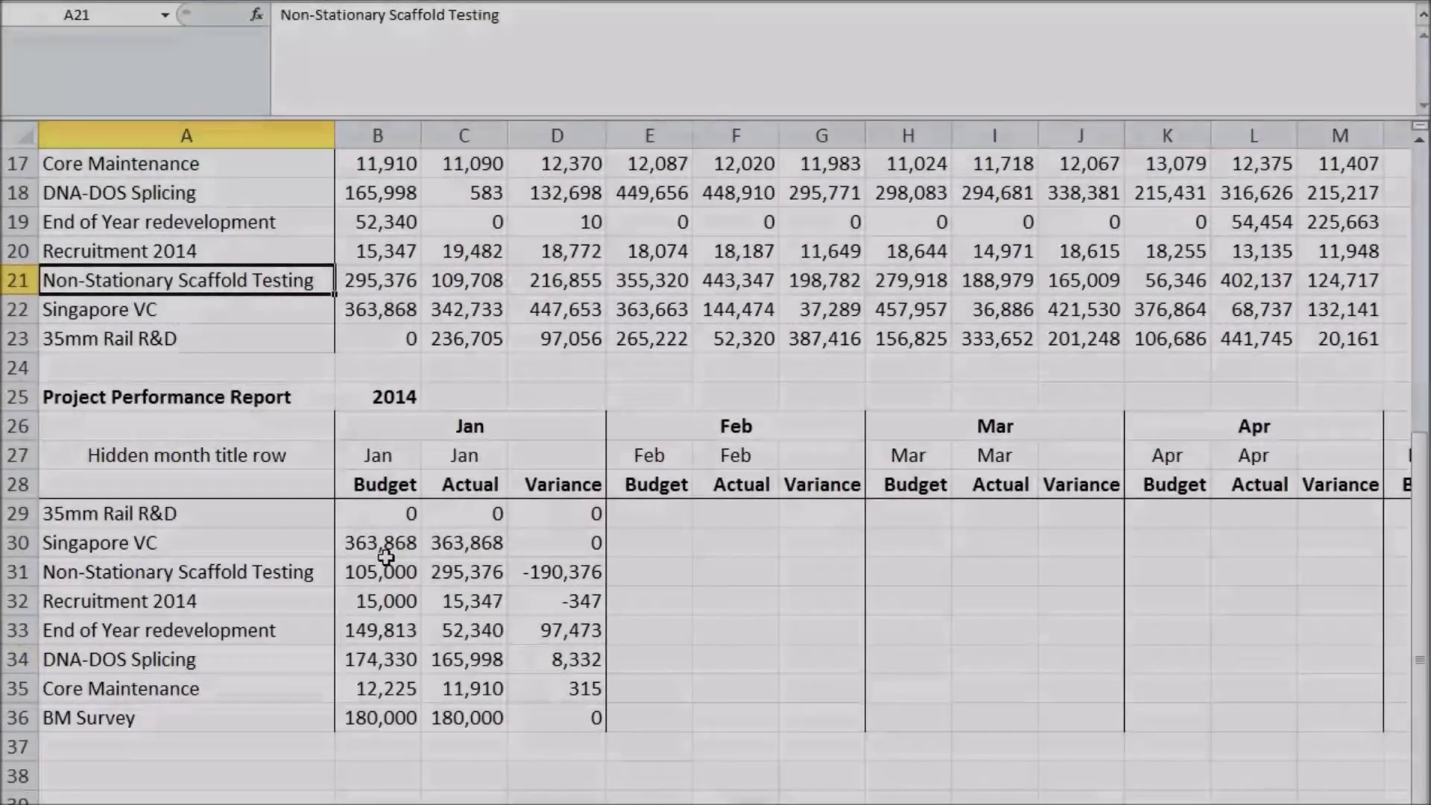
key(Delete)
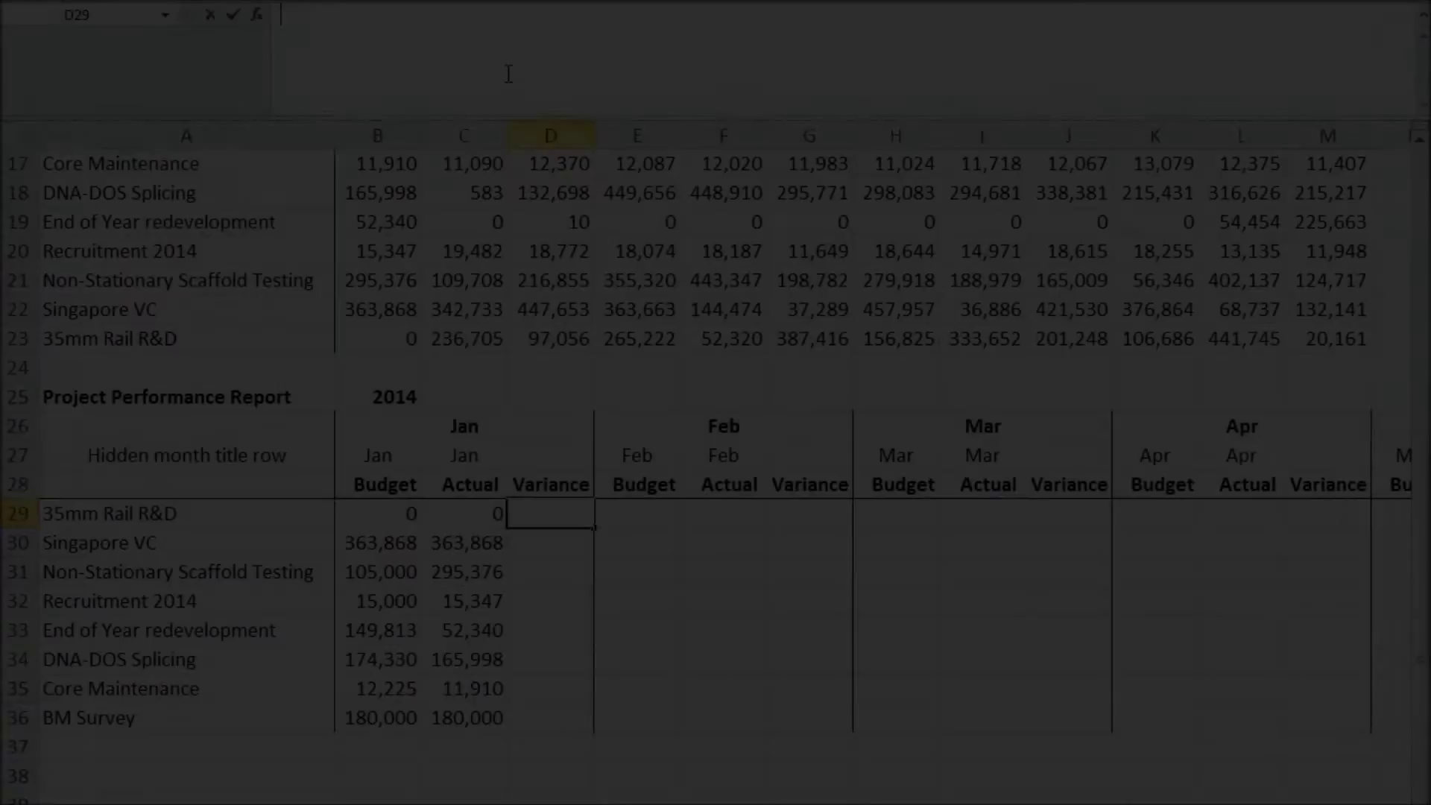
Step: Enter =B29-C29 in D29, fill it down to D36, and widen column D
text(=)
click(402, 509)
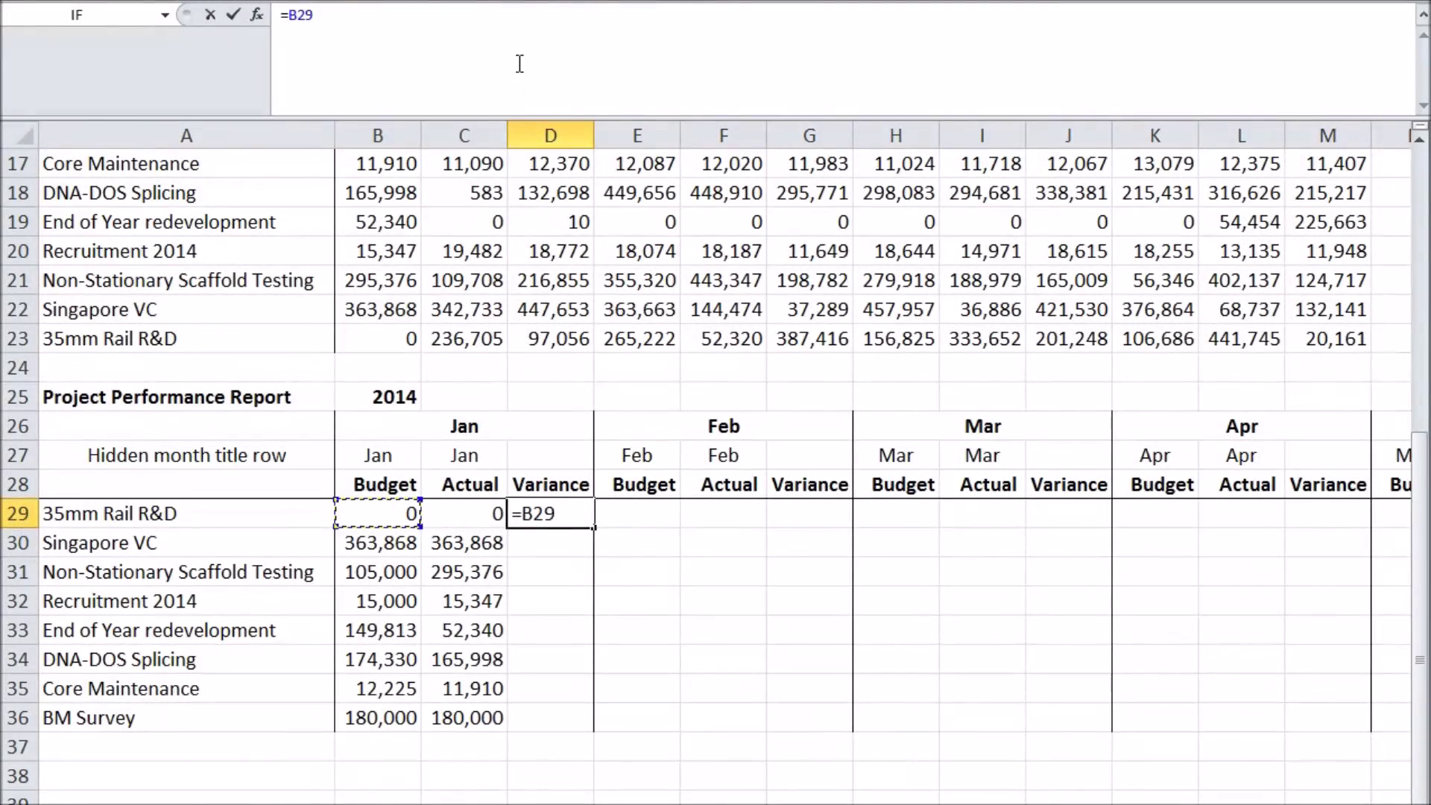
text(-)
click(454, 516)
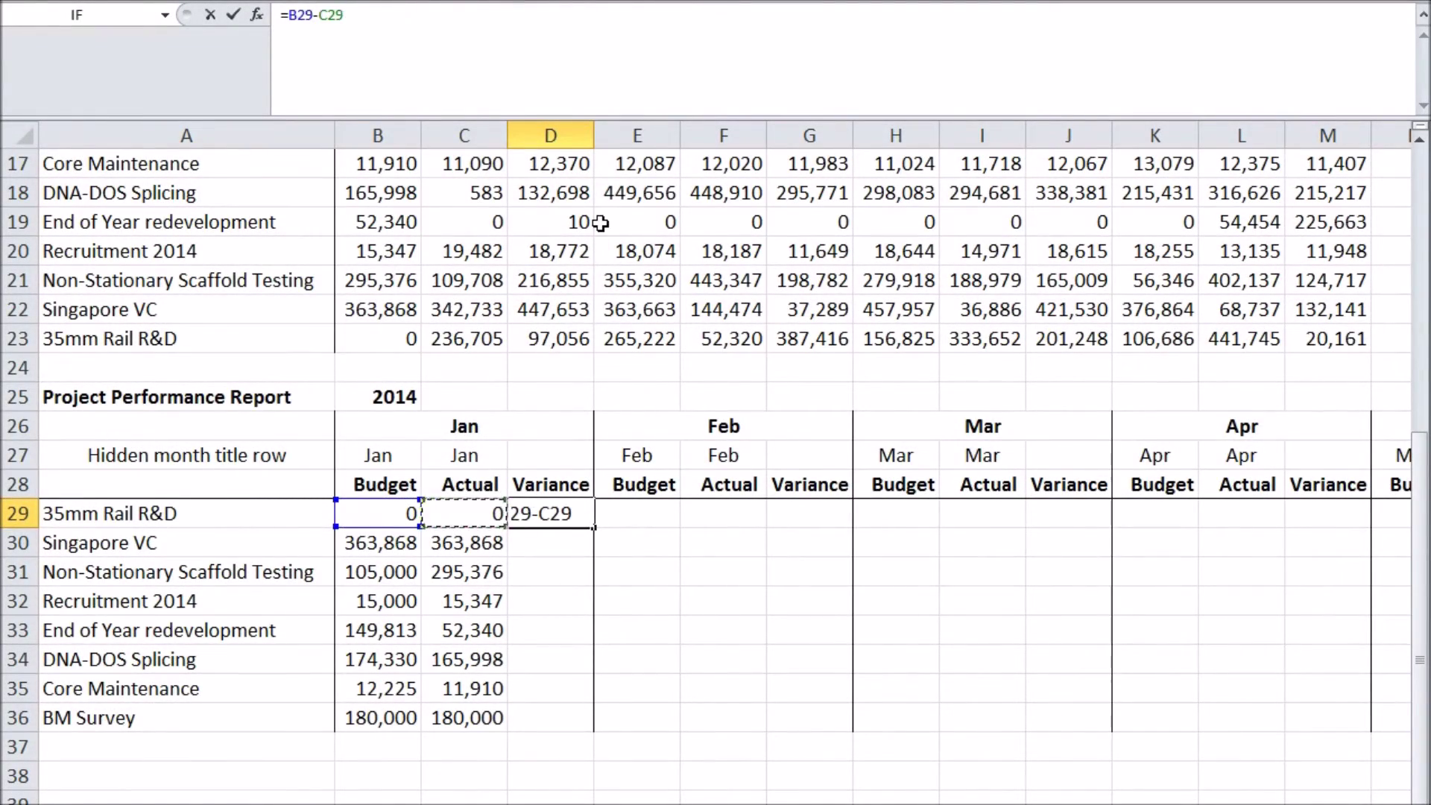
key(Return)
text(])
key(Escape)
click(562, 513)
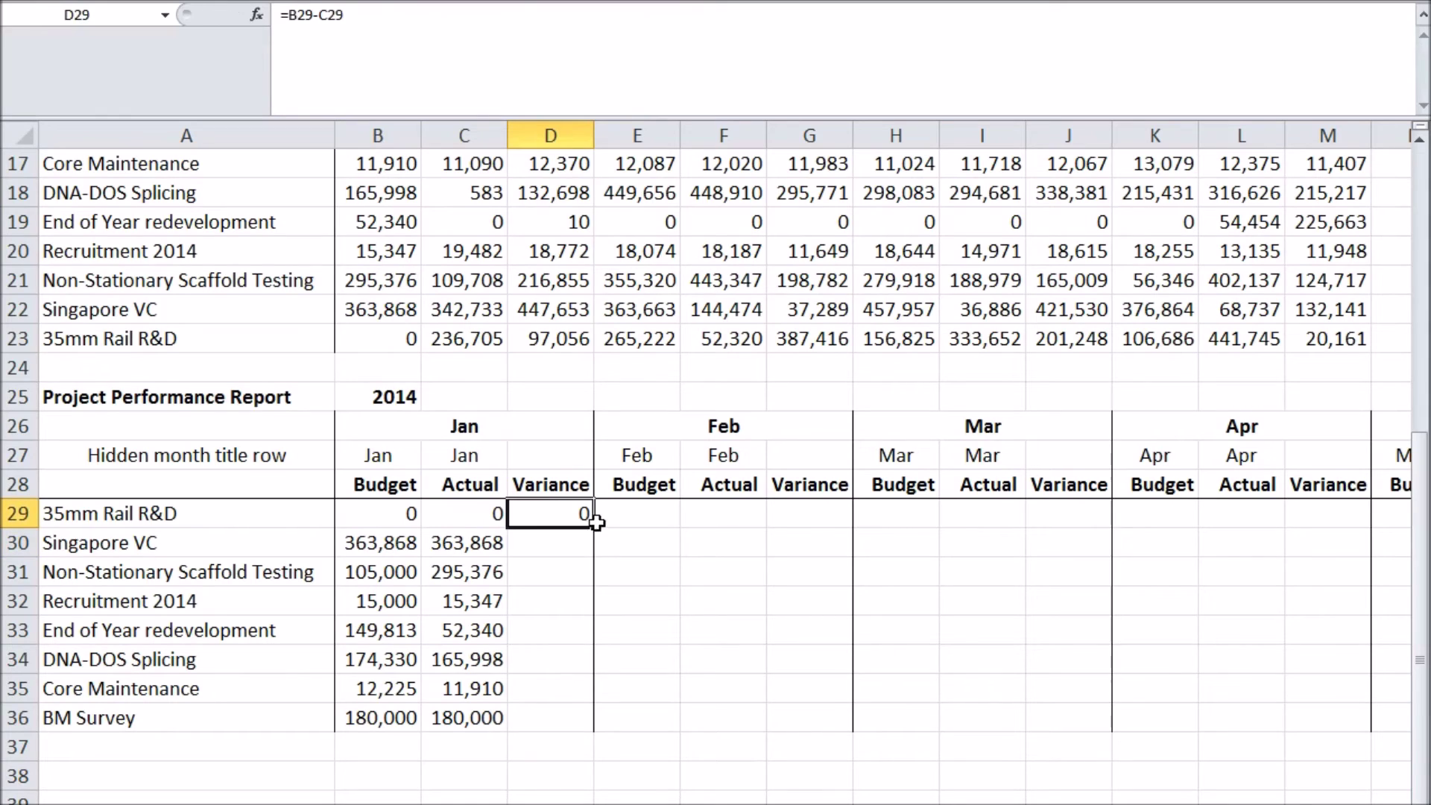
drag(595, 535, 587, 722)
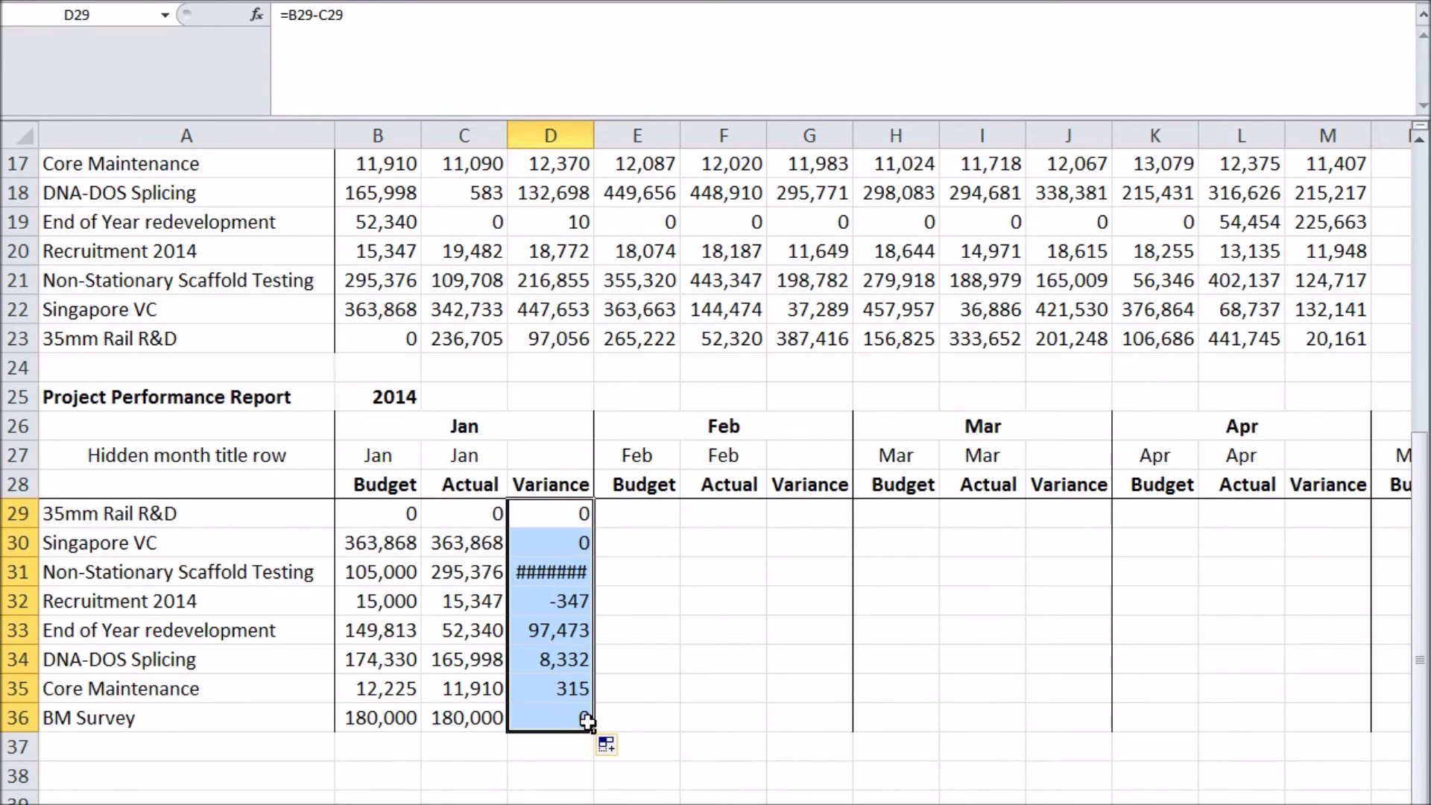
drag(594, 135, 605, 135)
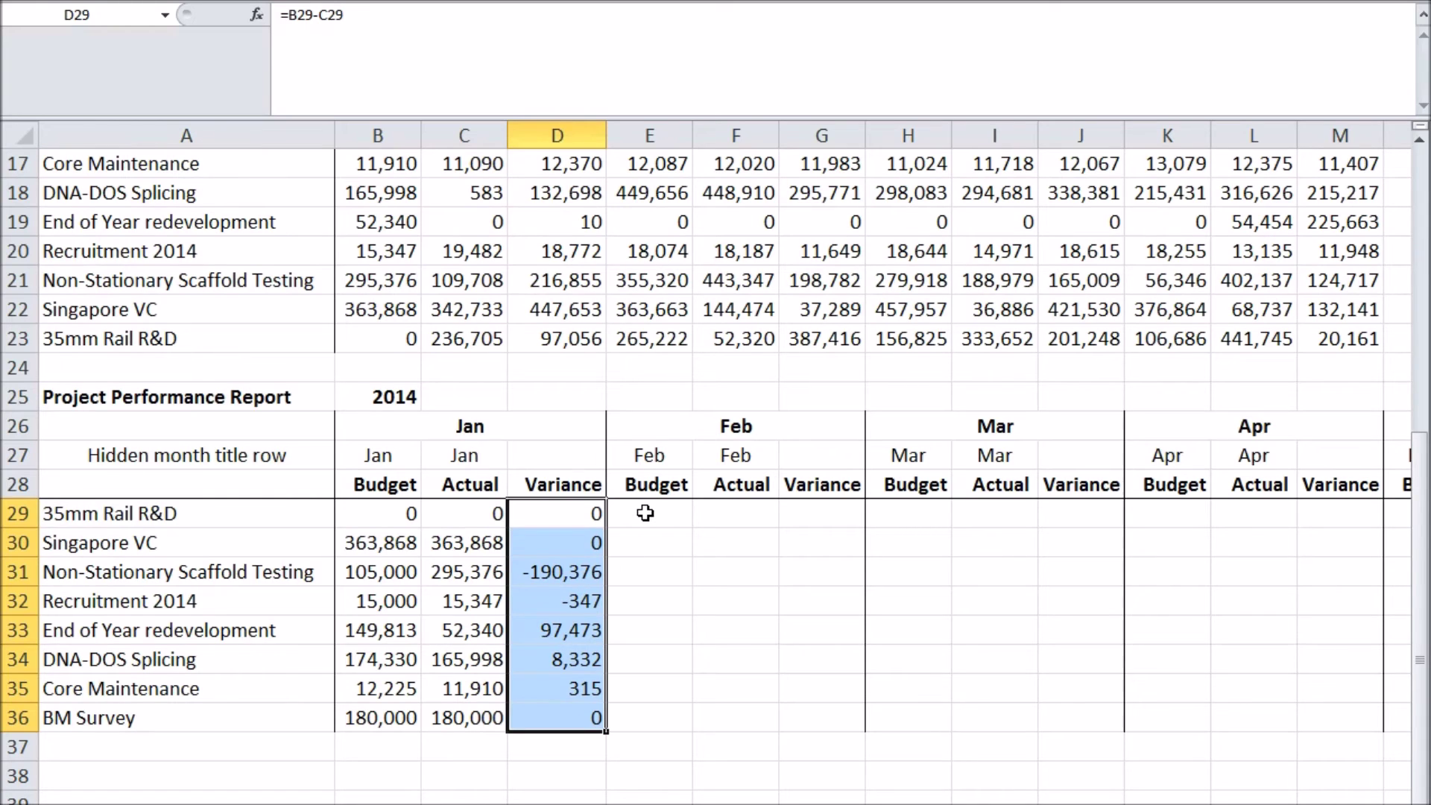
click(228, 277)
Step: Copy the Jan block B29:D36 into Feb (E29), Mar (H29) and Apr (K29), widening column G
drag(379, 514, 570, 715)
key(ctrl+c)
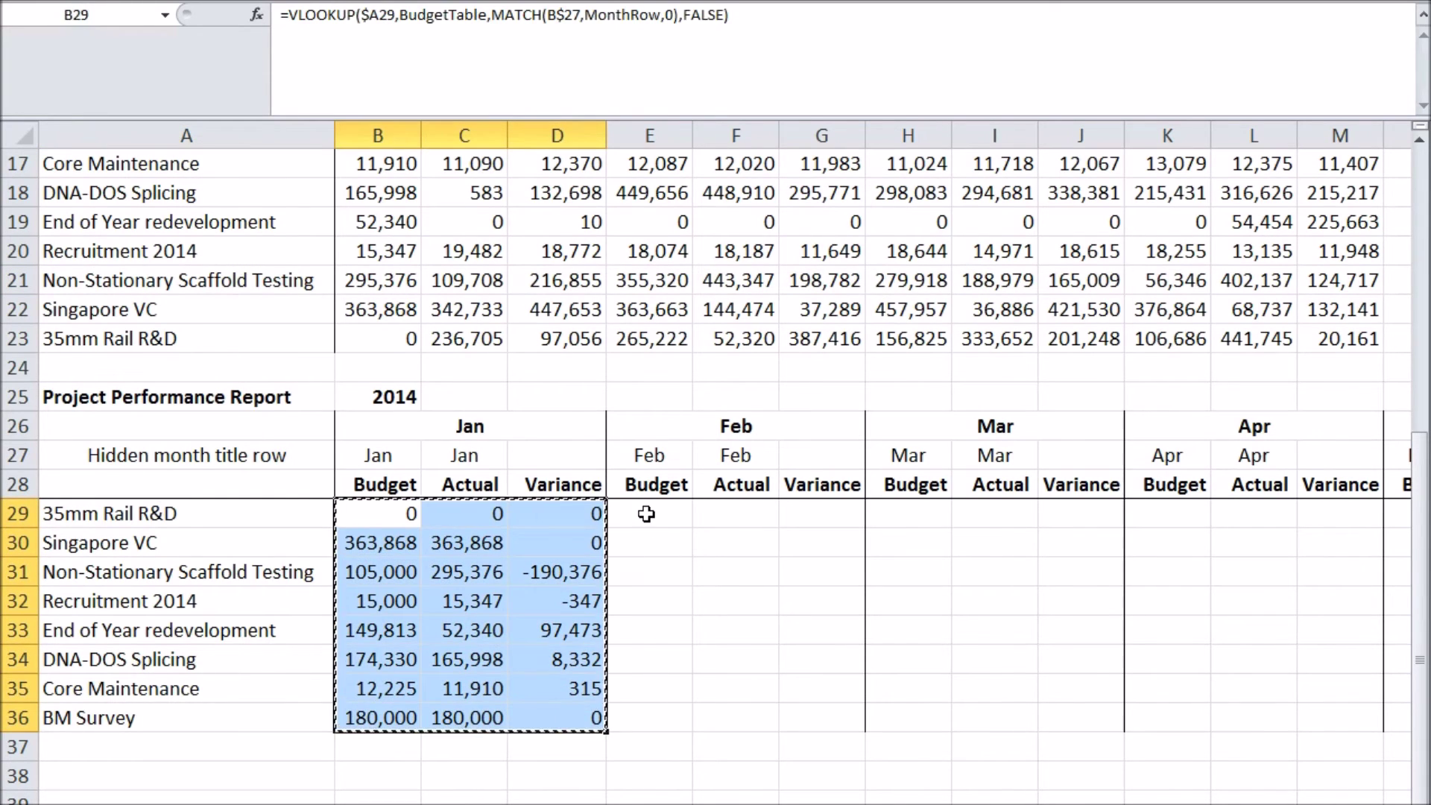
click(646, 514)
key(ctrl+v)
click(891, 514)
key(ctrl+v)
drag(865, 135, 881, 135)
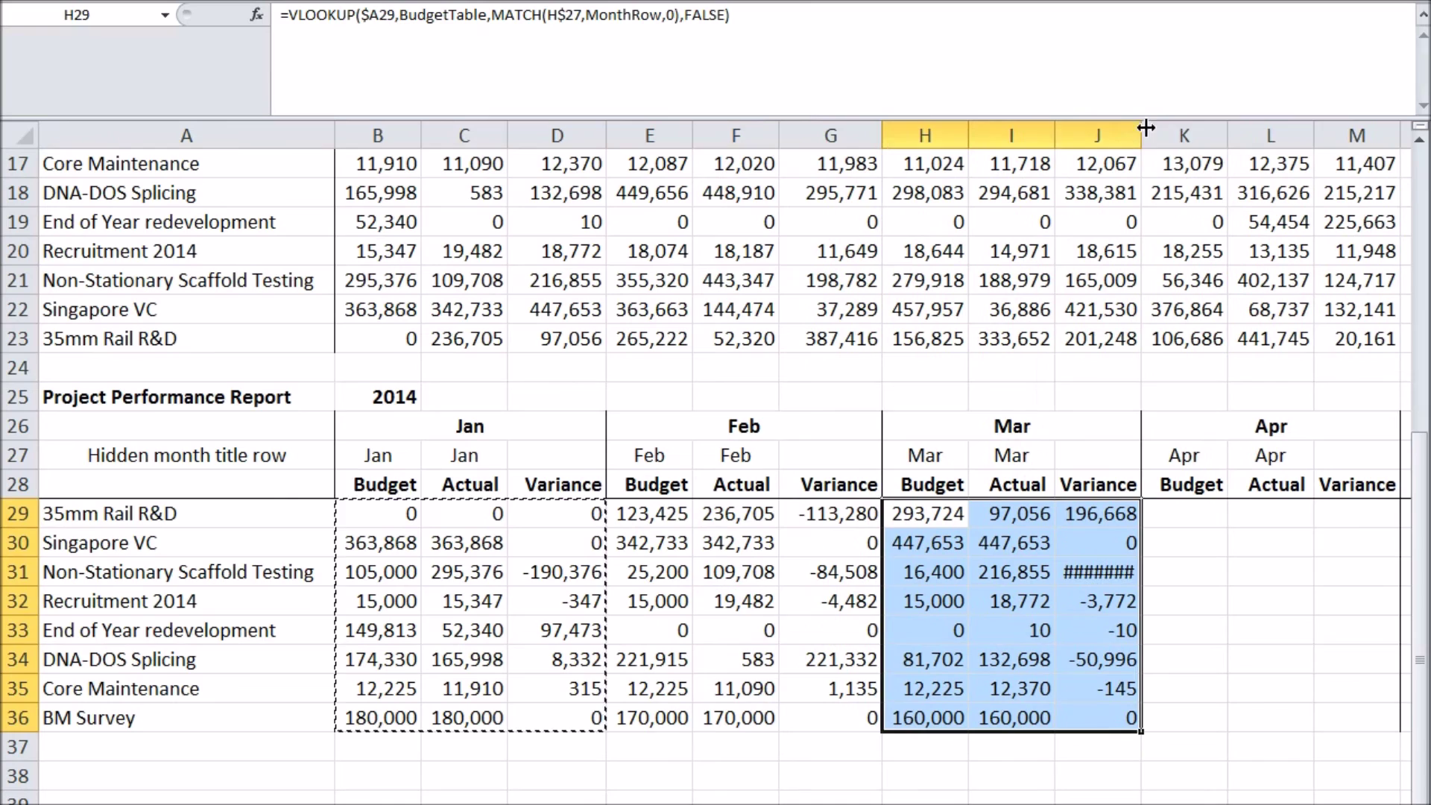
drag(1146, 129, 1157, 128)
click(1190, 514)
key(ctrl+v)
Step: Paste the Jan block into the remaining month blocks from N29 (May) through AI29 (Dec)
click(1379, 748)
scroll(602, 580, right, 3)
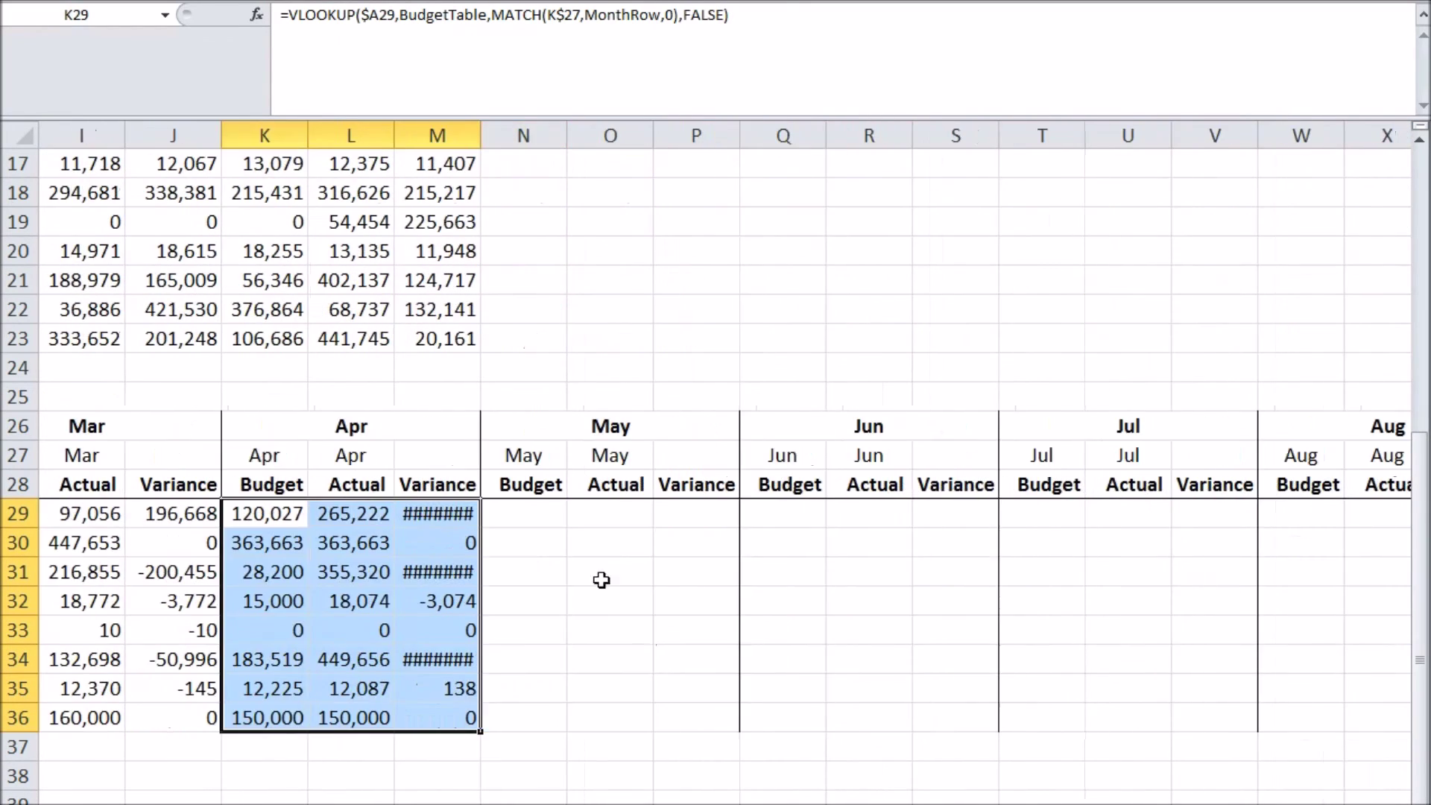
click(524, 514)
key(ctrl+v)
click(782, 514)
key(ctrl+v)
key(ctrl+v)
click(1300, 514)
key(ctrl+v)
scroll(857, 693, right, 4)
click(687, 514)
key(ctrl+v)
click(946, 513)
key(ctrl+v)
click(1205, 514)
key(ctrl+v)
scroll(1100, 517, right, 4)
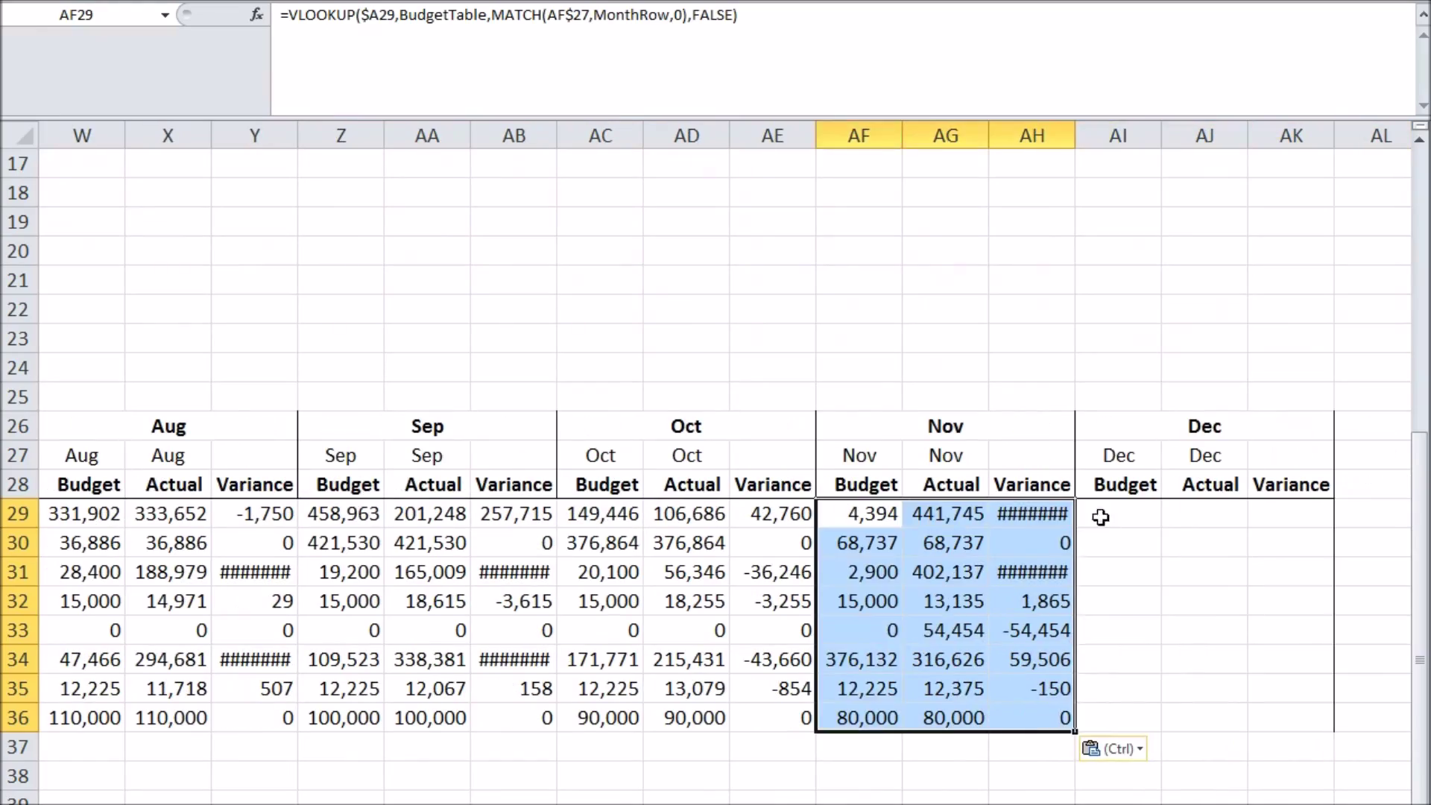
click(1101, 516)
key(ctrl+v)
click(1267, 134)
scroll(733, 681, left, 8)
Step: Widen report columns B through AK together to one uniform width
shift+click(418, 136)
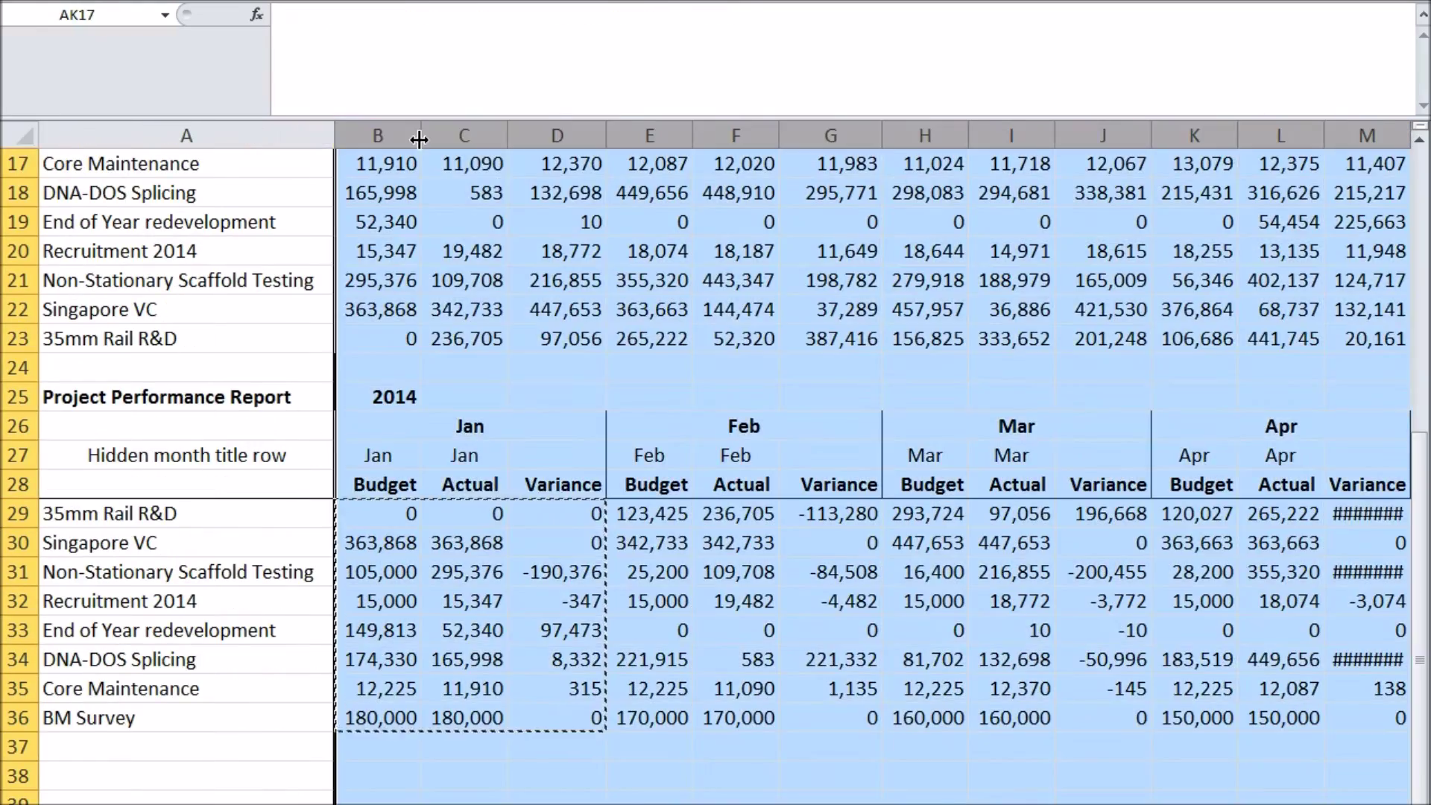
drag(420, 139, 433, 139)
click(913, 660)
scroll(913, 660, right, 5)
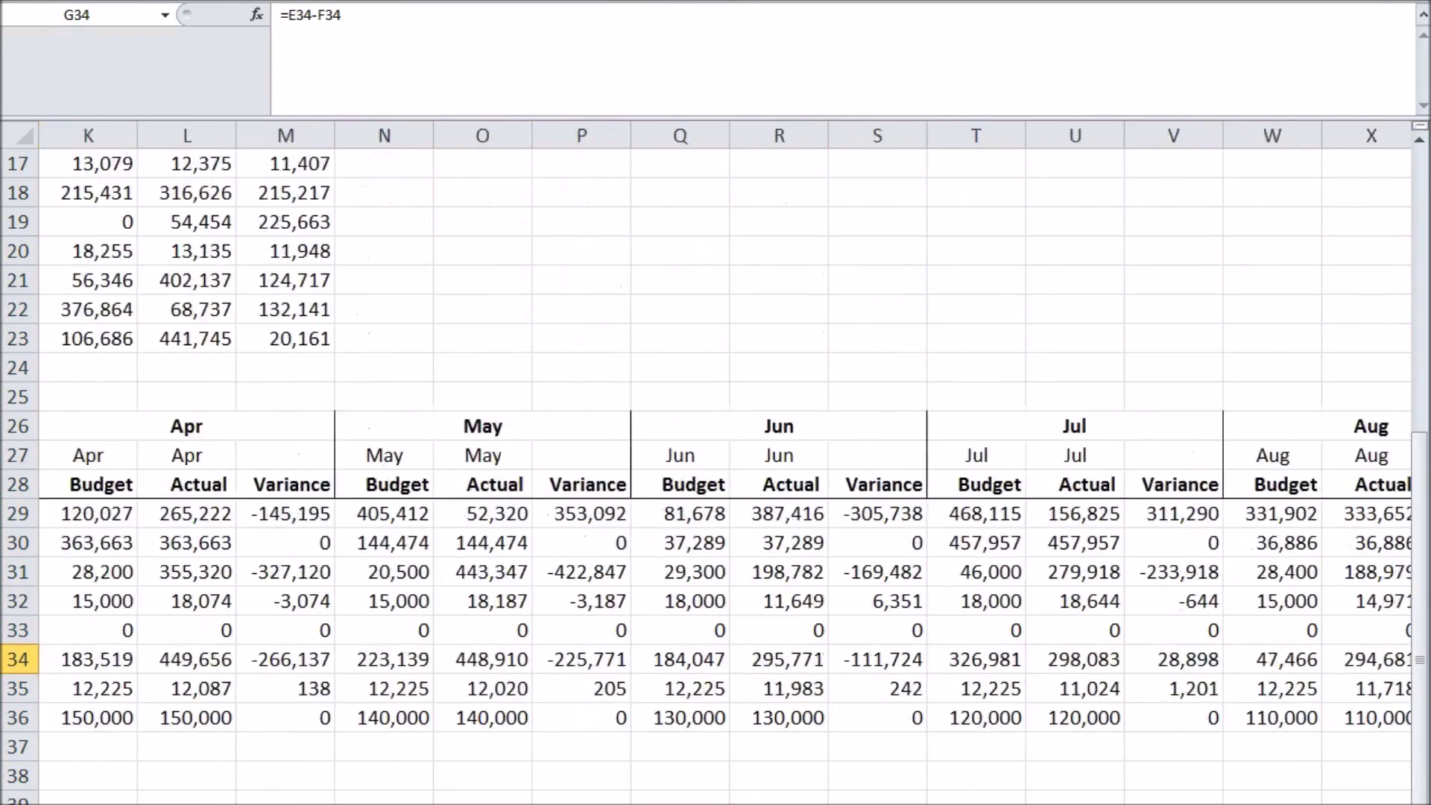
scroll(723, 462, right, 7)
scroll(723, 462, left, 8)
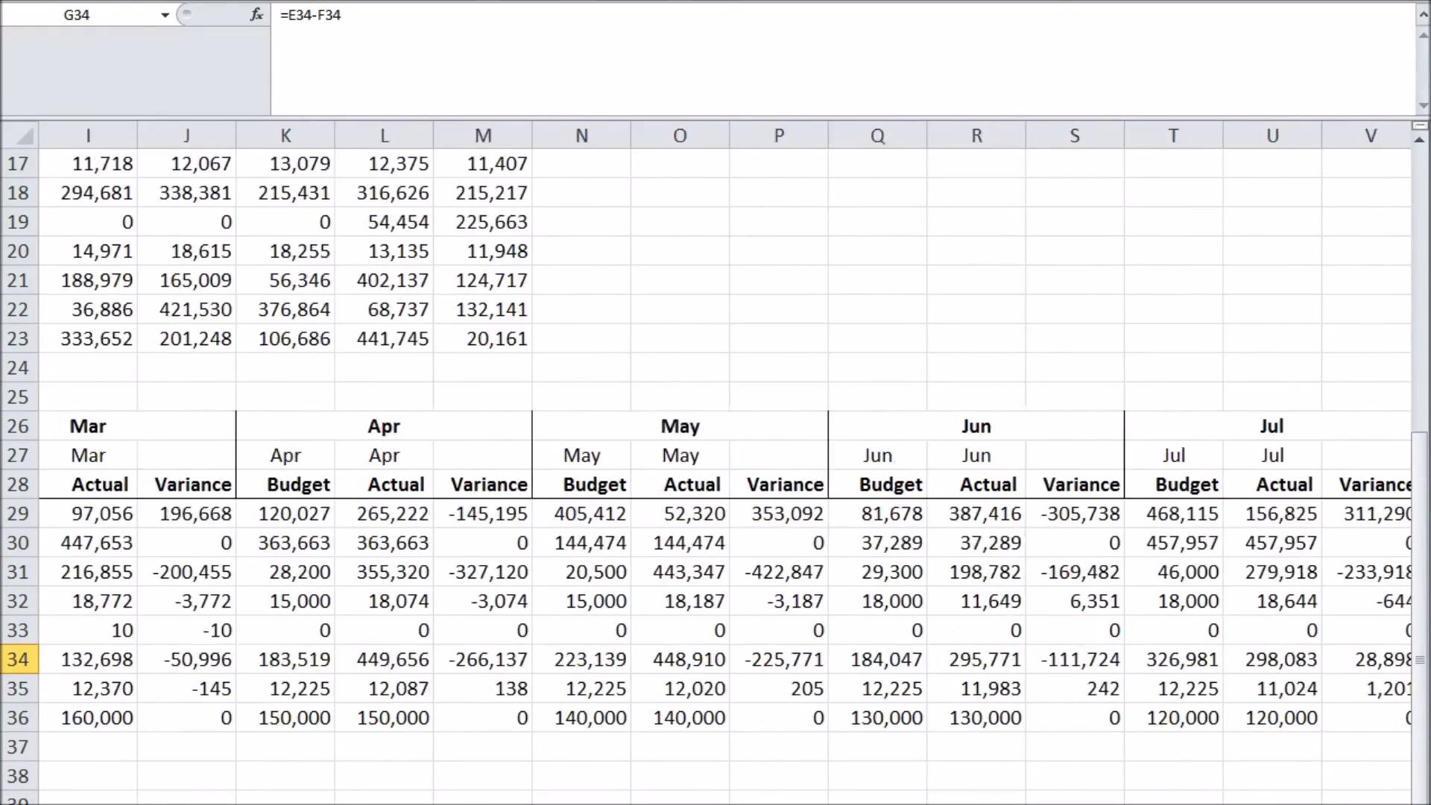
scroll(139, 303, left, 8)
Step: Hide helper row 27 holding the month titles, clear the copy marquee, and select the report title
right_click(19, 456)
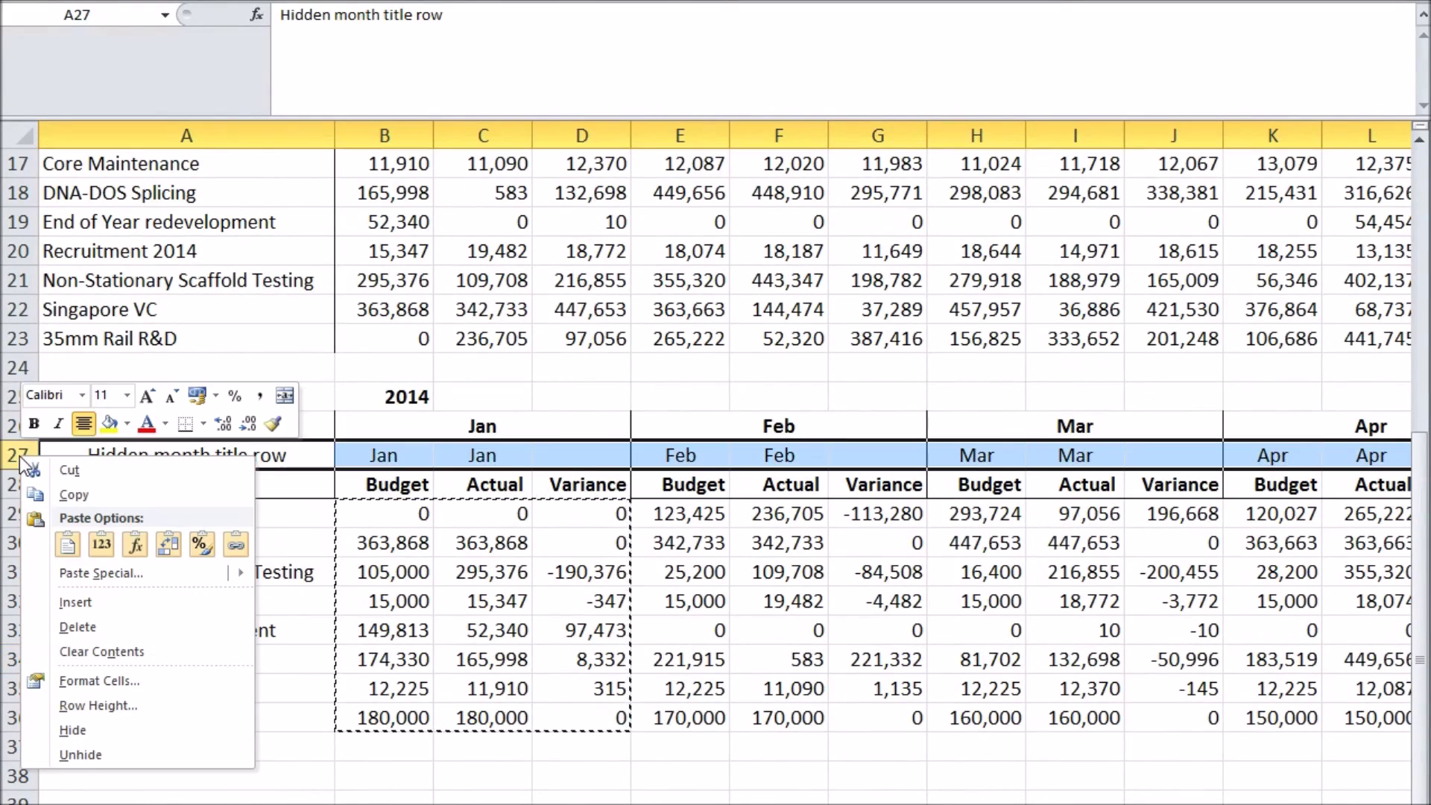
click(134, 730)
click(555, 545)
scroll(553, 500, down, 3)
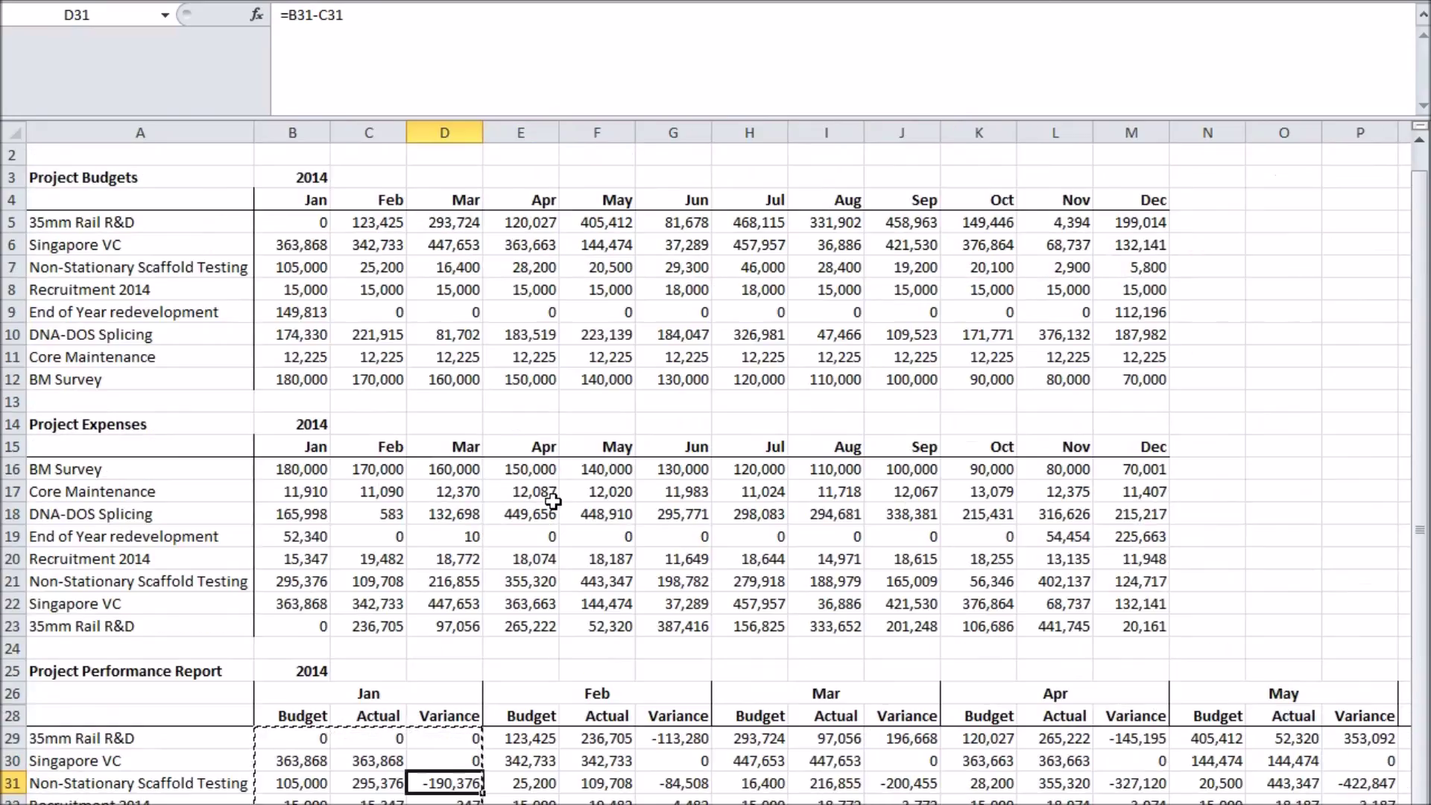
scroll(553, 501, down, 4)
key(Escape)
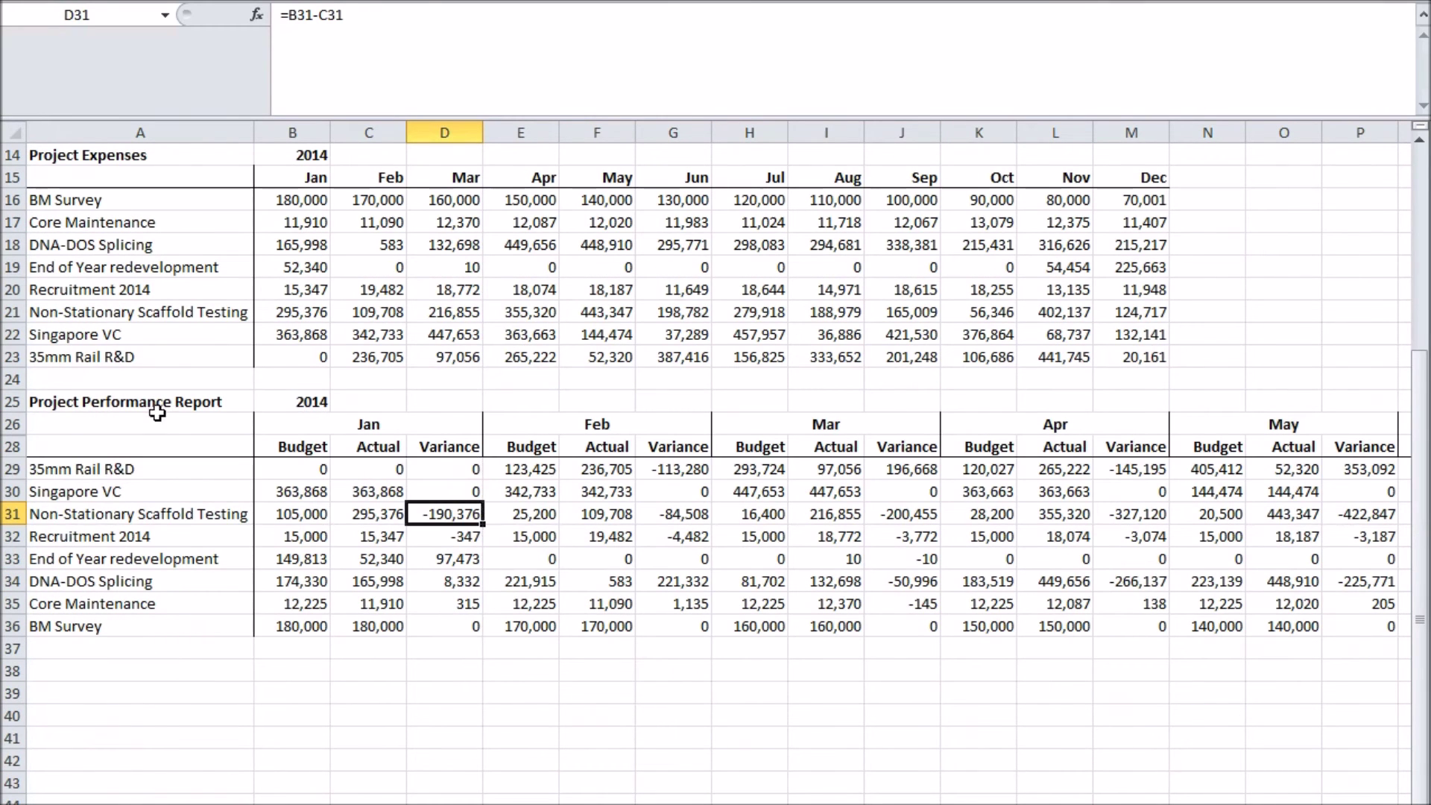
click(119, 408)
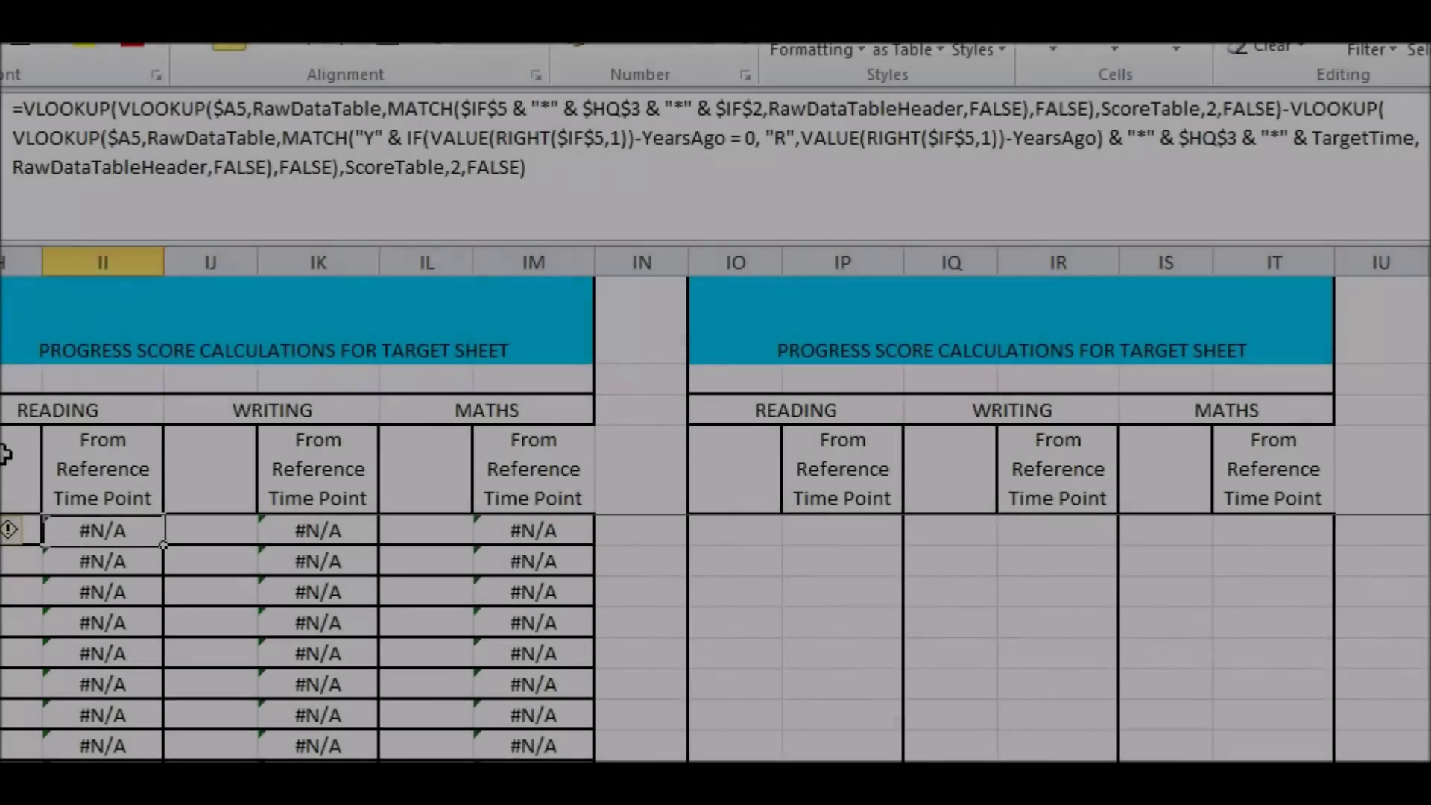
Step: Select a #N/A cell under the From Reference Time Point header to display its nested VLOOKUP formula
click(95, 453)
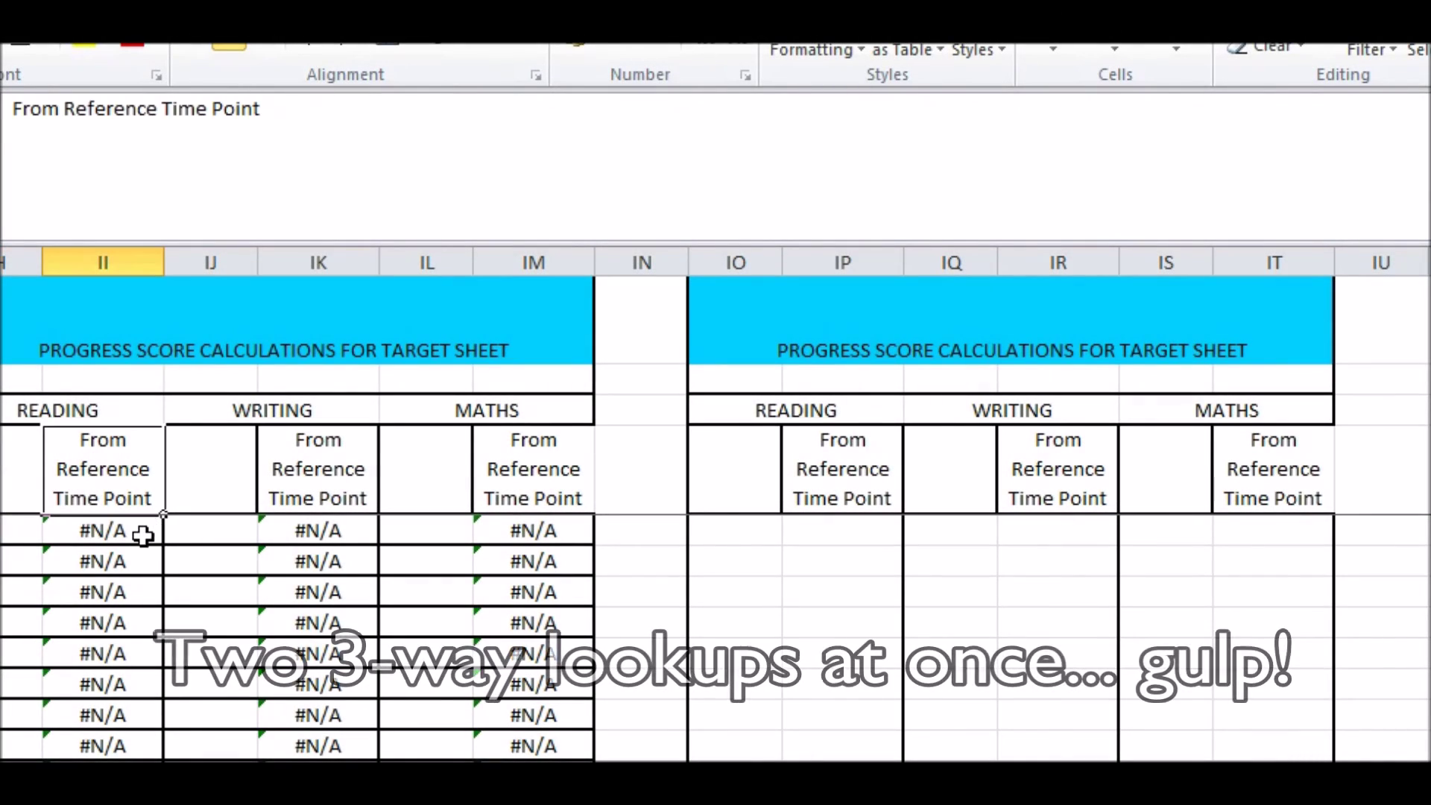
click(143, 535)
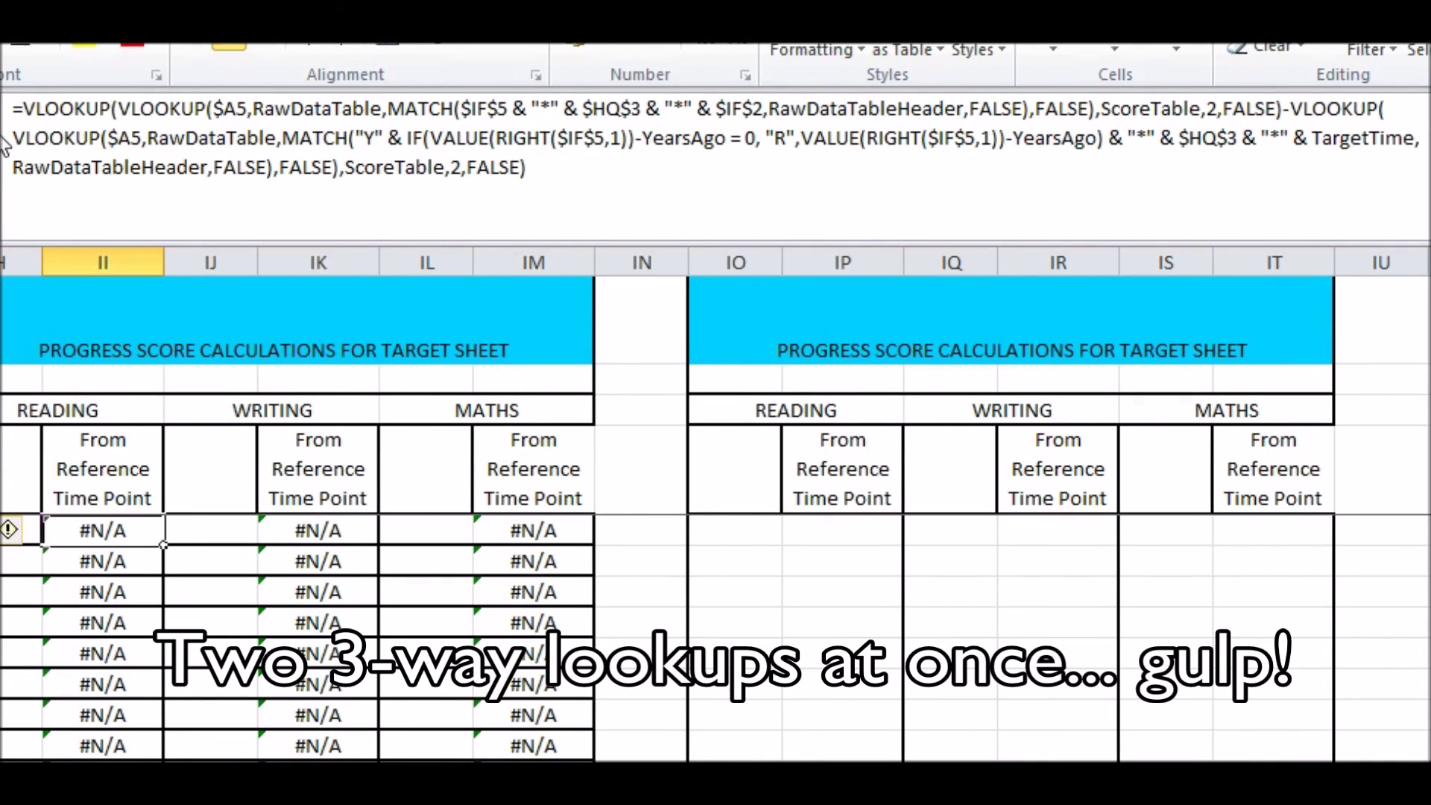